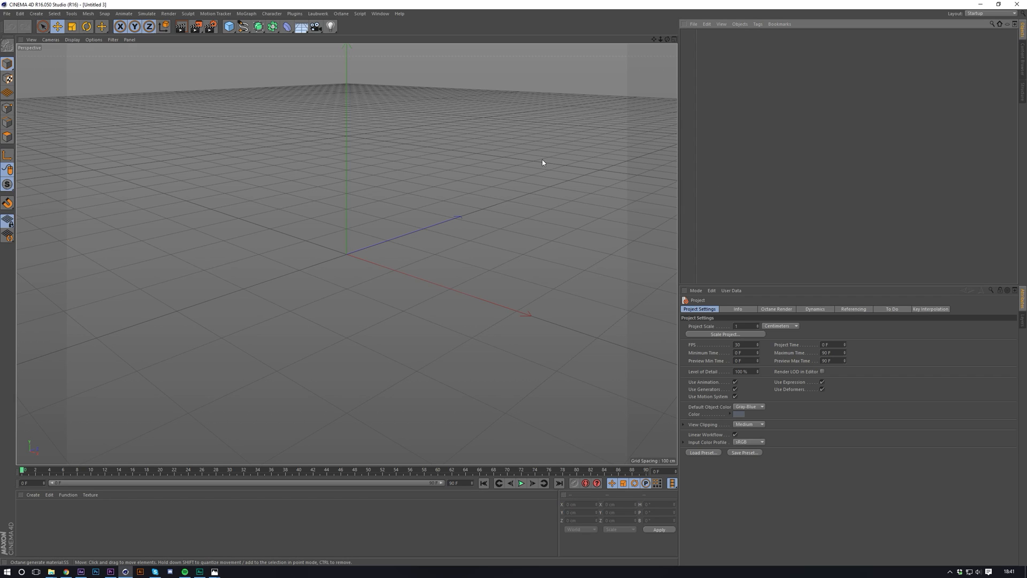
click(343, 14)
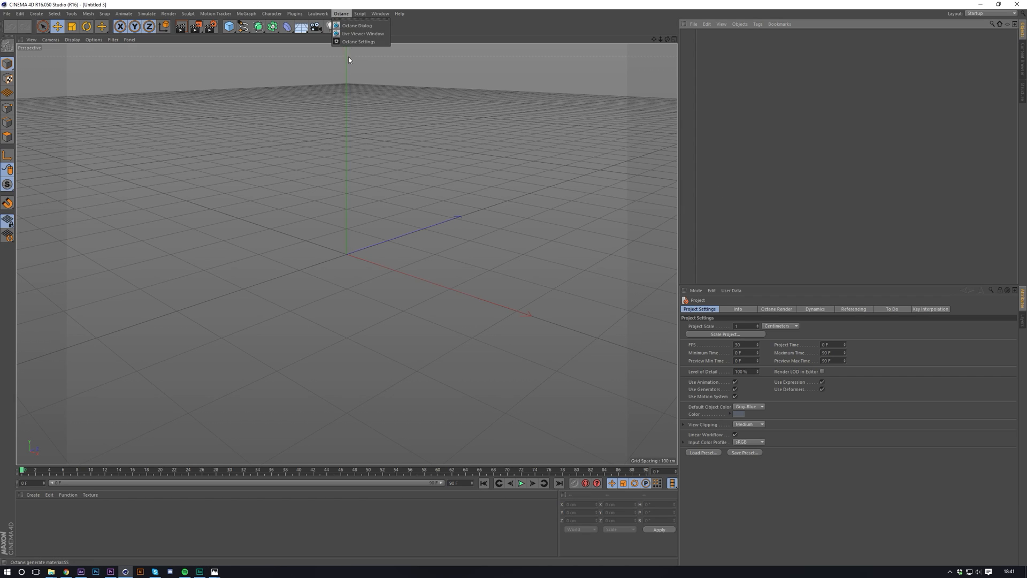
click(357, 37)
drag(85, 9, 242, 79)
click(305, 76)
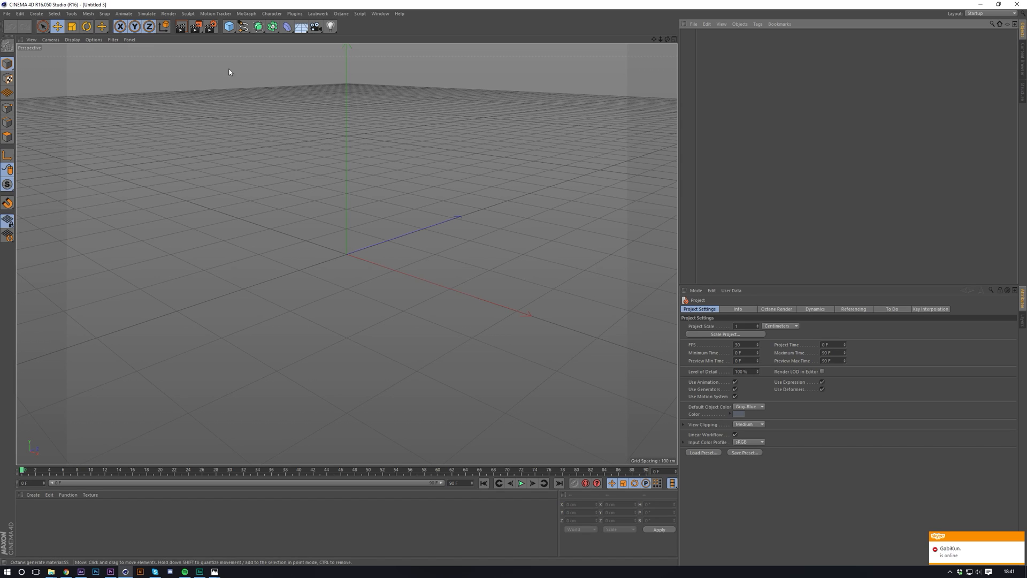
Add a Platonic primitive at the scene origin and set its type to Octa
click(230, 28)
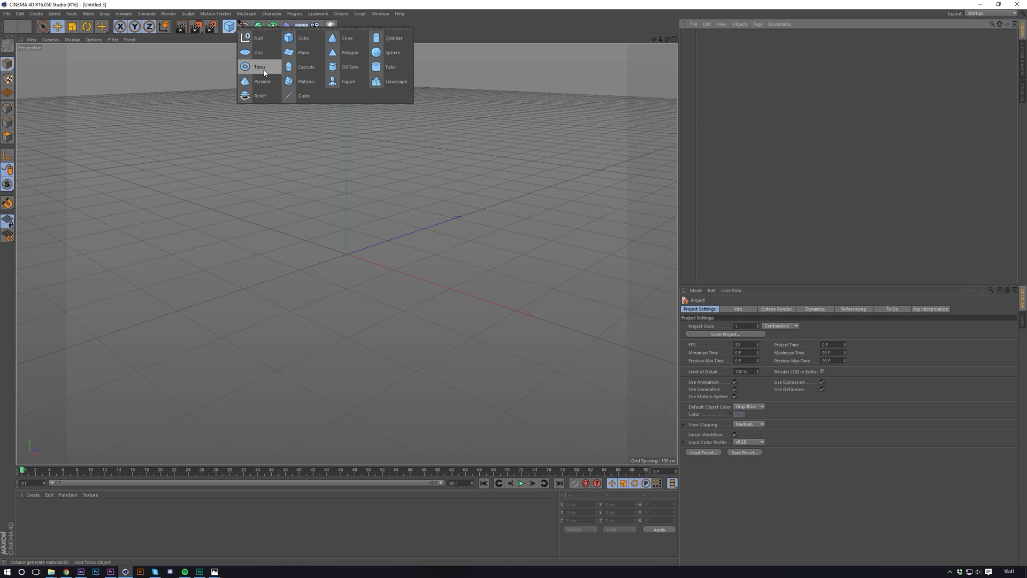
click(315, 85)
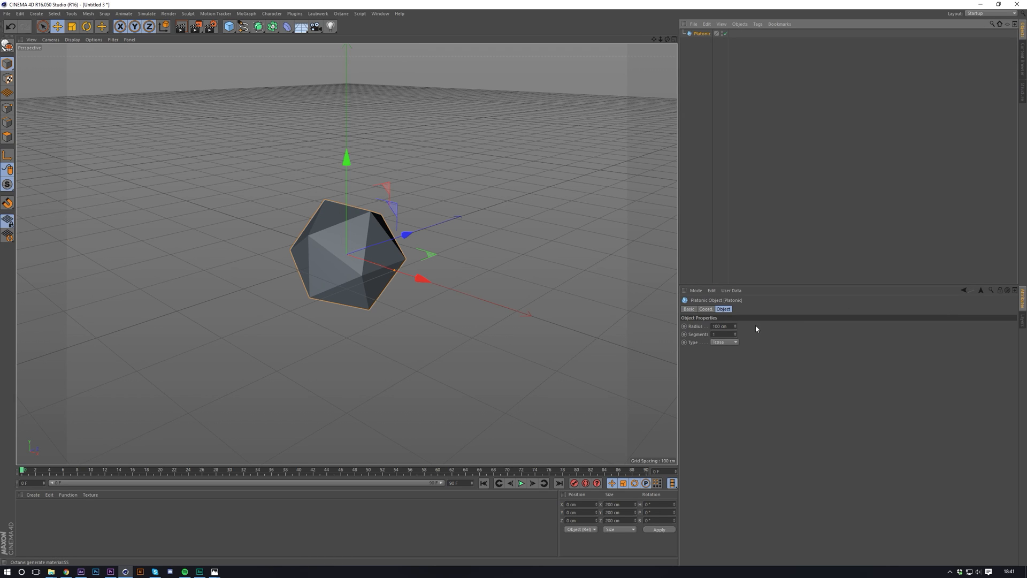
click(725, 341)
click(720, 364)
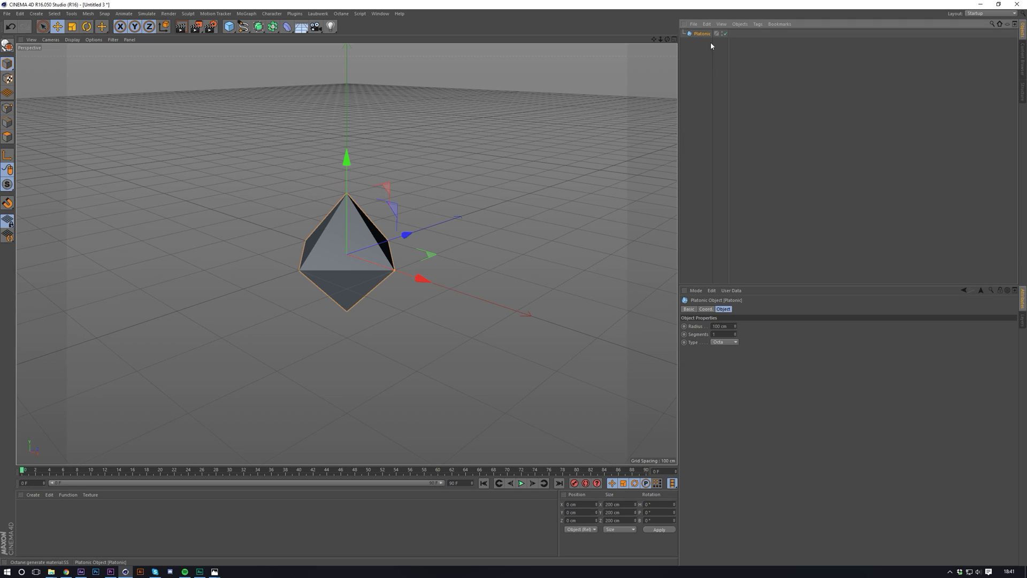
click(735, 332)
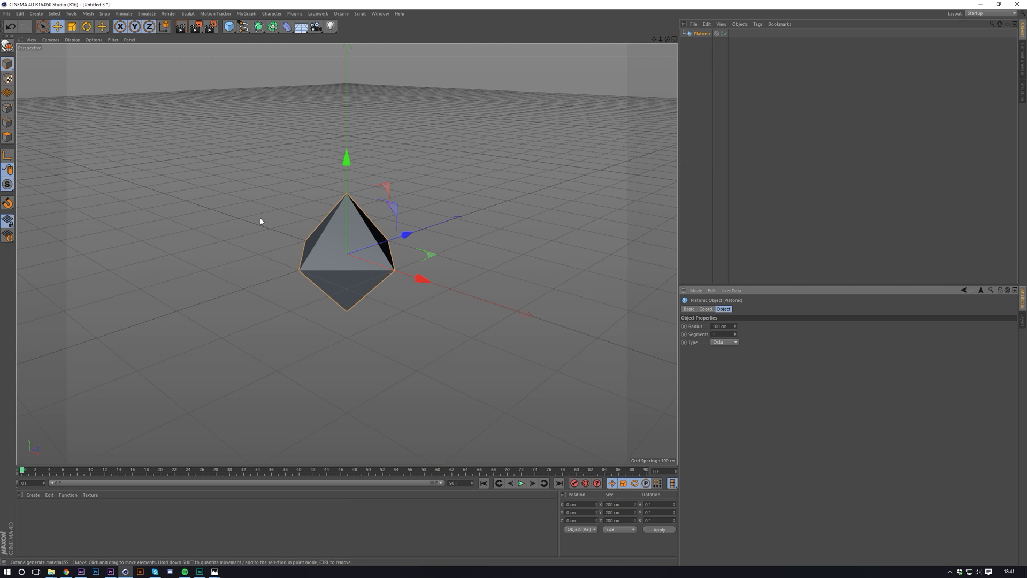
Make the Platonic object editable and select all of its edges
key(c)
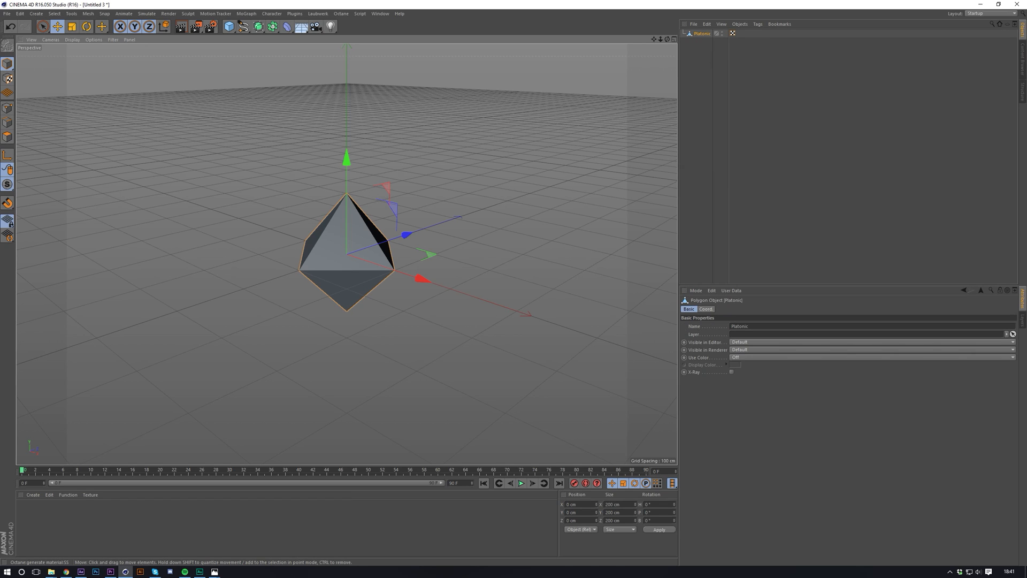
click(8, 122)
key(ctrl+a)
Bevel all the selected edges with an offset of about 38.6 cm and 11 subdivisions to round the shape
right_click(473, 327)
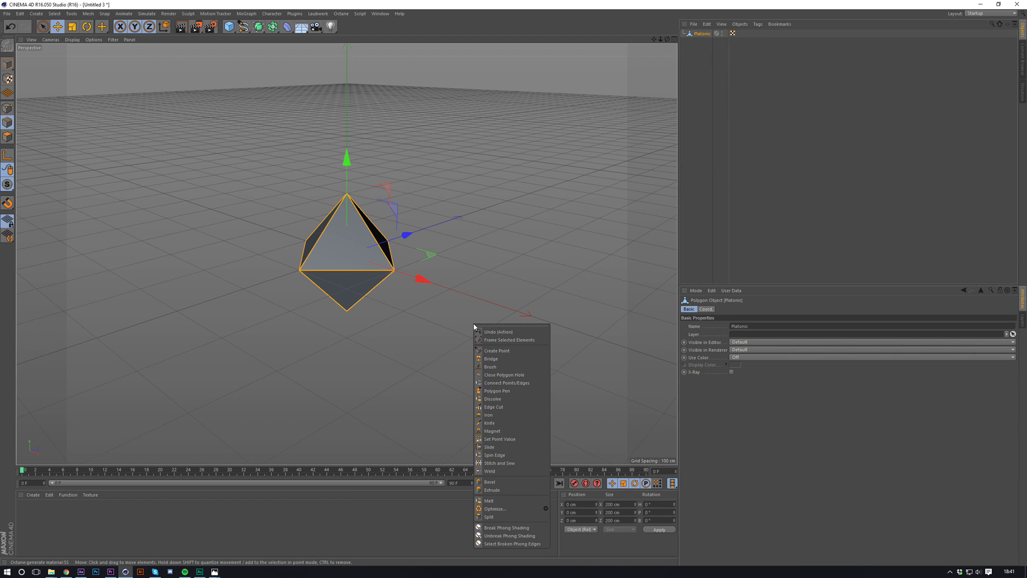
click(485, 482)
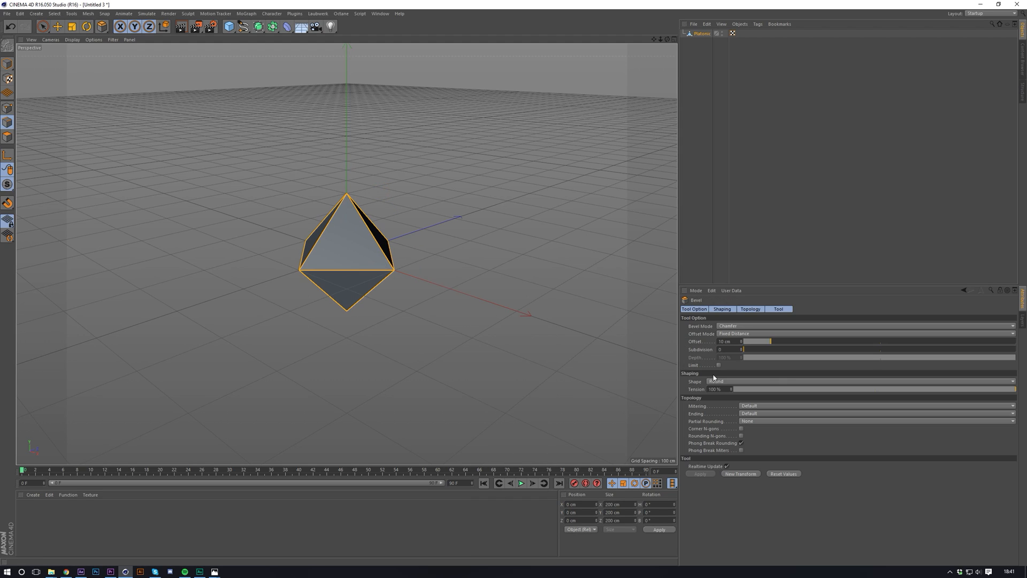
drag(747, 353, 784, 353)
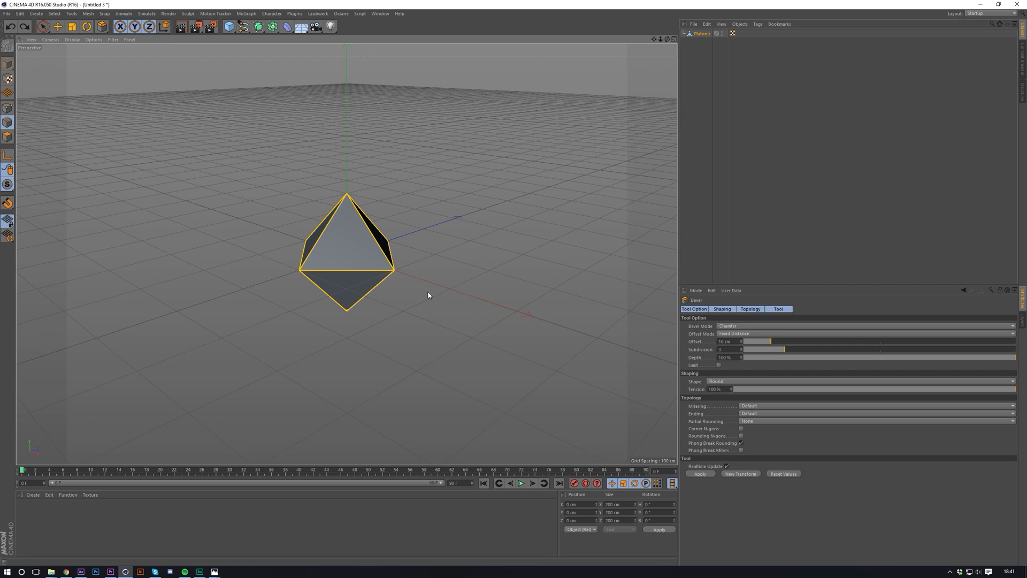
scroll(367, 264, up, 2)
drag(367, 261, 470, 300)
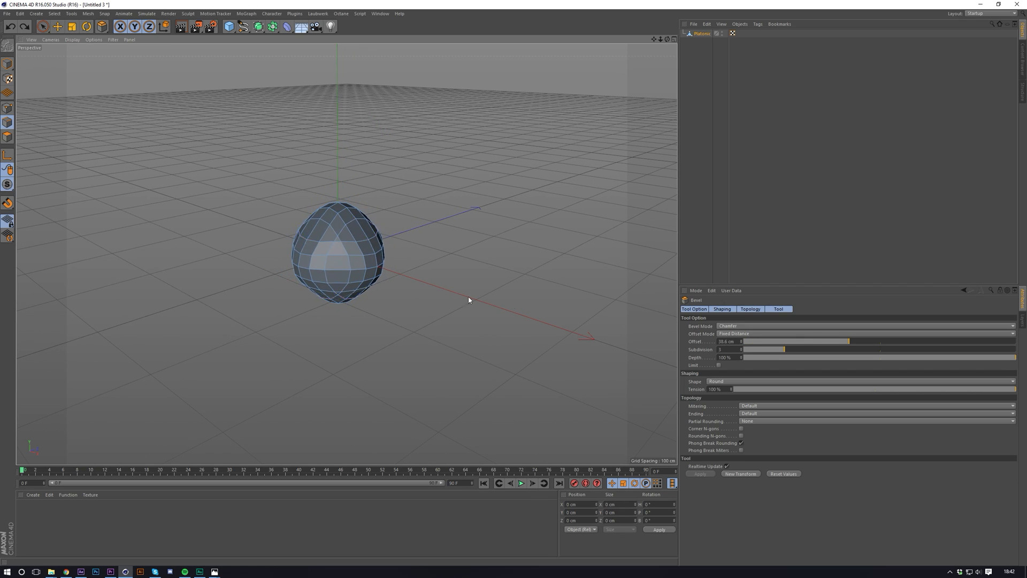
drag(787, 353, 881, 354)
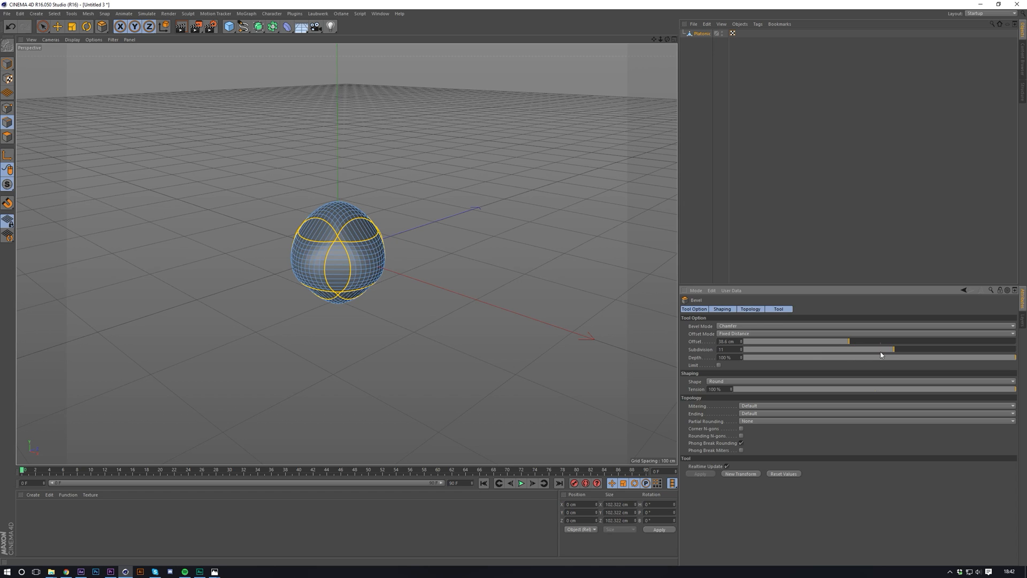
key(e)
Place the beveled Platonic under a new Subdivision Surface and toggle the smoothing off and on to compare
mouse_move(331, 270)
alt+mouse_down()
mouse_move(408, 211)
mouse_move(336, 229)
mouse_move(318, 255)
mouse_move(329, 253)
alt+mouse_up()
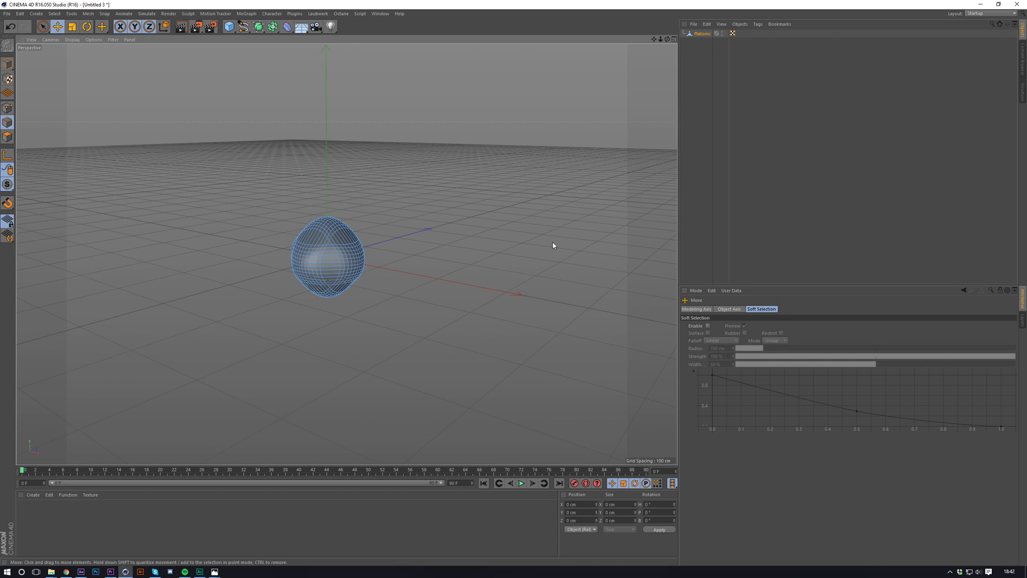
alt+click(258, 26)
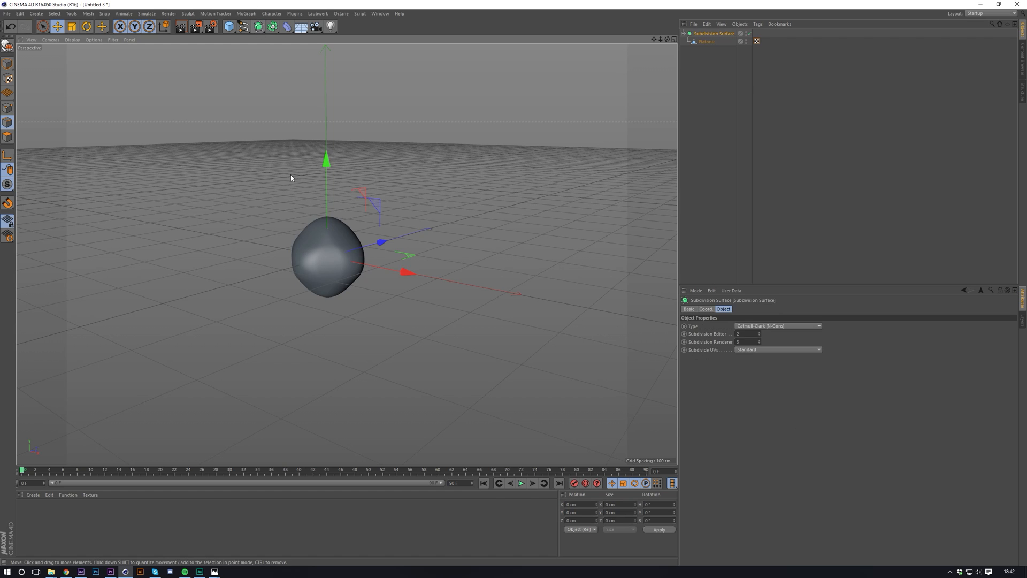
alt+drag(291, 175, 447, 213)
click(749, 34)
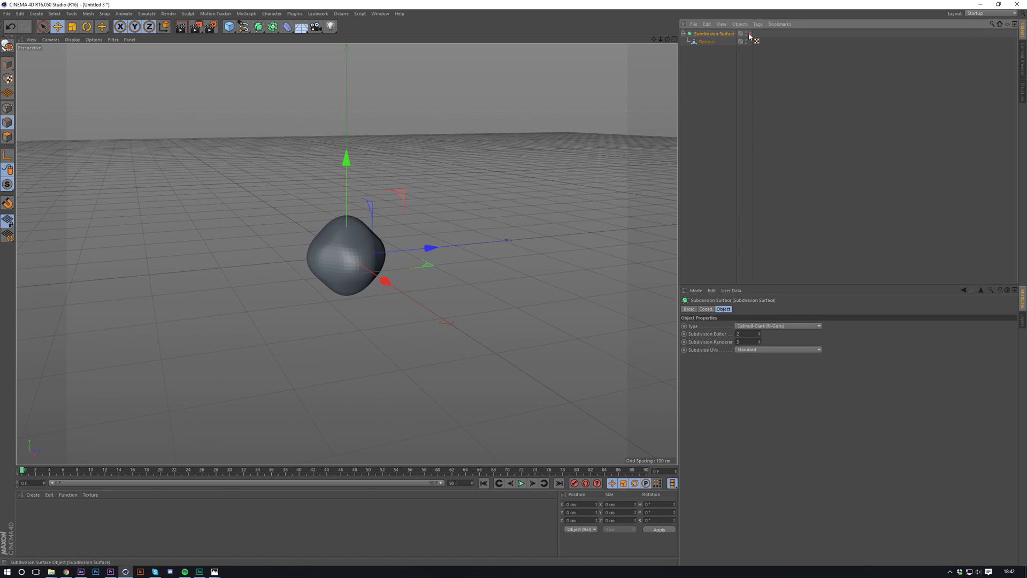
click(749, 33)
alt+middle_drag(336, 265, 324, 276)
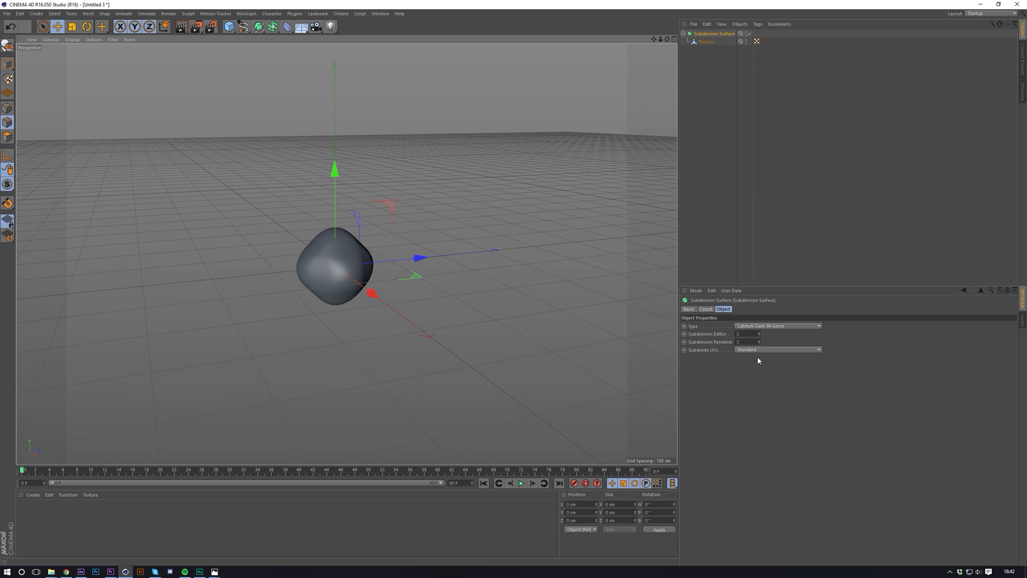
Set the Subdivision Surface's renderer subdivision to 2 and collapse its hierarchy
click(759, 335)
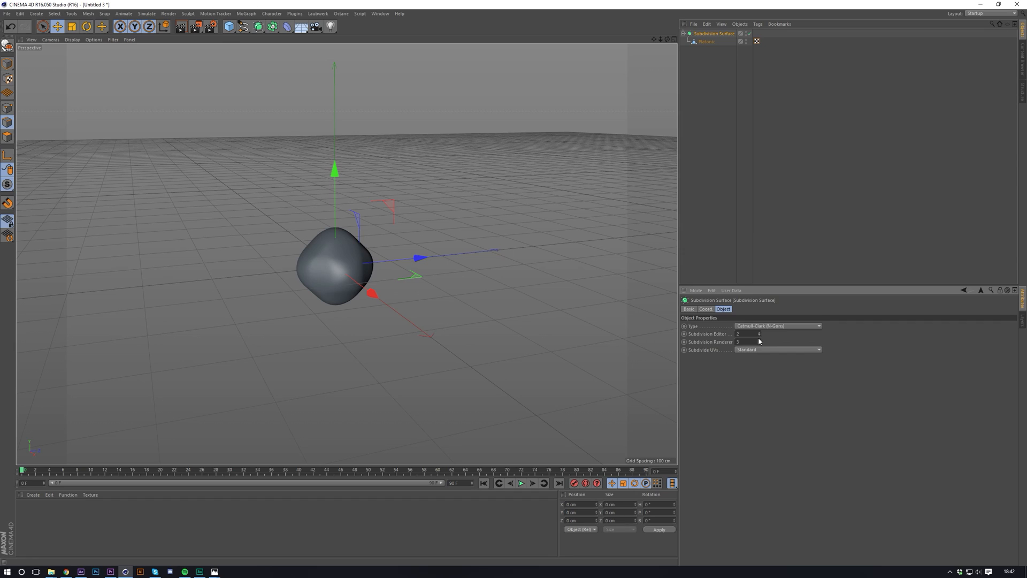
click(730, 207)
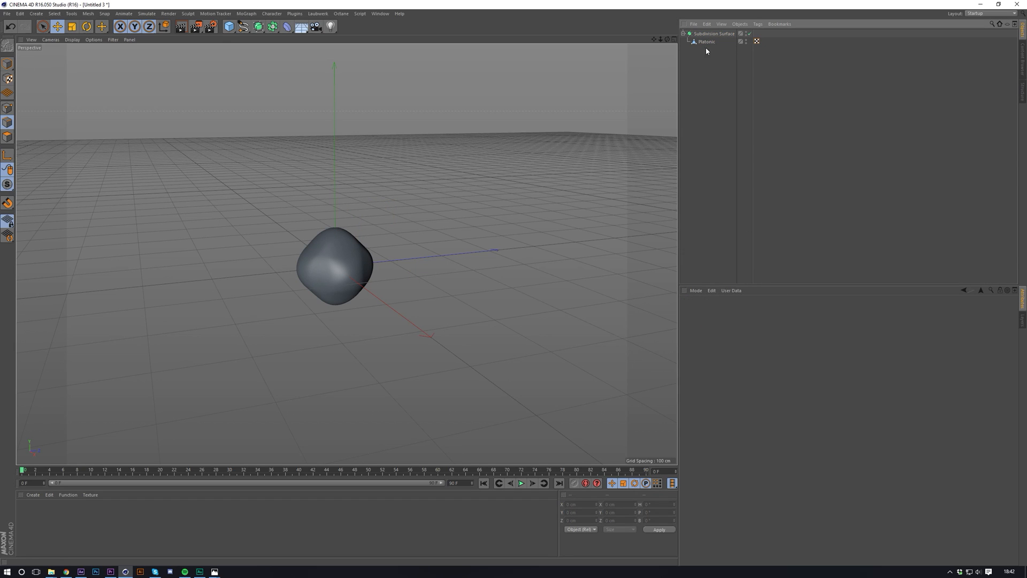
click(714, 34)
click(683, 34)
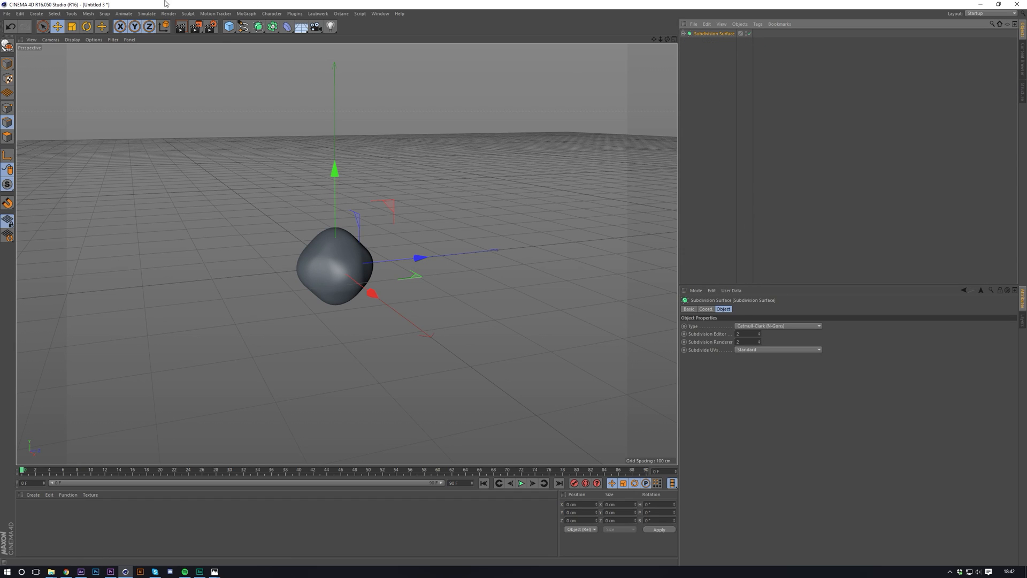
Put the Subdivision Surface in a Cloner set to Grid Array, with render instances enabled and a first size value of 232 cm
click(247, 13)
alt+click(252, 74)
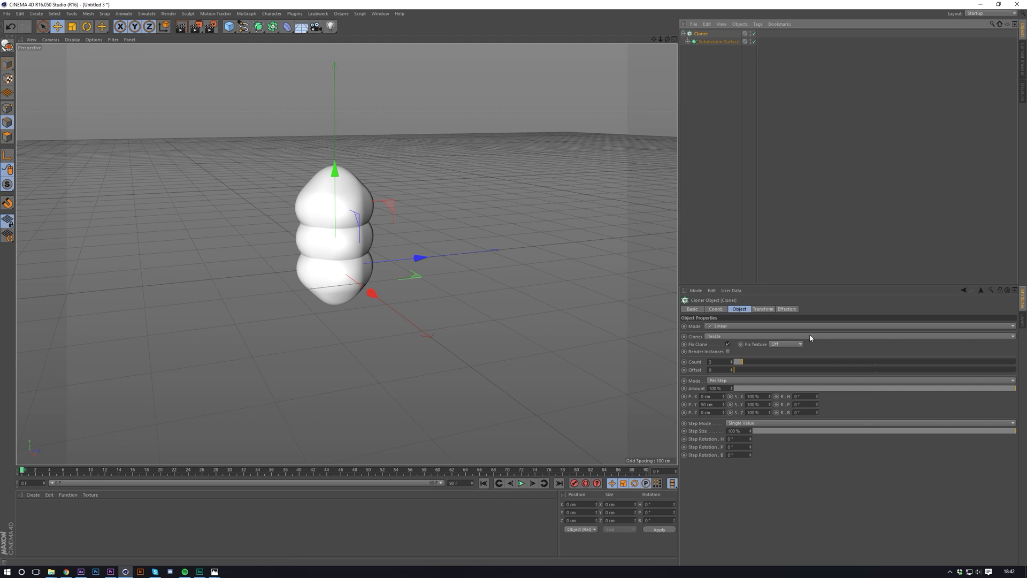
click(741, 327)
click(731, 356)
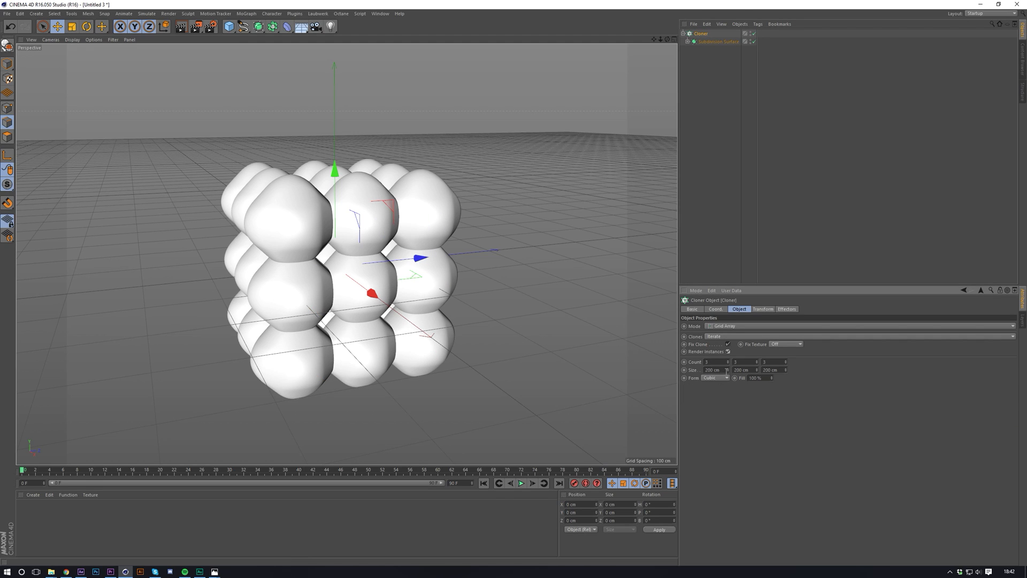
mouse_move(728, 370)
mouse_down()
mouse_move(703, 370)
mouse_move(728, 369)
mouse_up()
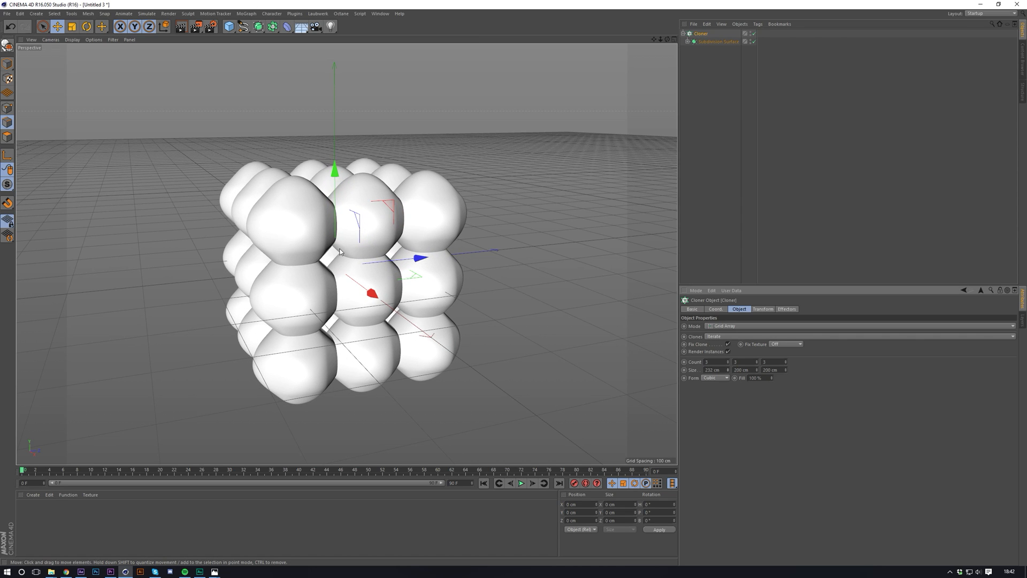
scroll(312, 275, down, 3)
alt+drag(312, 262, 354, 280)
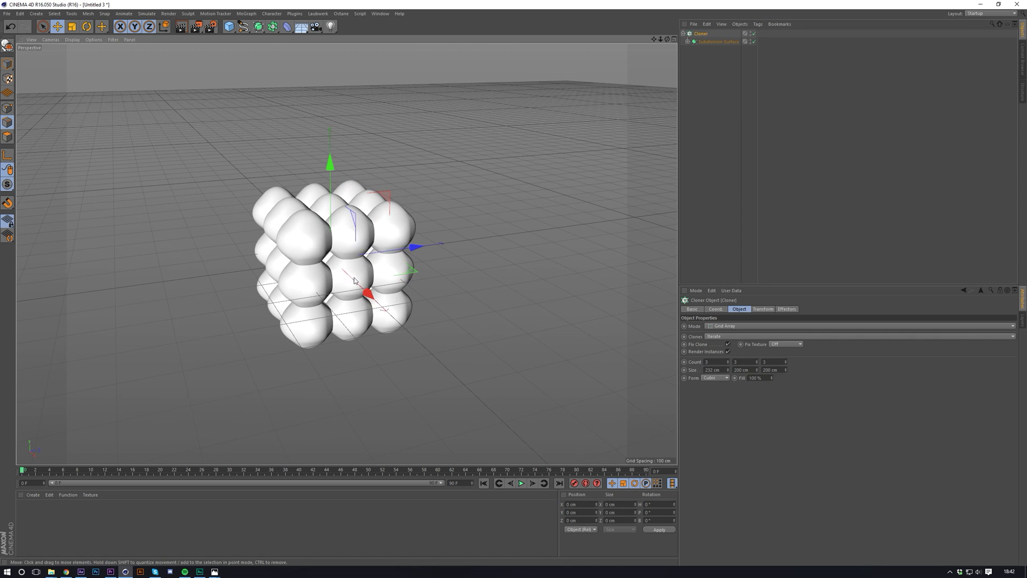
Add a Random effector to the Cloner to scatter the clones
click(762, 308)
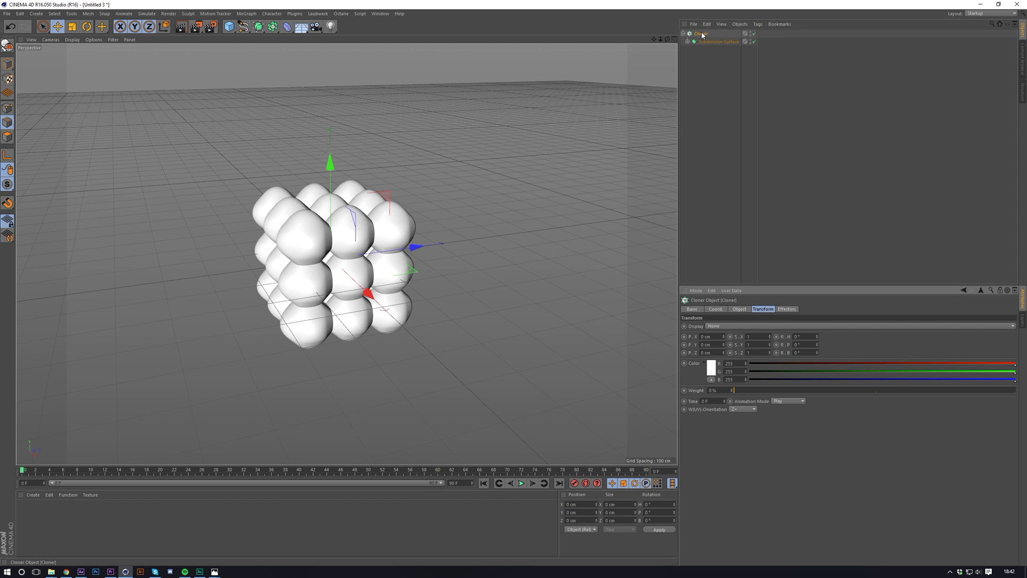
click(246, 14)
mouse_move(261, 26)
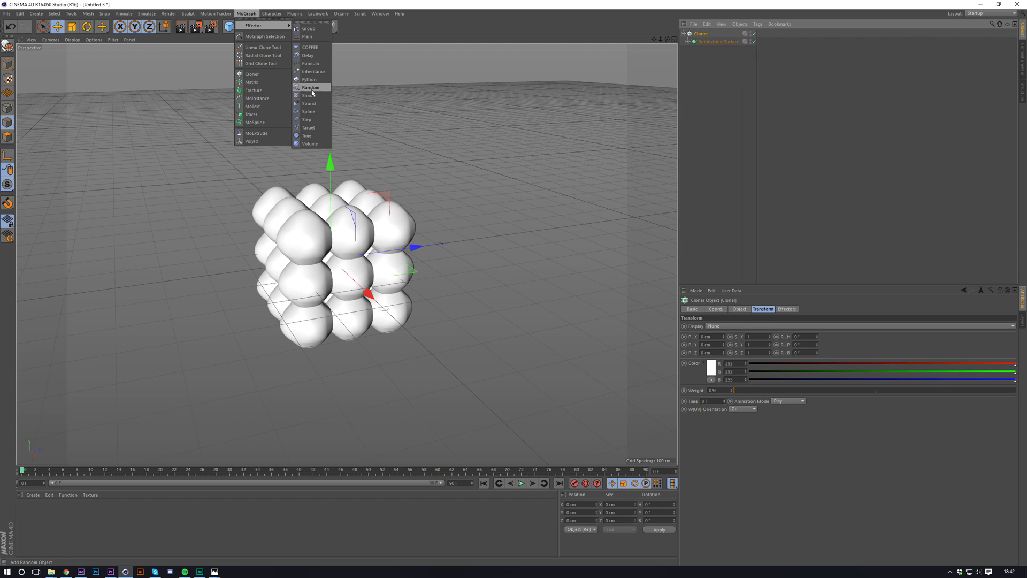
click(311, 86)
Set the Cloner's grid count to 5 in all three directions
click(701, 42)
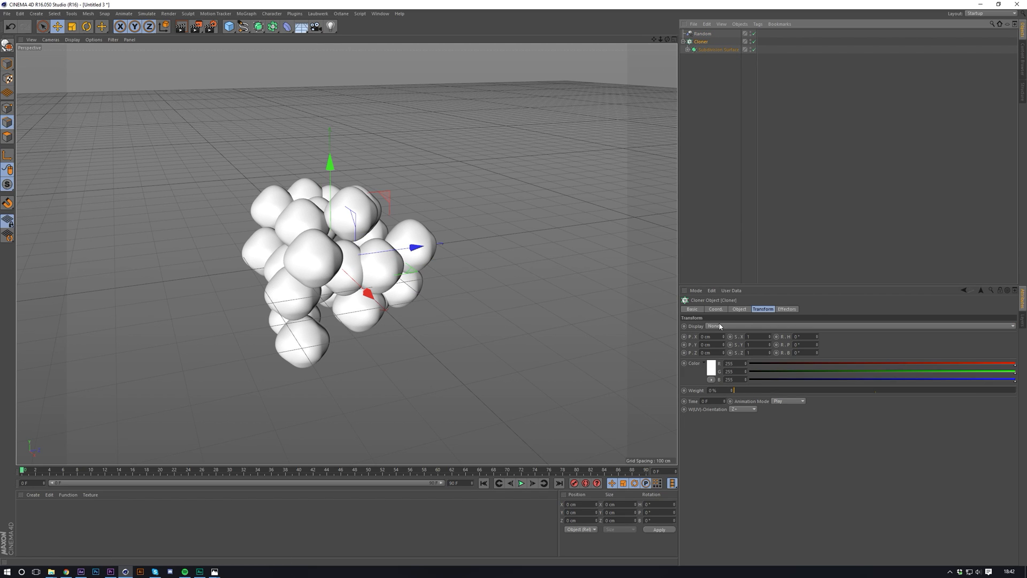
click(738, 309)
double_click(715, 361)
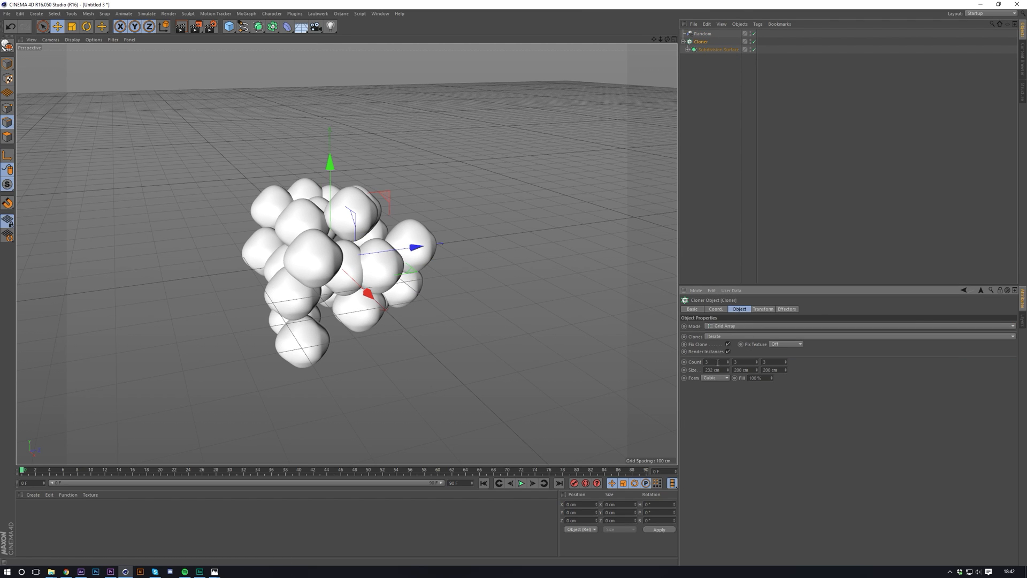
text(5)
key(Tab)
text(5)
key(Tab)
text(5)
key(Return)
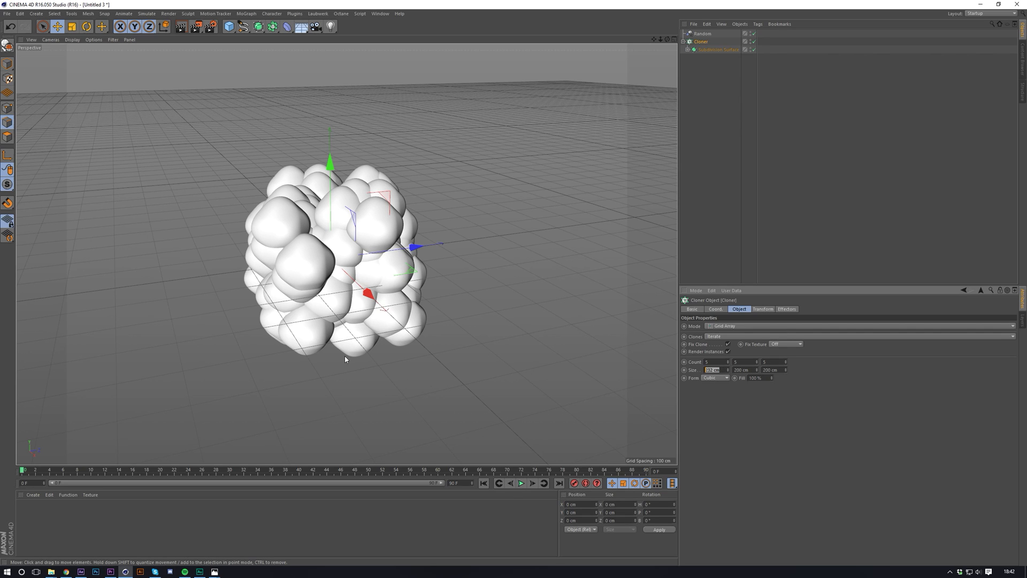
Set the Cloner's grid size to 500 cm in all three directions
double_click(722, 370)
text(500)
key(Tab)
text(500)
key(Tab)
text(500)
key(Return)
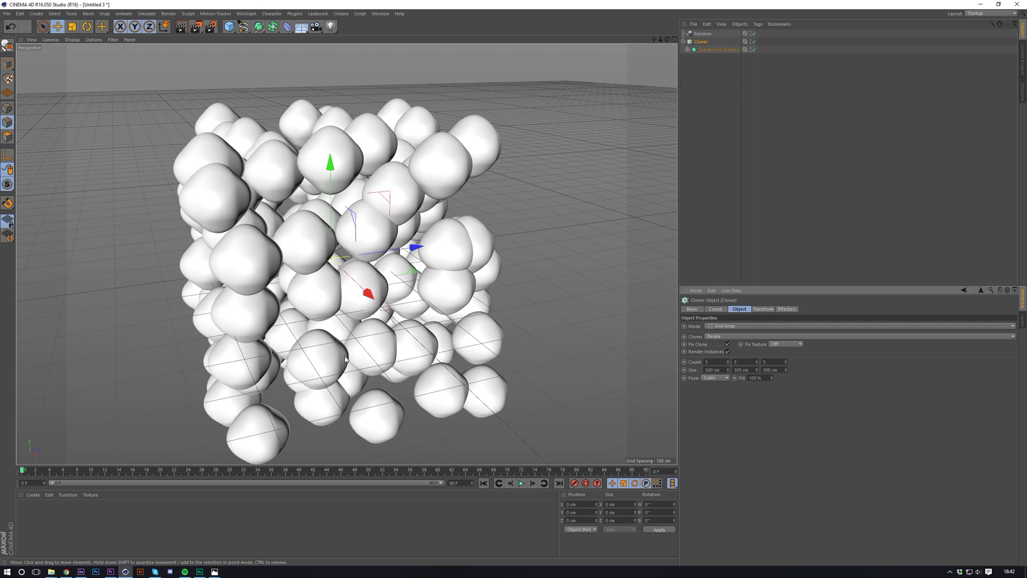
mouse_move(292, 321)
alt+mouse_down()
mouse_move(335, 262)
mouse_move(333, 312)
alt+mouse_up()
alt+right_drag(370, 331, 342, 330)
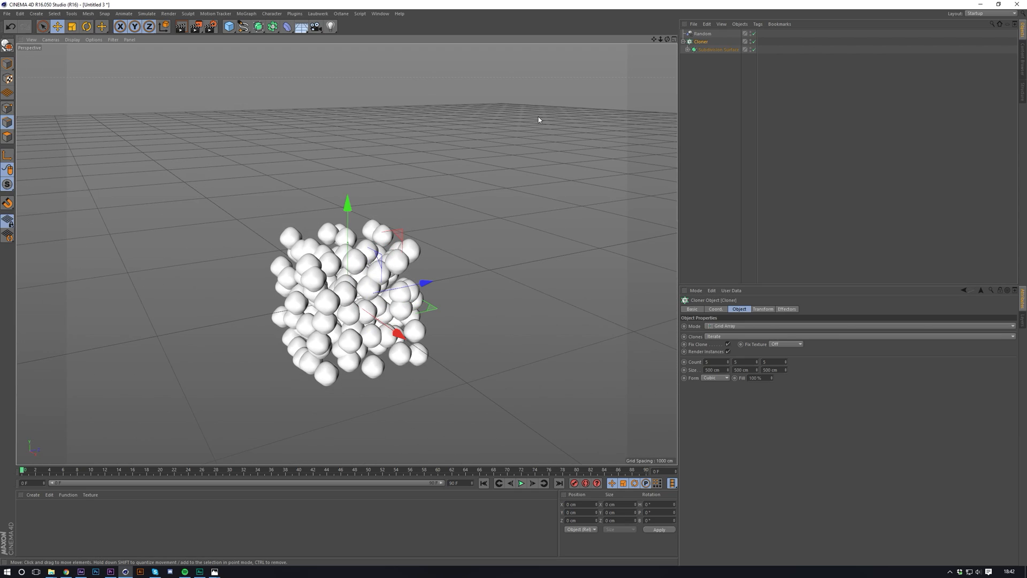
drag(654, 39, 713, 54)
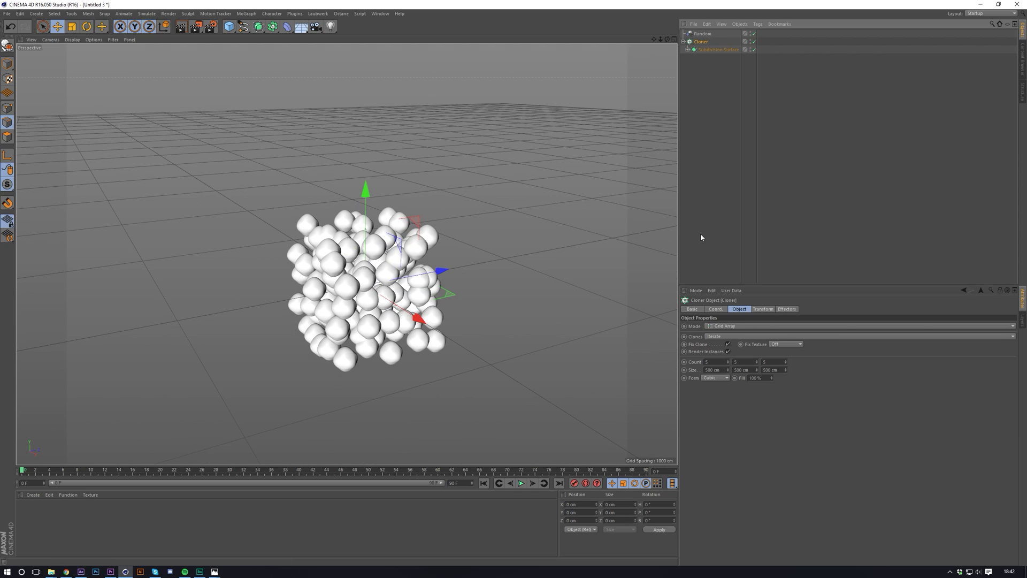
Switch the Cloner's mode to Object, then add a Sphere at the origin and scale it up
click(726, 327)
click(725, 336)
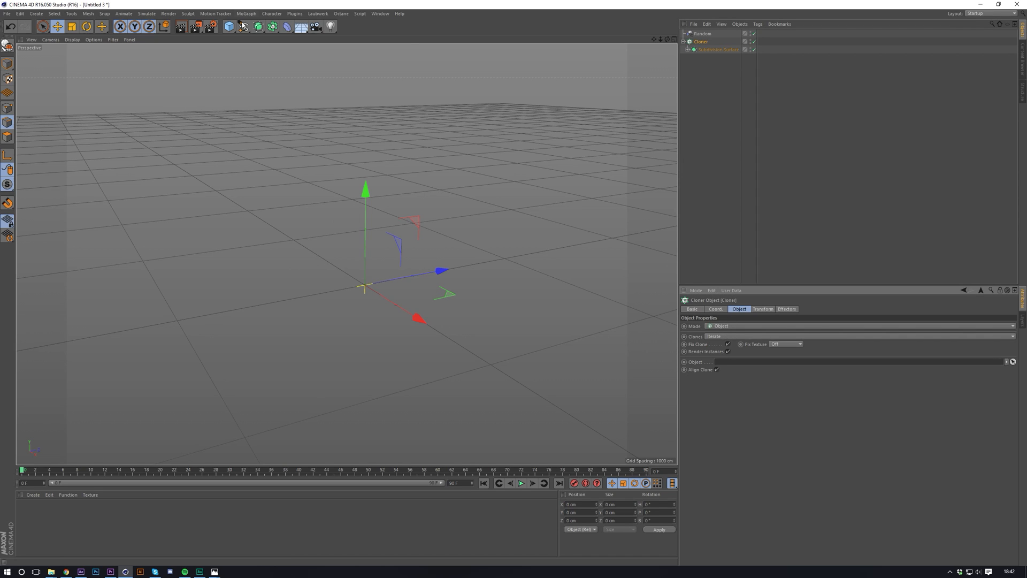
drag(230, 26, 392, 52)
key(t)
drag(383, 184, 480, 311)
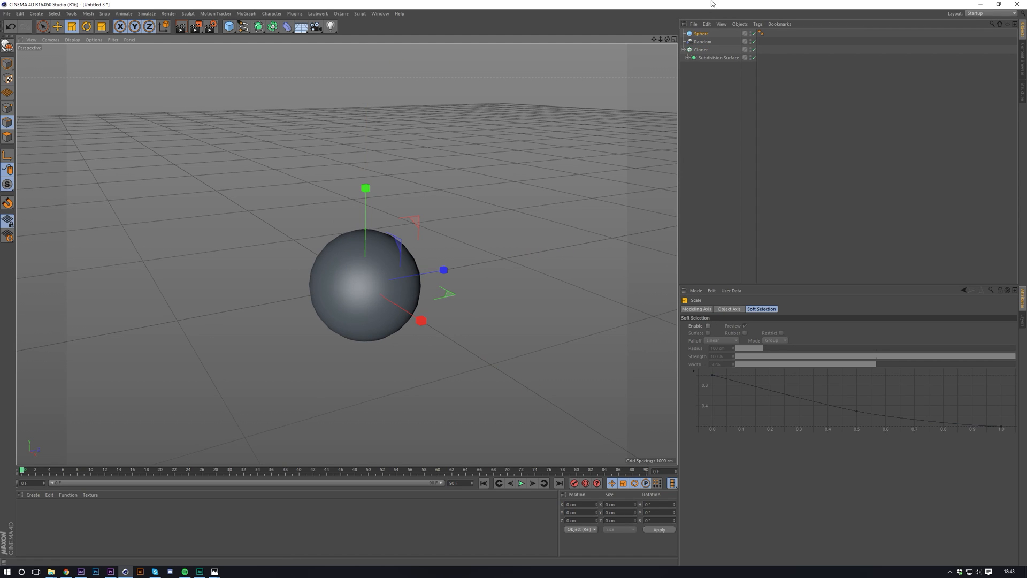
Assign the Sphere as the Cloner's target object so the clones are distributed over it
click(701, 49)
click(1004, 361)
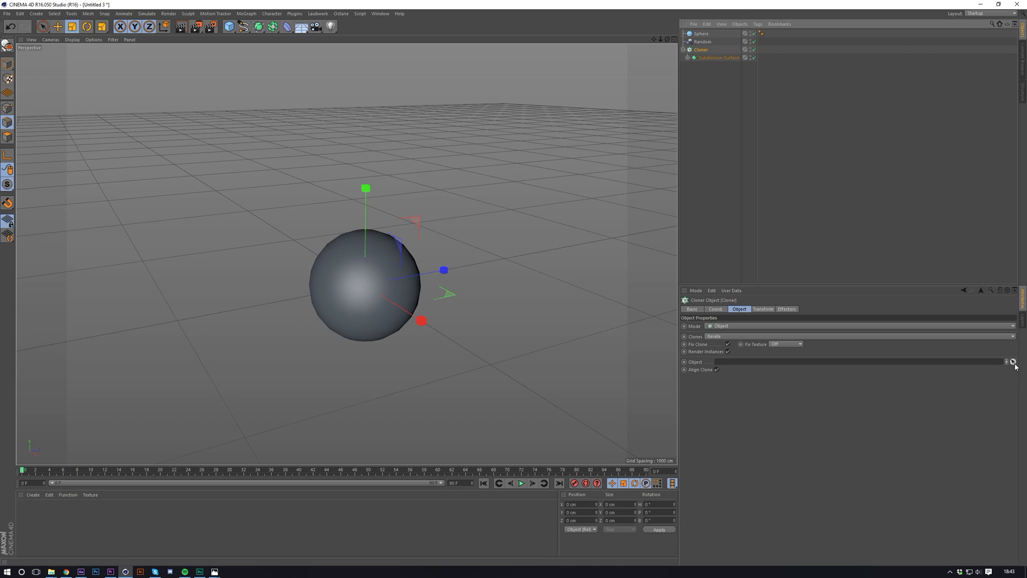
click(702, 36)
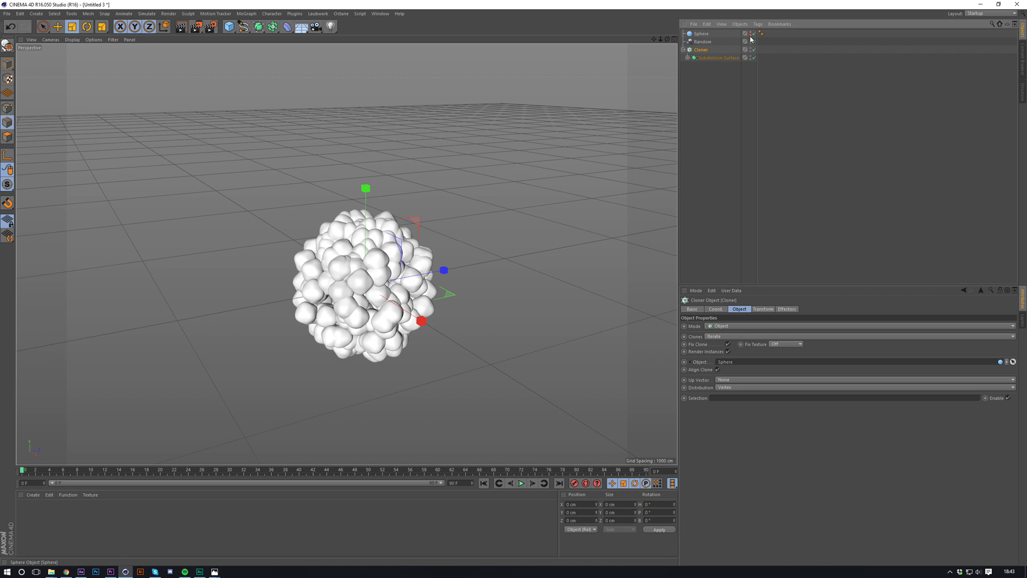
Scale the Sphere up slightly so the clones are distributed over a larger surface
click(519, 269)
scroll(359, 327, up, 5)
mouse_move(339, 276)
alt+mouse_down()
mouse_move(359, 258)
mouse_move(350, 259)
alt+mouse_up()
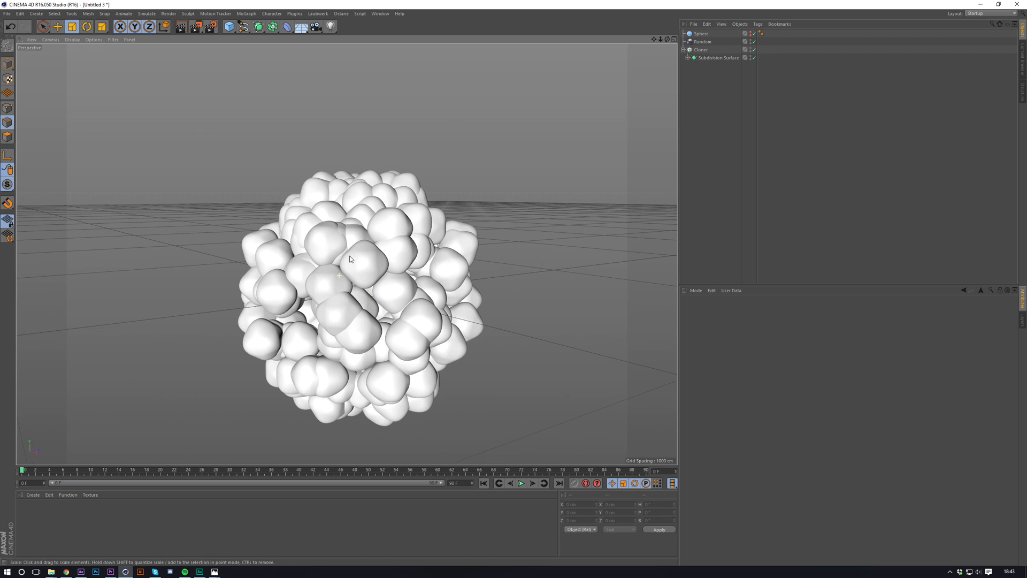
click(702, 34)
drag(570, 242, 634, 247)
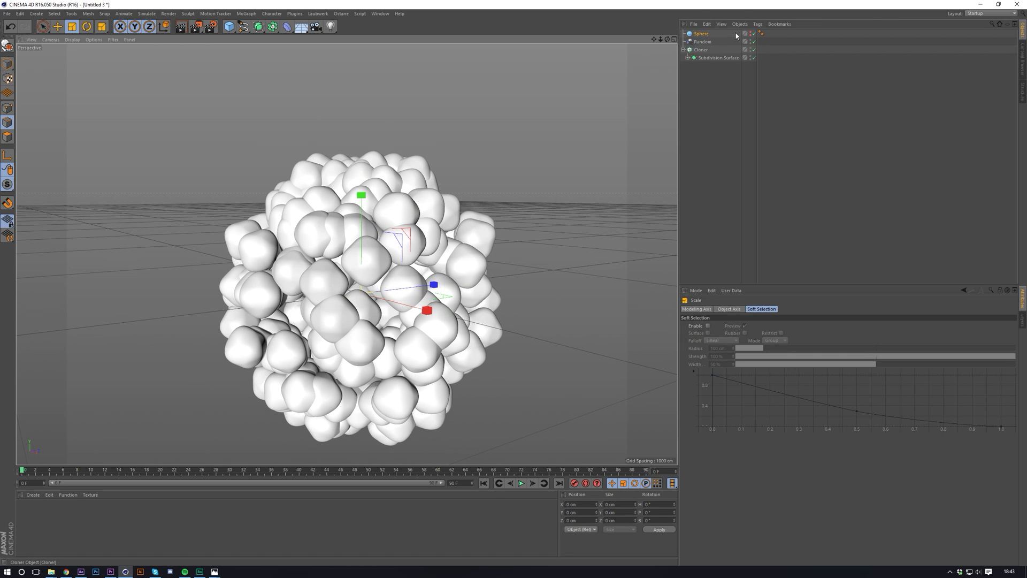
Set the Random effector's position variation to 100 cm in X, 150 cm in Y and 150 cm in Z
click(704, 41)
click(757, 309)
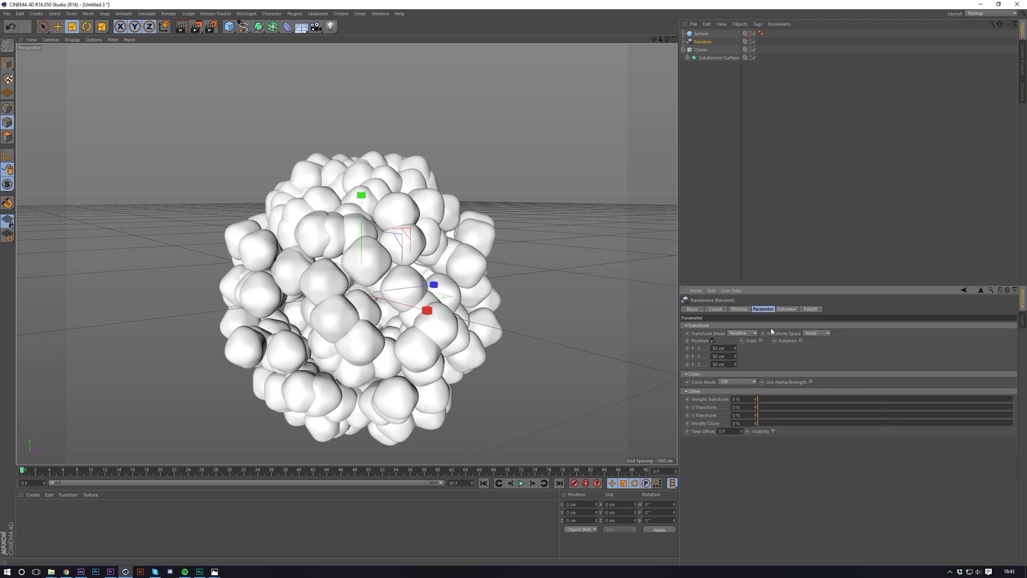
click(721, 348)
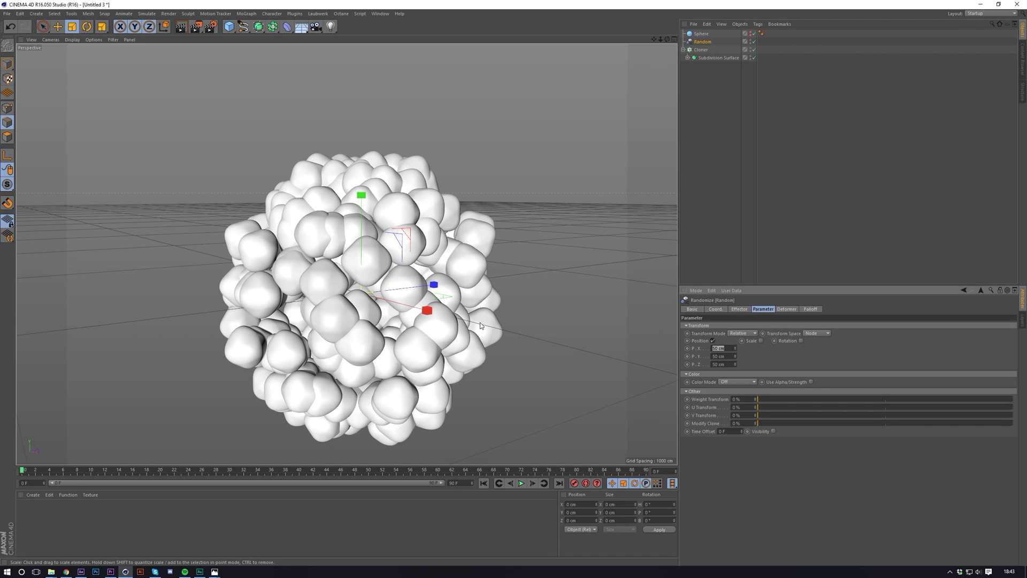
text(100)
key(Tab)
text(150)
key(Tab)
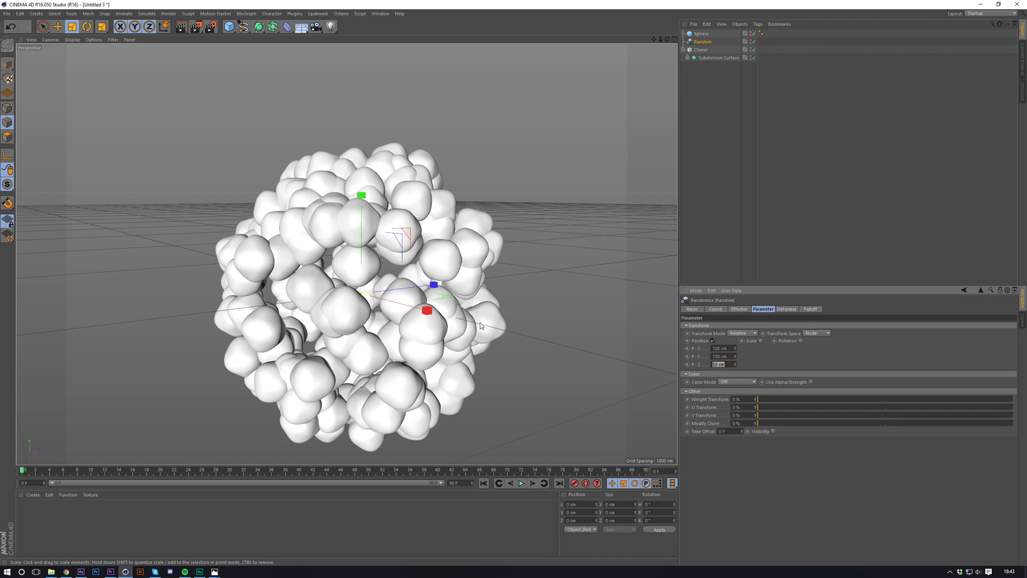
text(150)
key(Return)
Enable scale variation on the Random effector with Uniform Scale, a scale of about -0.37 and Absolute Scale
click(760, 340)
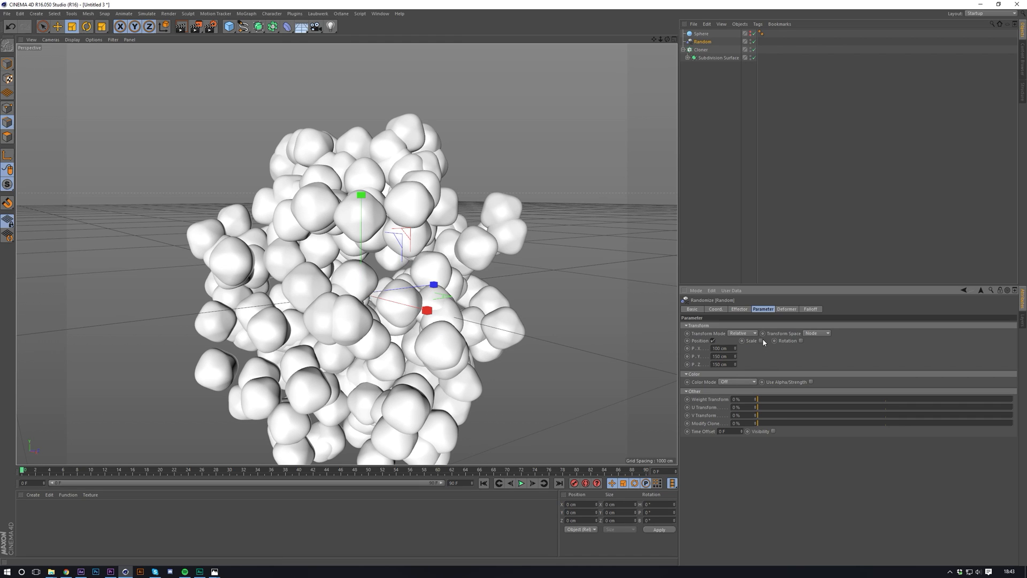
click(780, 372)
drag(801, 348, 771, 349)
click(781, 363)
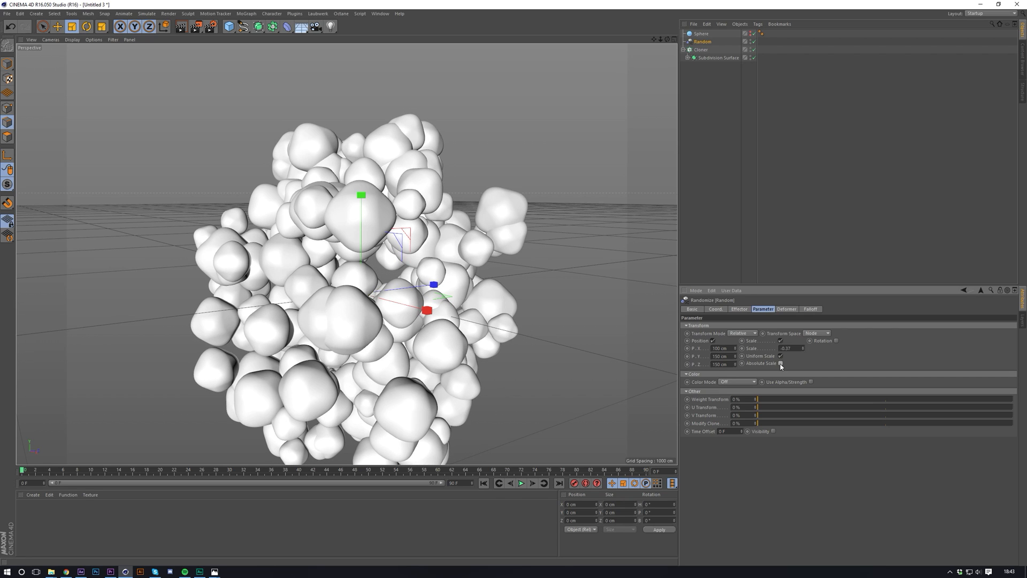
click(780, 363)
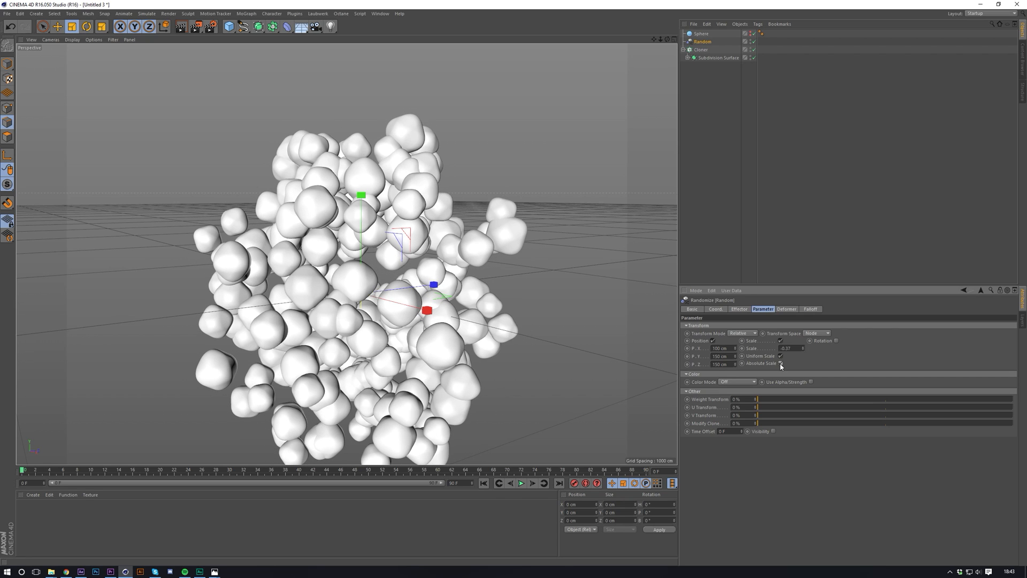
Enable rotation variation on the Random effector and set H to 25°, P to 50° and B to 75°
click(836, 341)
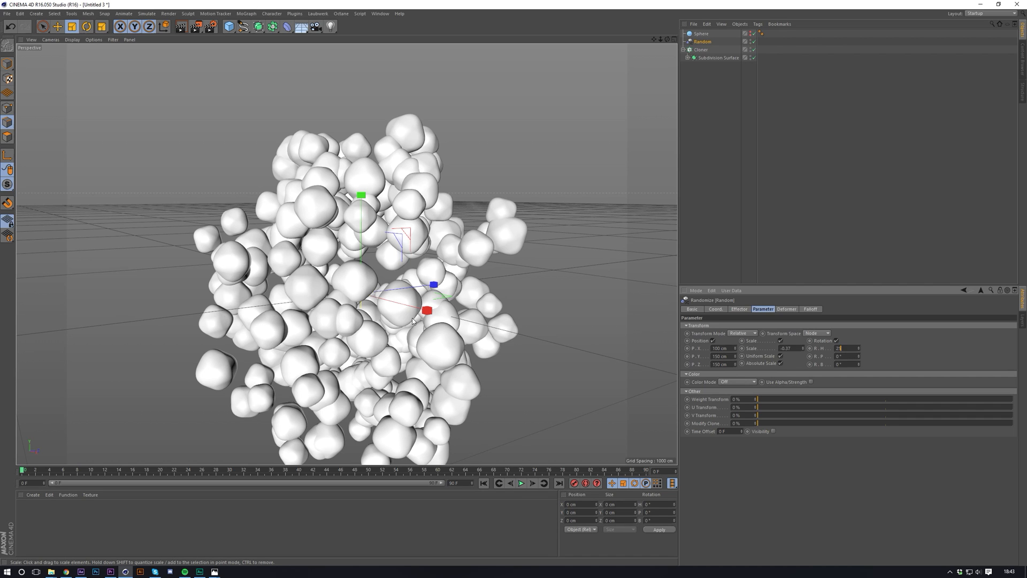
key(Tab)
text(50)
key(Tab)
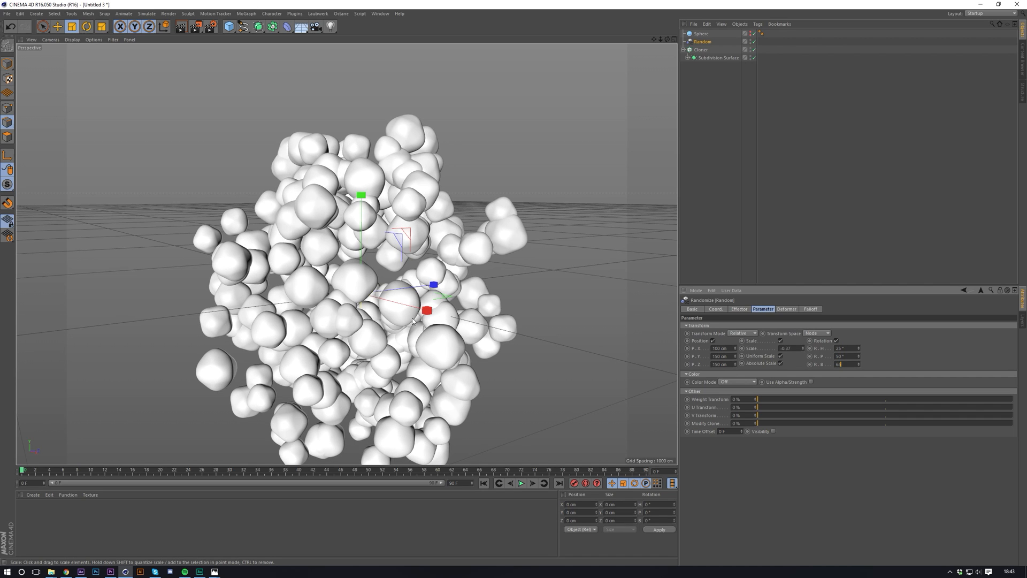
text(75)
key(Return)
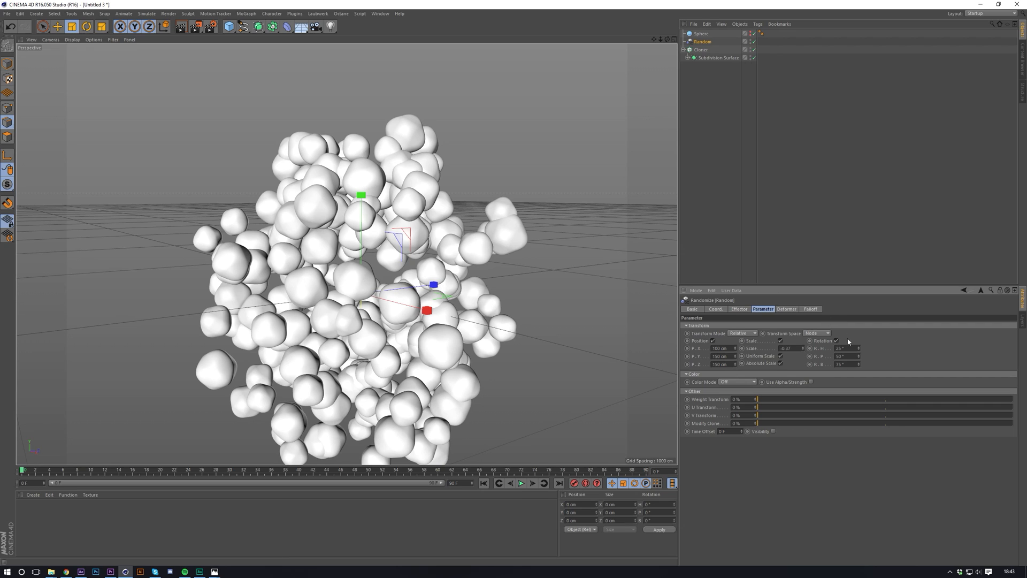
Collapse the Cloner's hierarchy and clear the object selection
click(723, 50)
click(682, 49)
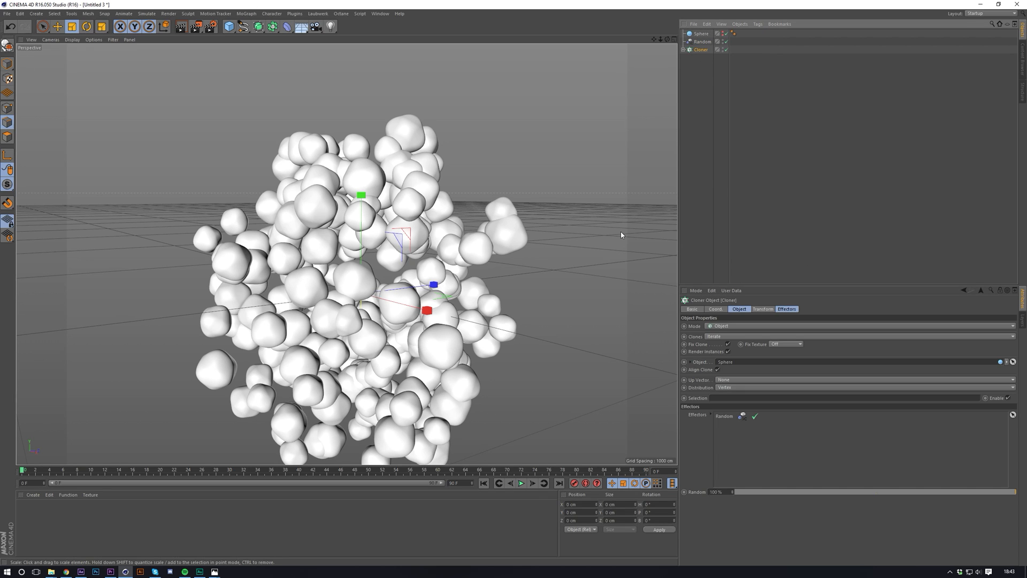
click(775, 176)
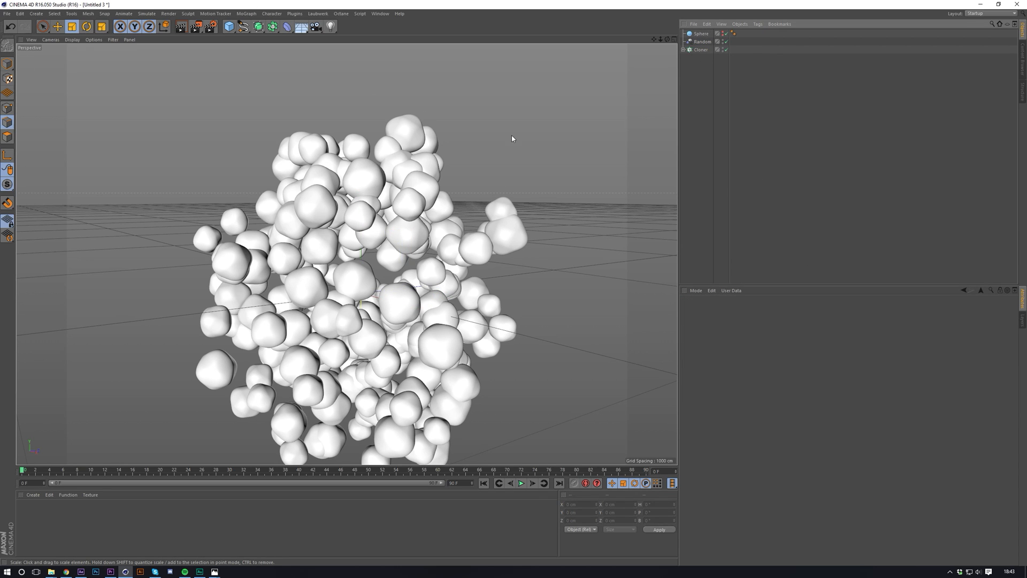
scroll(324, 331, down, 3)
scroll(324, 331, up, 3)
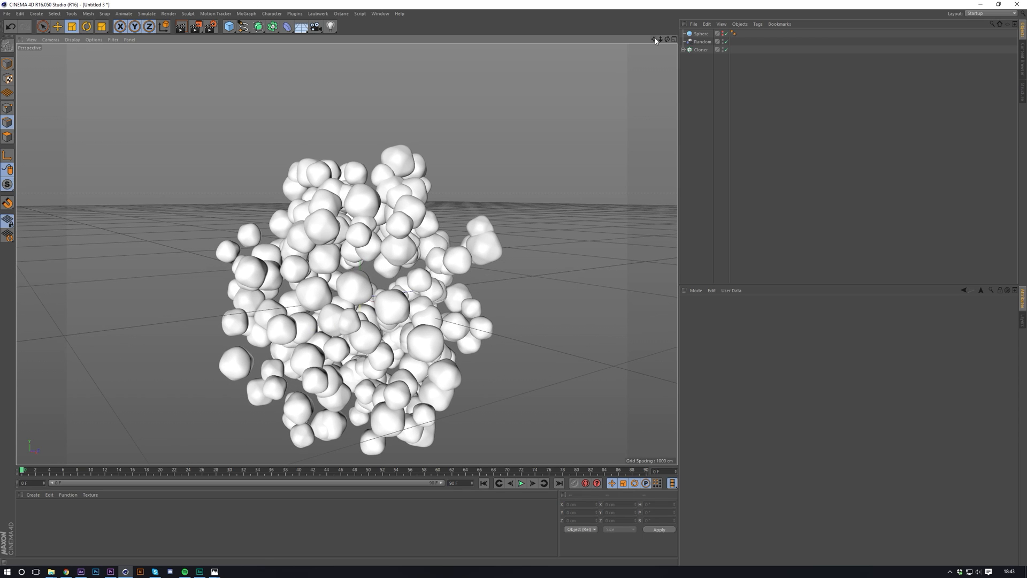
drag(653, 39, 634, 36)
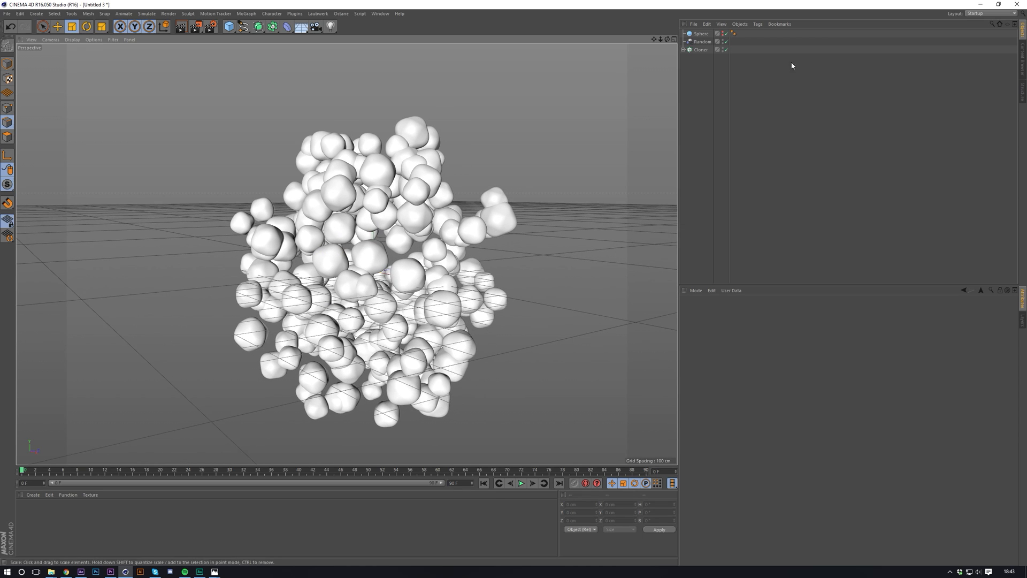
Create a new Octane material and set its material type to Specular
click(32, 494)
mouse_move(54, 436)
mouse_move(118, 436)
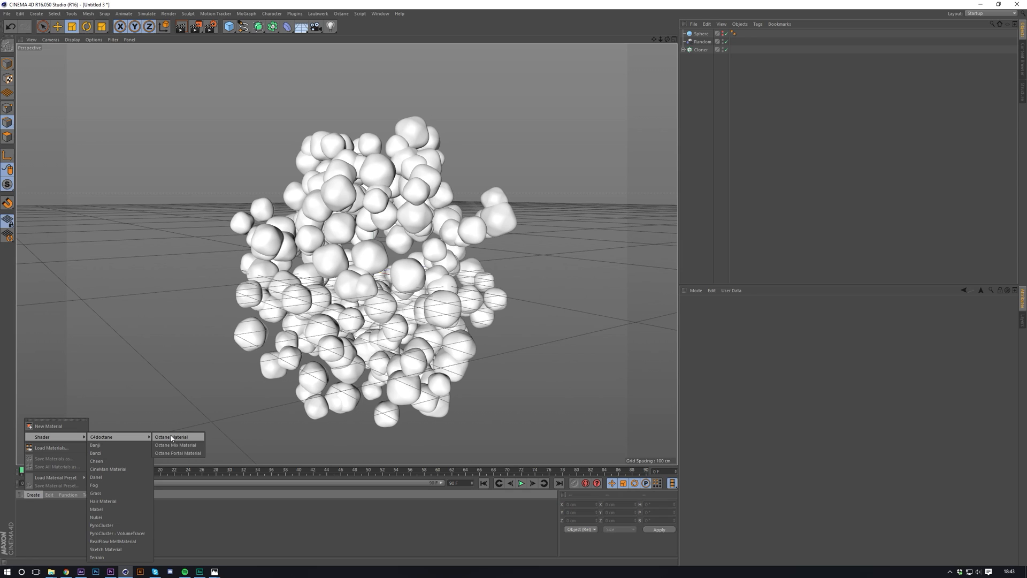
click(191, 437)
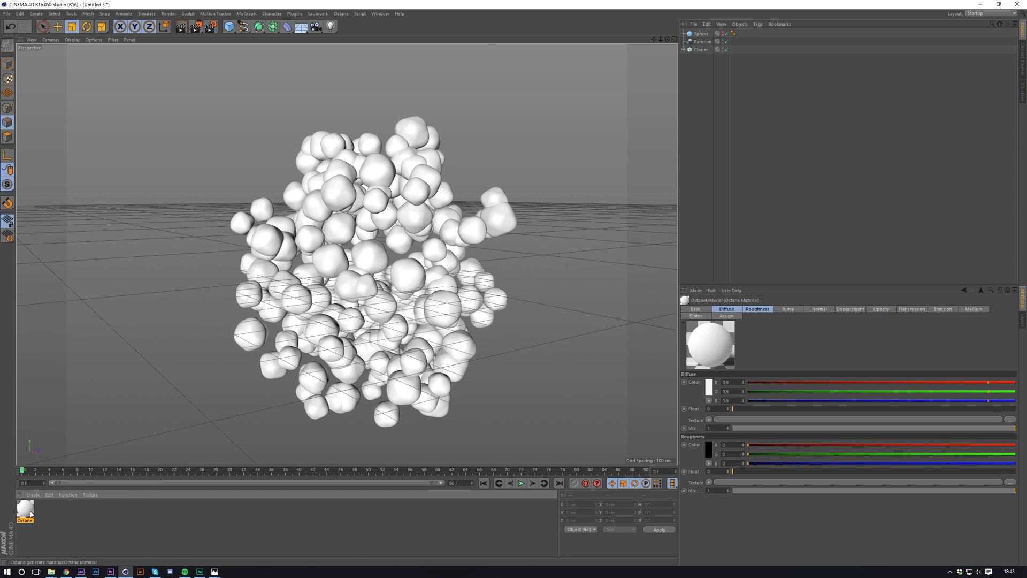
double_click(31, 512)
click(222, 139)
click(222, 162)
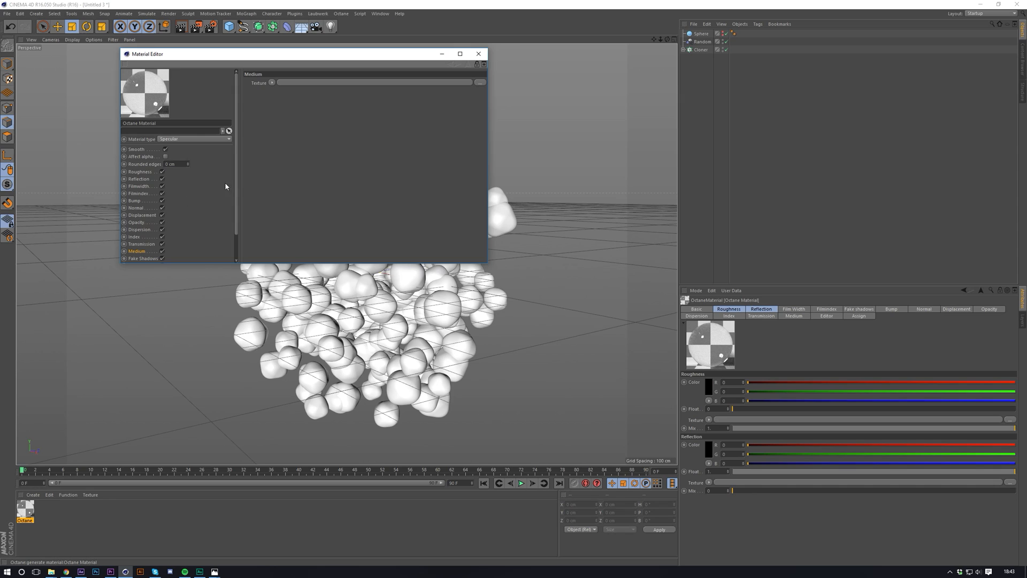
Load a Scattering Medium into the Octane material's Medium channel
drag(235, 213, 239, 233)
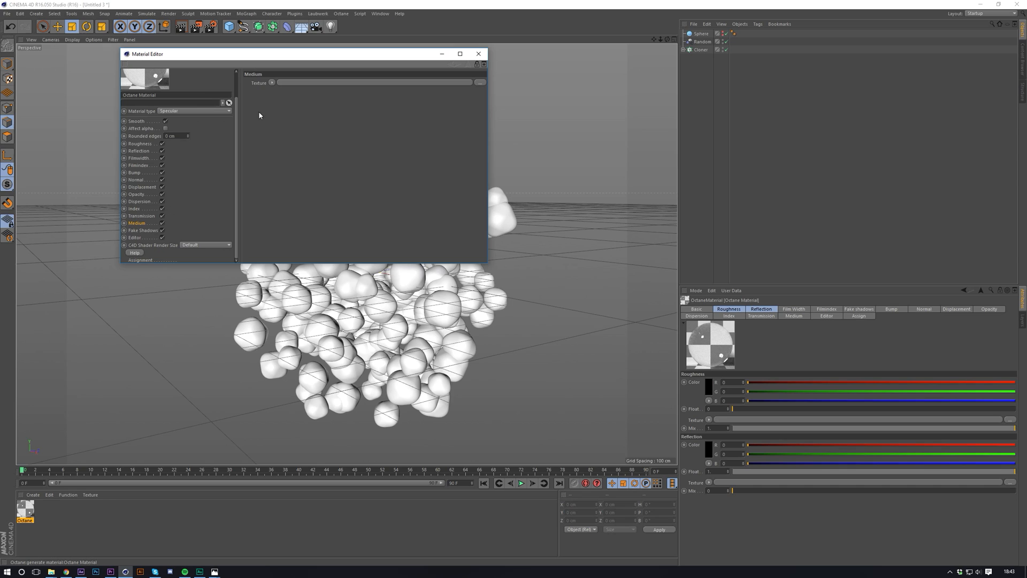
click(275, 82)
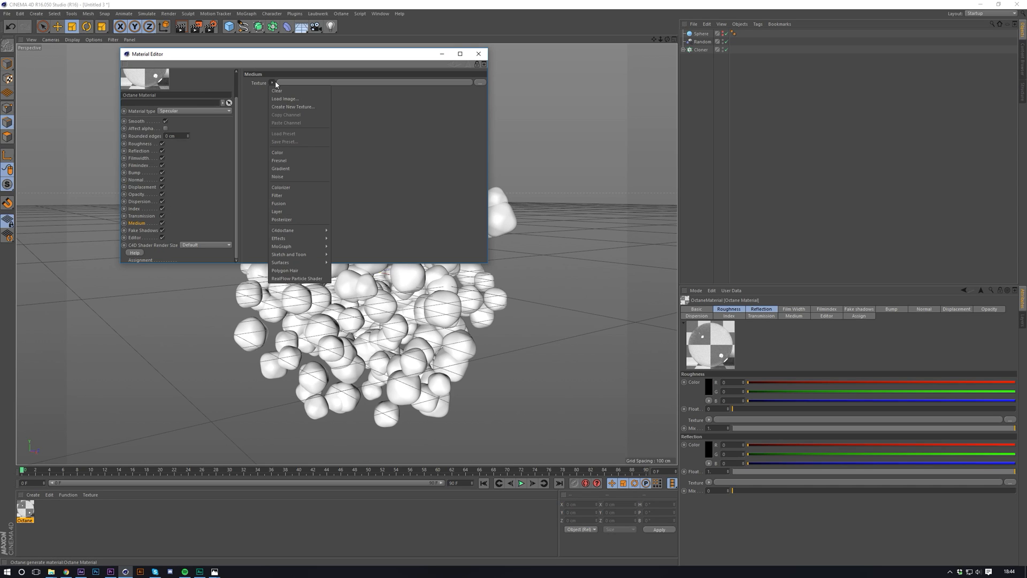
mouse_move(303, 232)
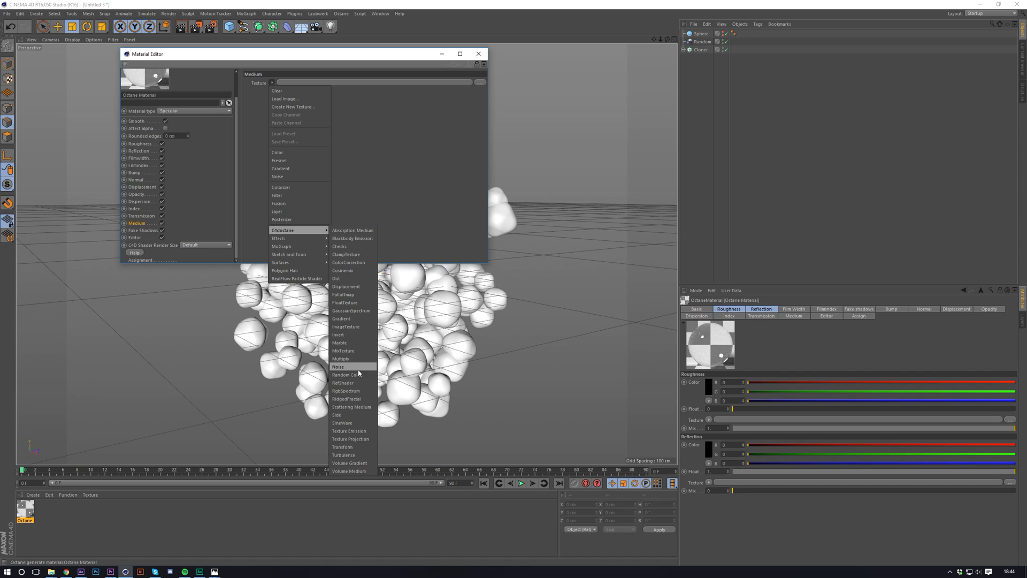
click(361, 406)
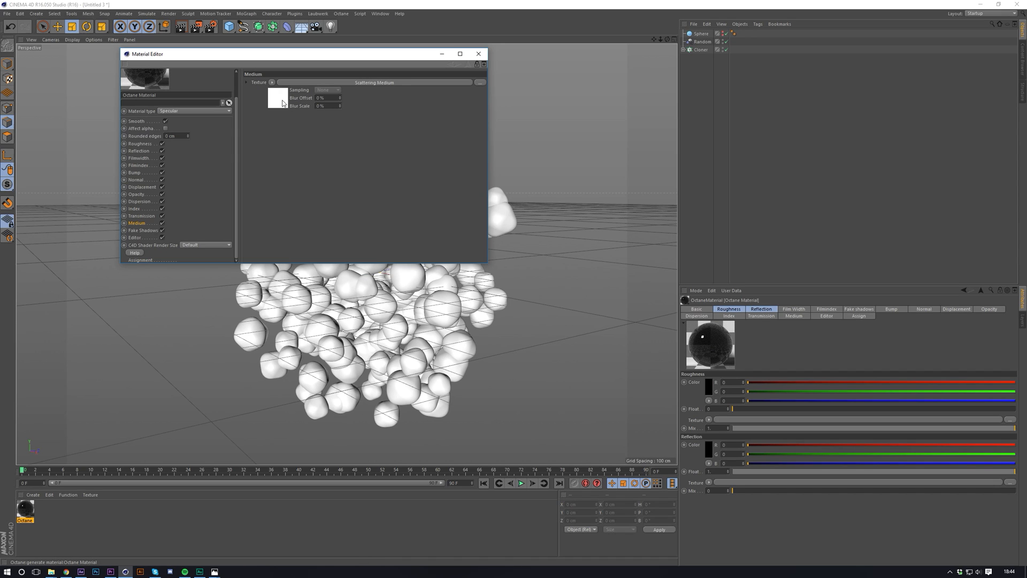
scroll(238, 119, up, 2)
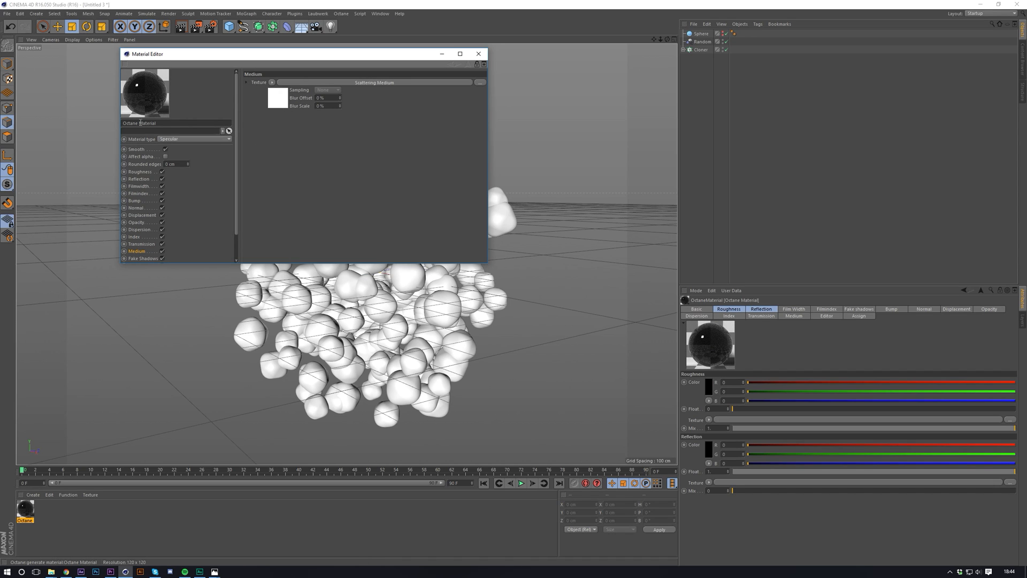
In the Scattering Medium, assign a C4doctane FloatTexture to Absorption and a C4doctane Noise to Scattering
click(278, 99)
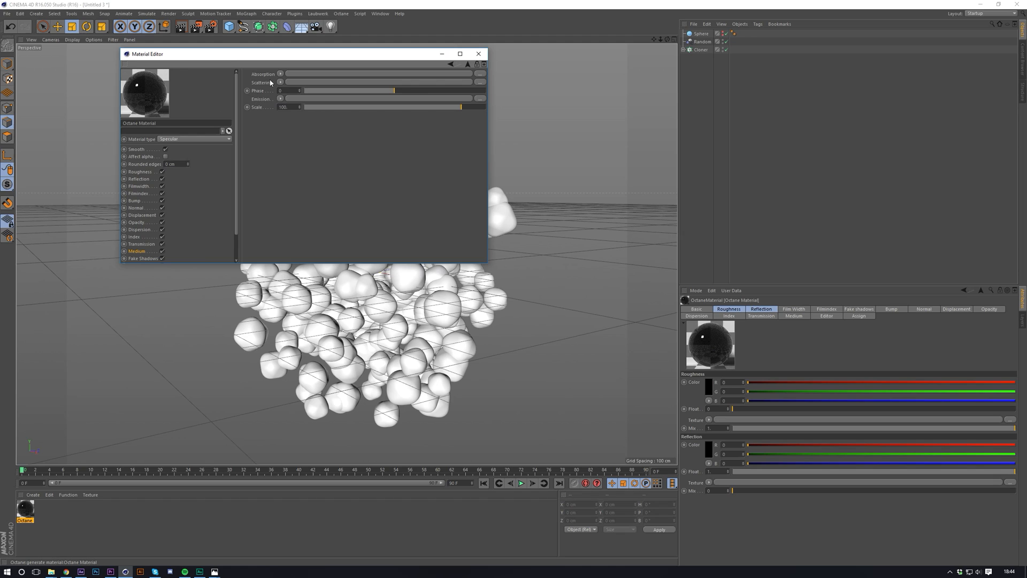
click(280, 82)
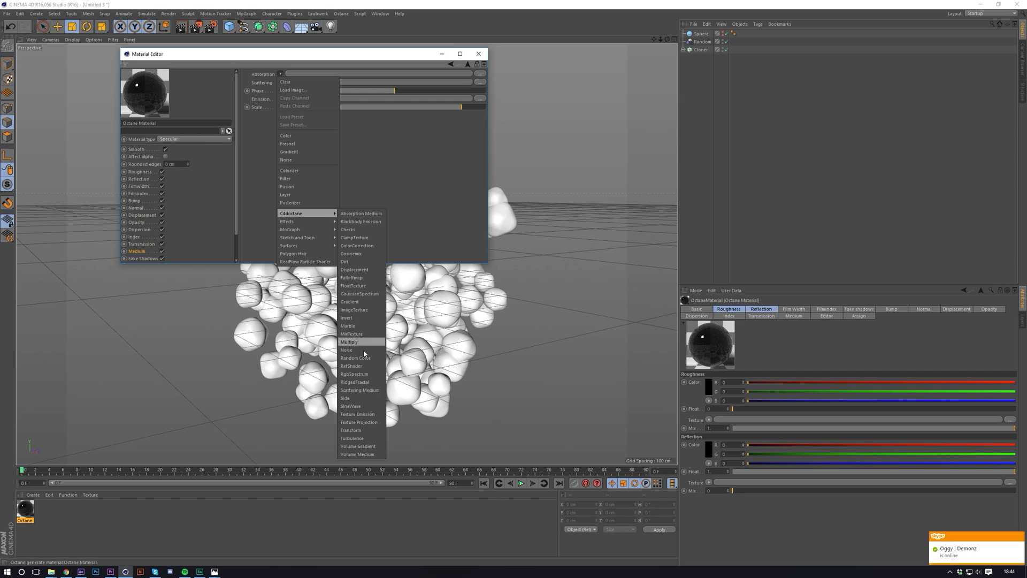
click(356, 285)
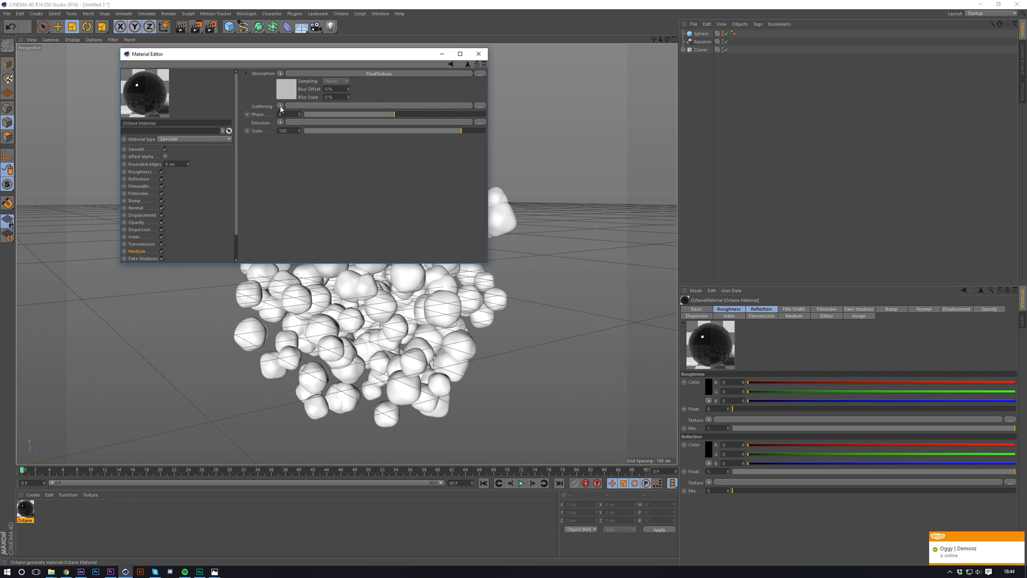
click(279, 106)
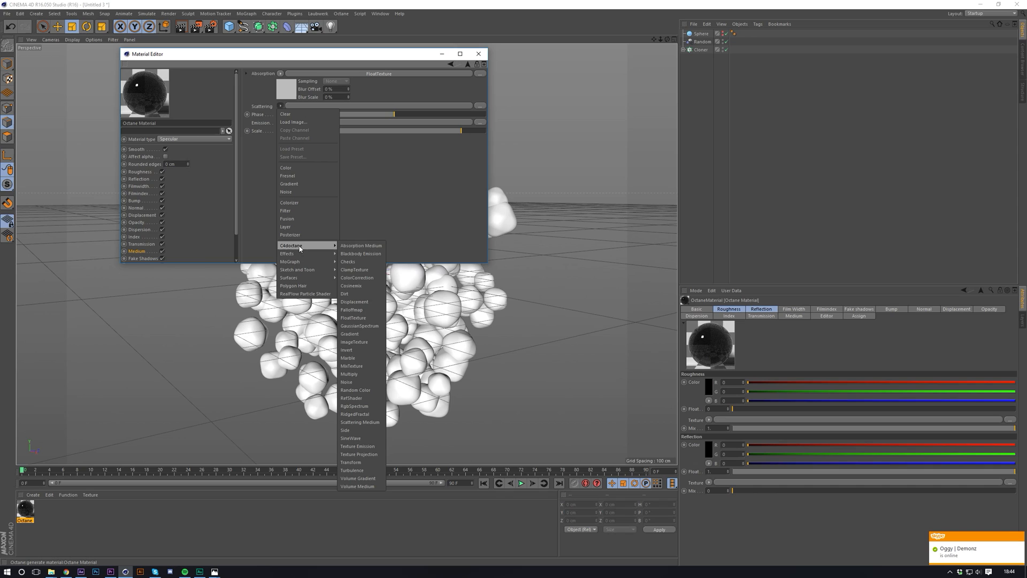
click(347, 382)
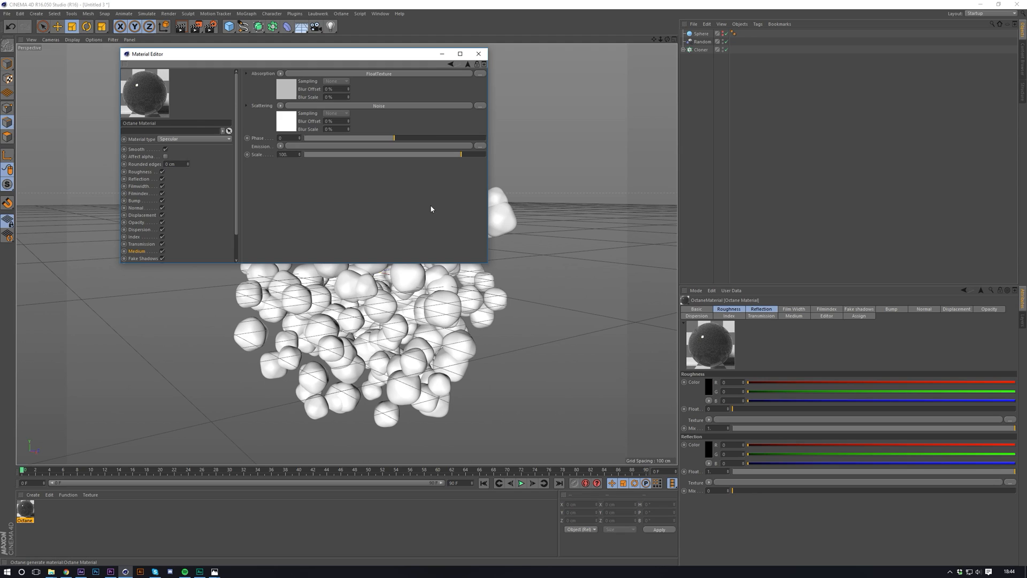
Assign a C4doctane RgbSpectrum texture to the Scattering Medium's Emission
click(280, 146)
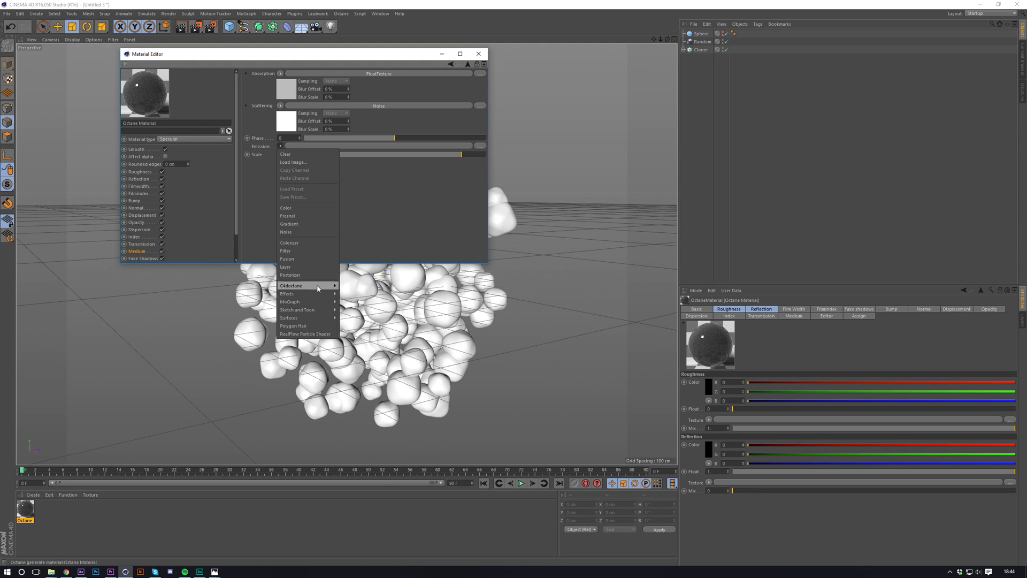
mouse_move(304, 286)
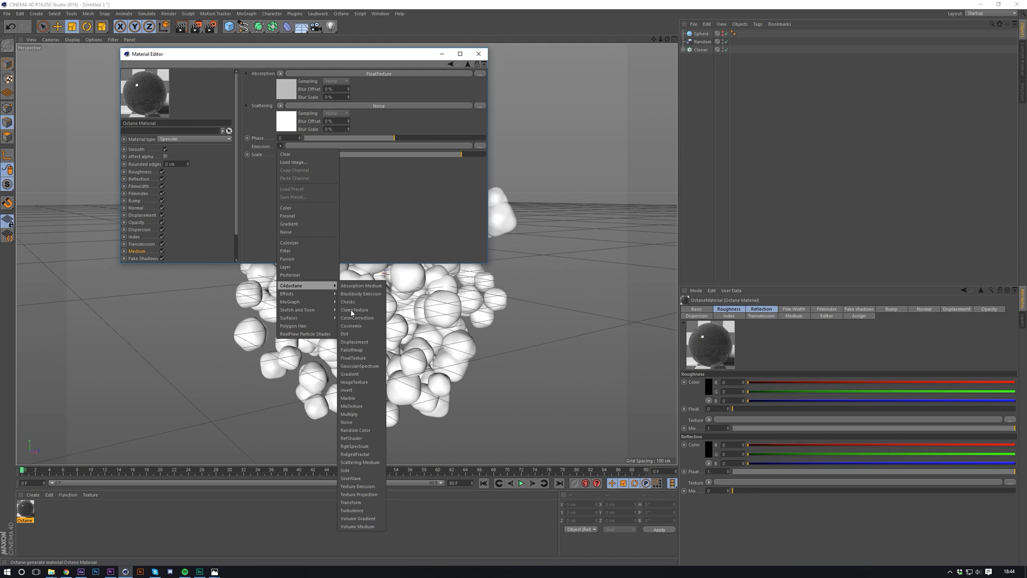
click(366, 445)
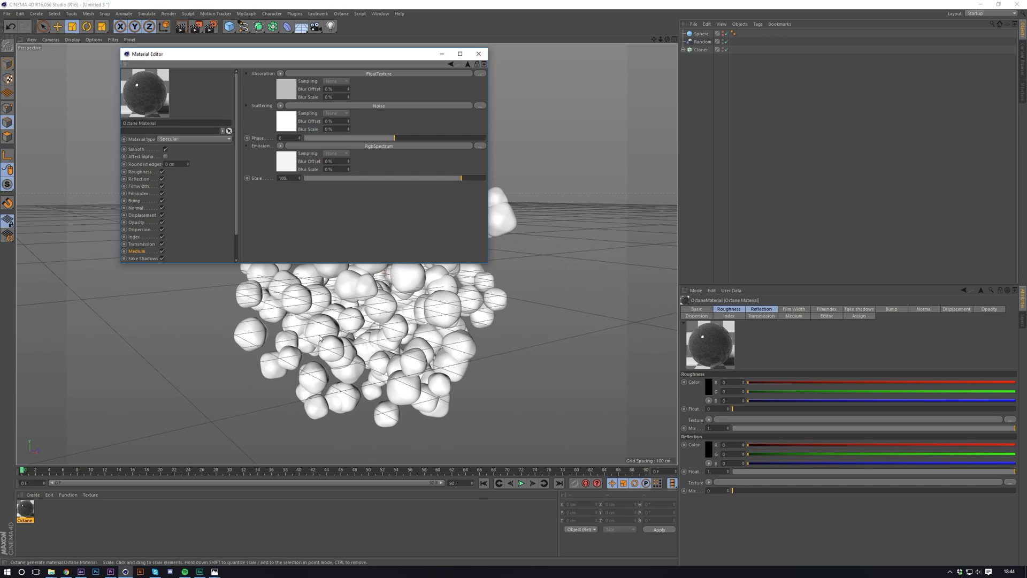
Lower the Scattering Medium's scale to about 5.9
click(293, 178)
drag(328, 176, 406, 185)
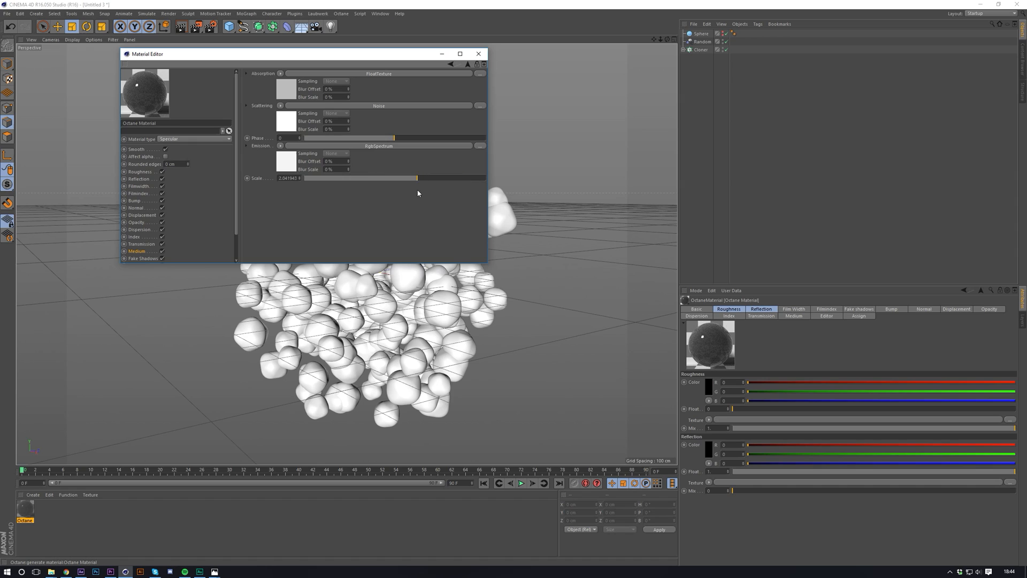
mouse_move(419, 182)
mouse_down()
mouse_move(364, 182)
mouse_move(450, 183)
mouse_move(429, 181)
mouse_up()
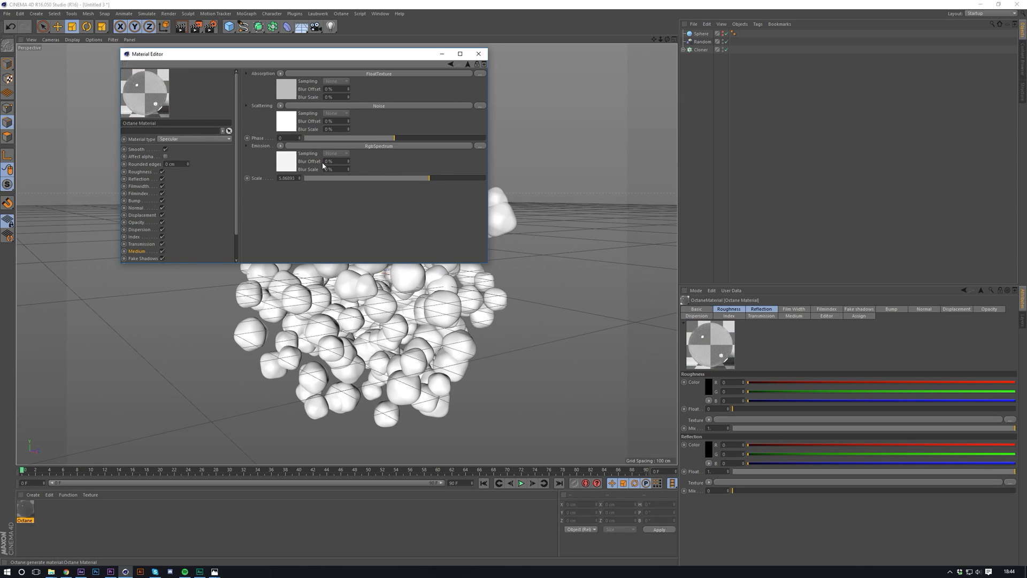
Set the Scattering channel's Noise to the Circular type with 2 octaves
click(292, 126)
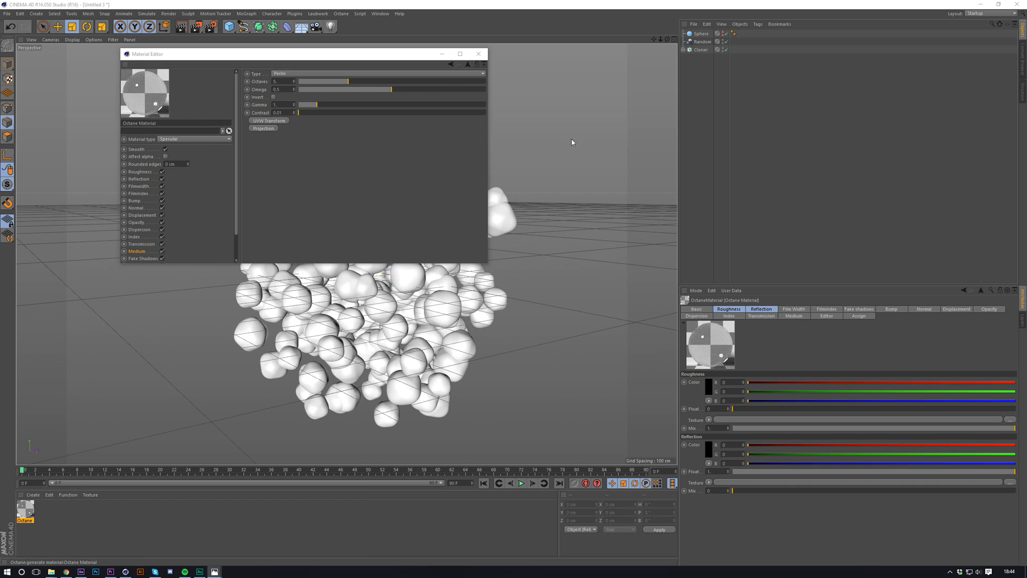
click(293, 74)
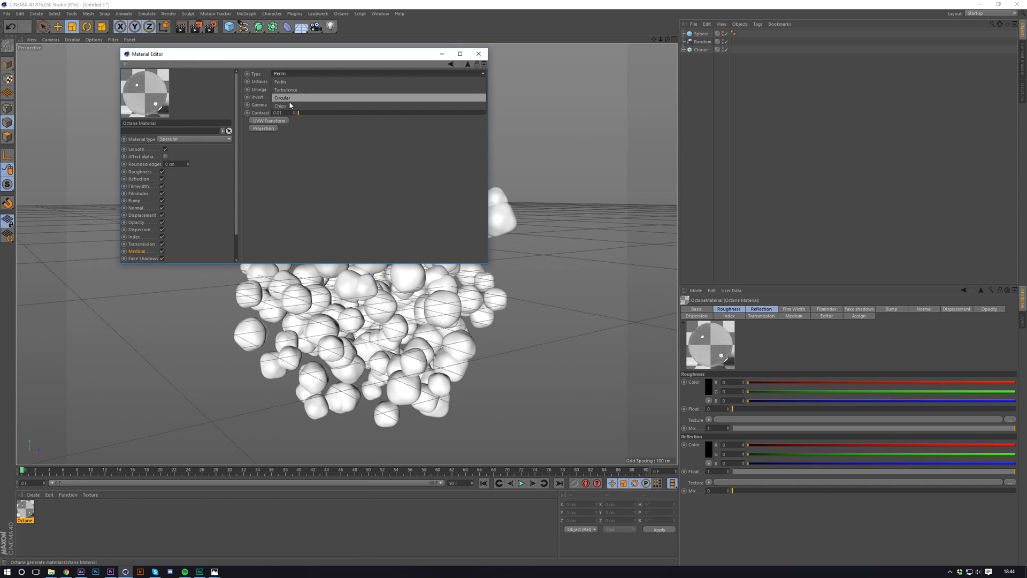
click(289, 99)
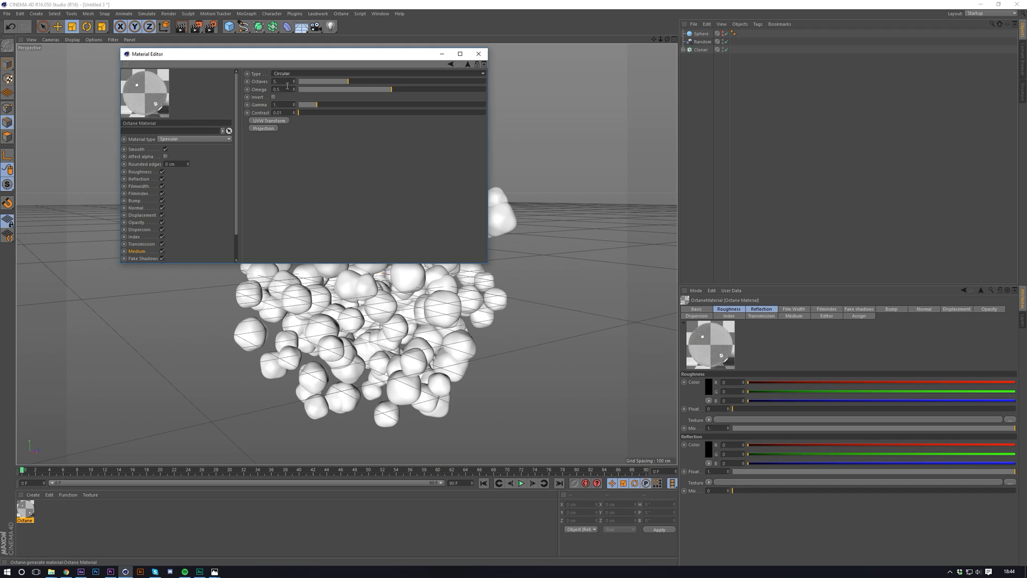
click(283, 82)
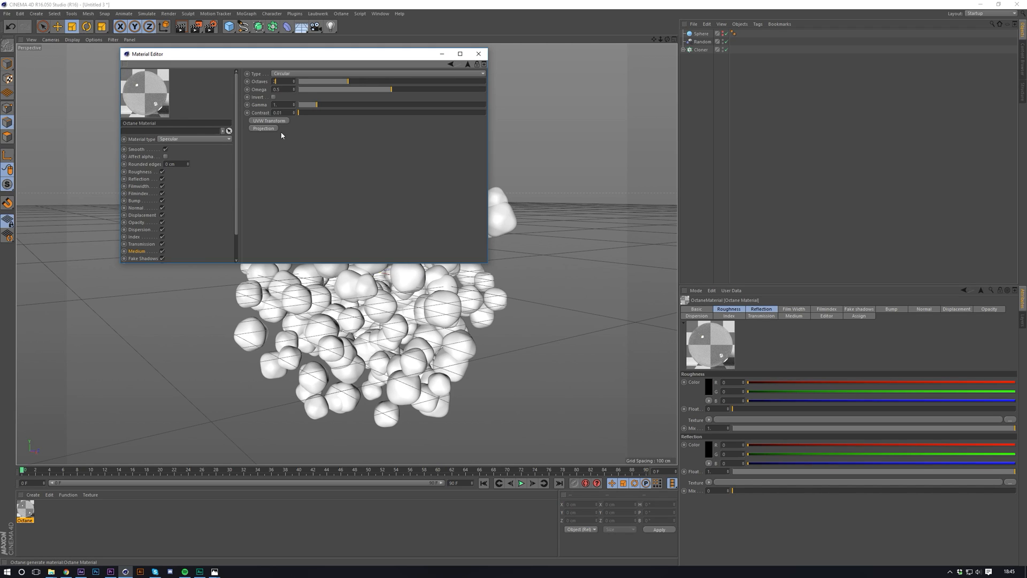
text(2)
key(Return)
Load a C4doctane Noise into the material's Bump channel and open its settings
click(134, 201)
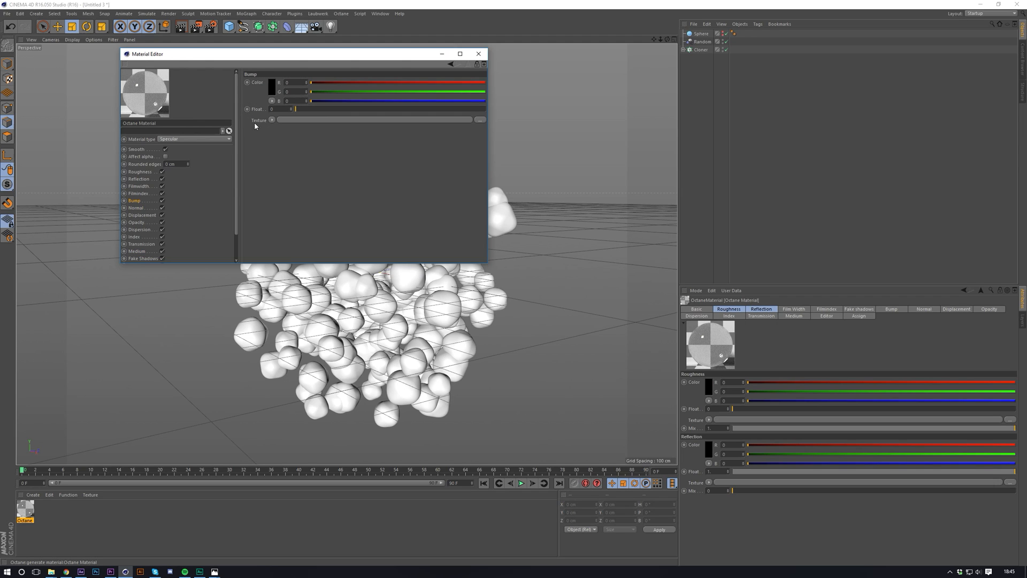
click(272, 120)
mouse_move(304, 276)
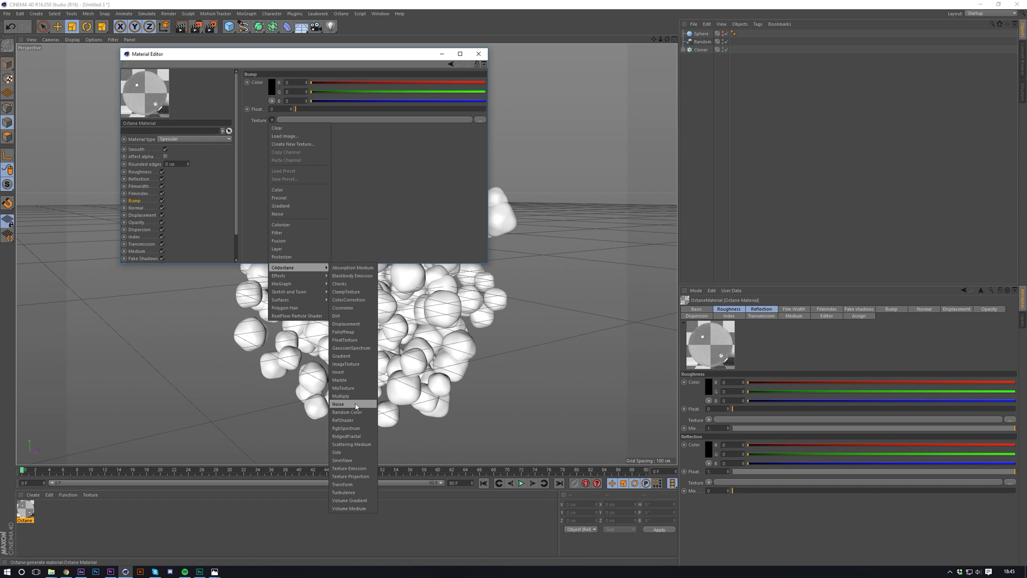
click(338, 404)
click(285, 137)
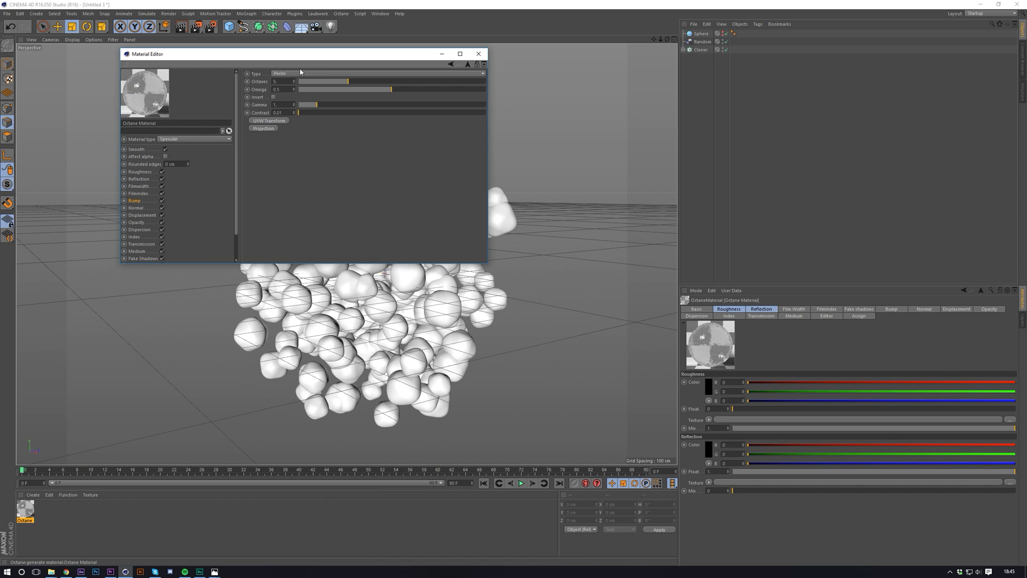
Set the bump Noise to the Circular type with 2 octaves
click(302, 73)
click(300, 89)
click(306, 74)
click(296, 98)
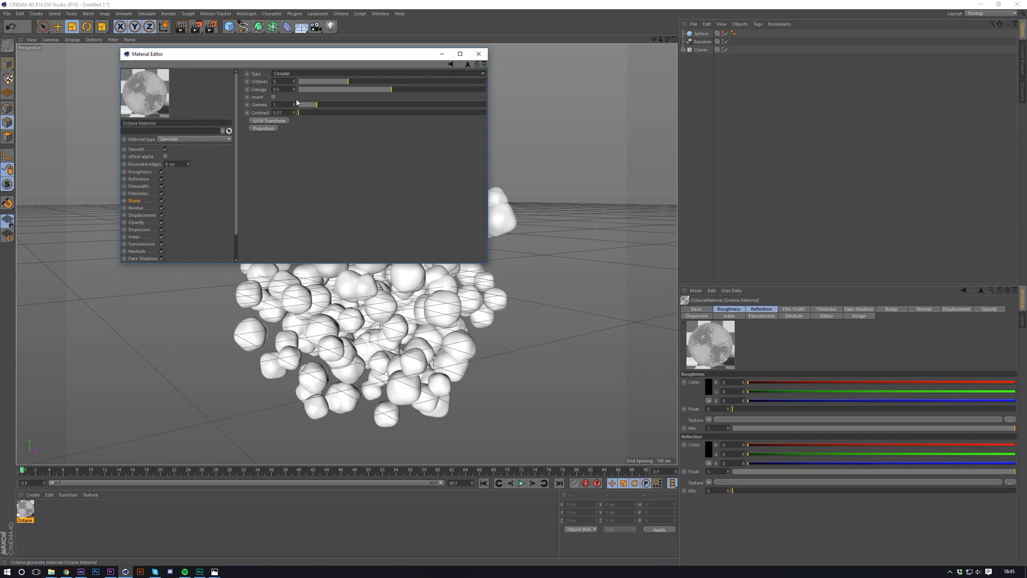
scroll(290, 82, down, 4)
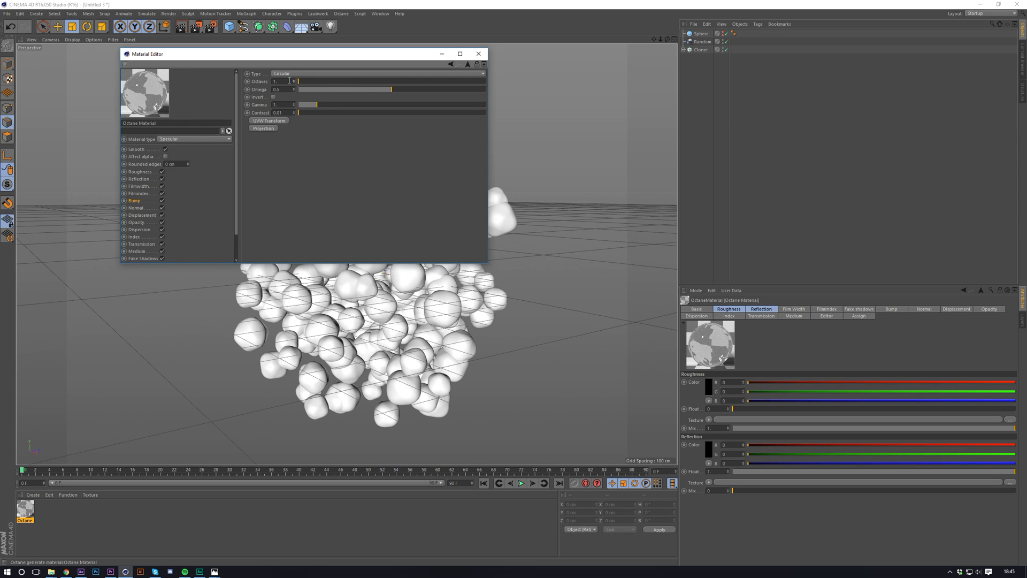
scroll(305, 81, up, 1)
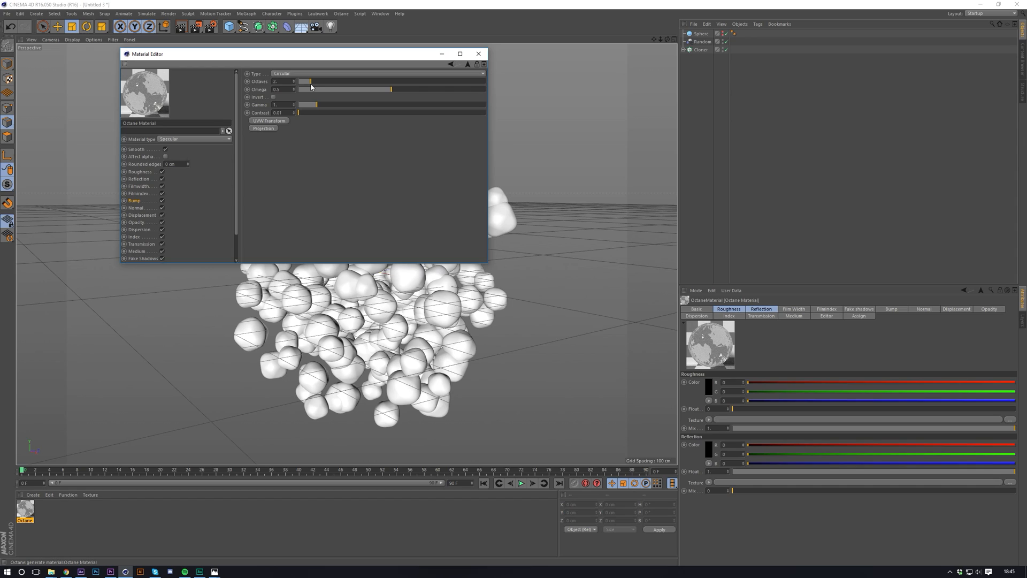
Adjust the bump Noise with omega about 0.09 and gamma about 0.53, and raise its contrast and octaves
mouse_move(333, 89)
mouse_down()
mouse_move(420, 89)
mouse_move(316, 91)
mouse_up()
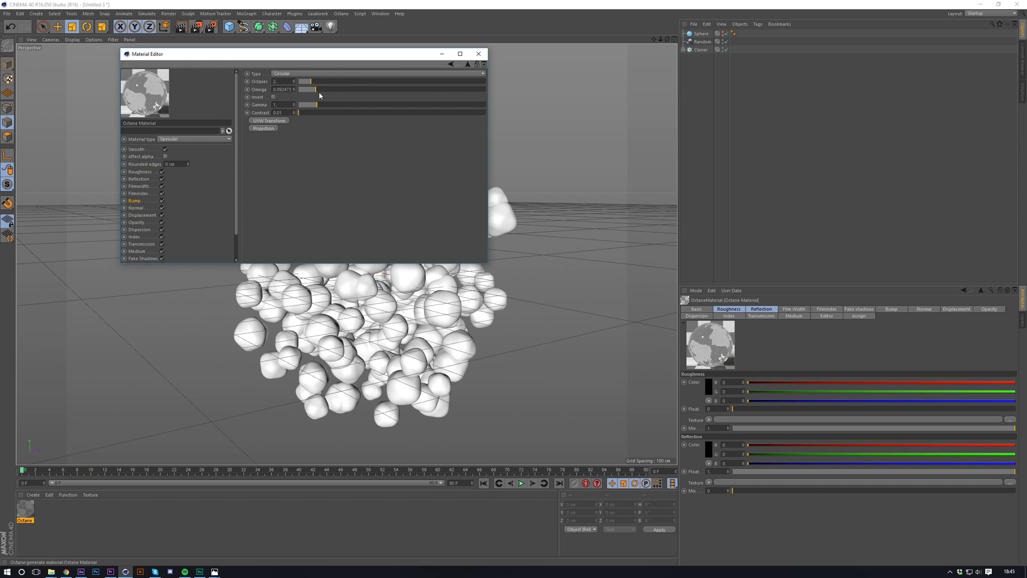
click(309, 104)
click(311, 113)
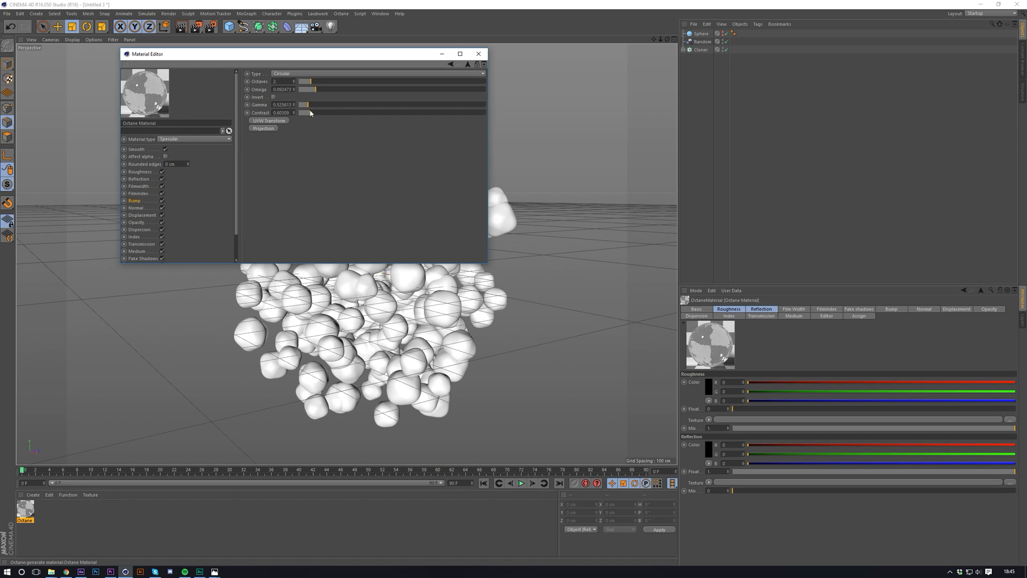
drag(311, 113, 351, 113)
click(332, 82)
Set the Scattering Medium's Emission RgbSpectrum color to a fully saturated, full-brightness purple
click(137, 251)
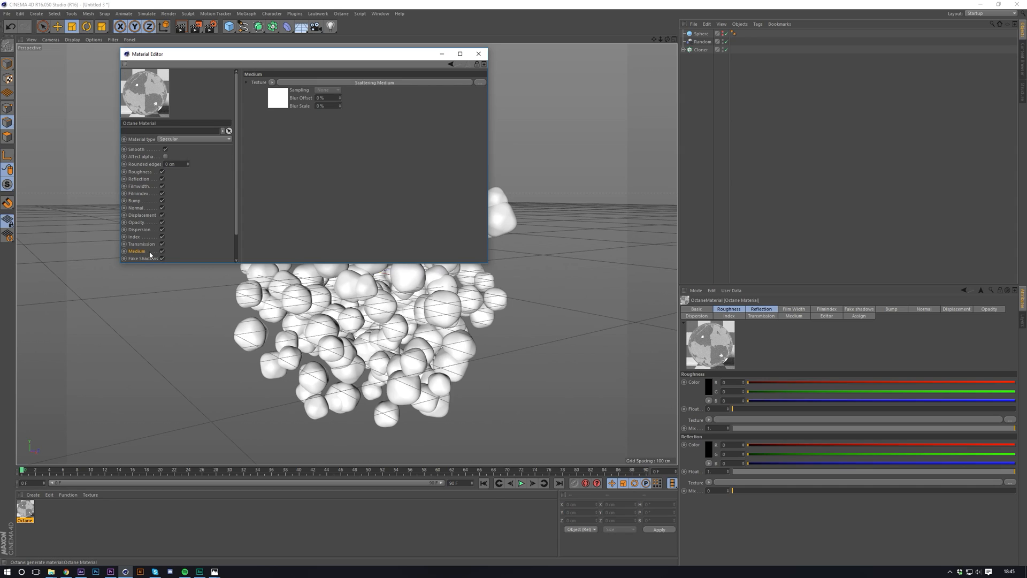
click(284, 101)
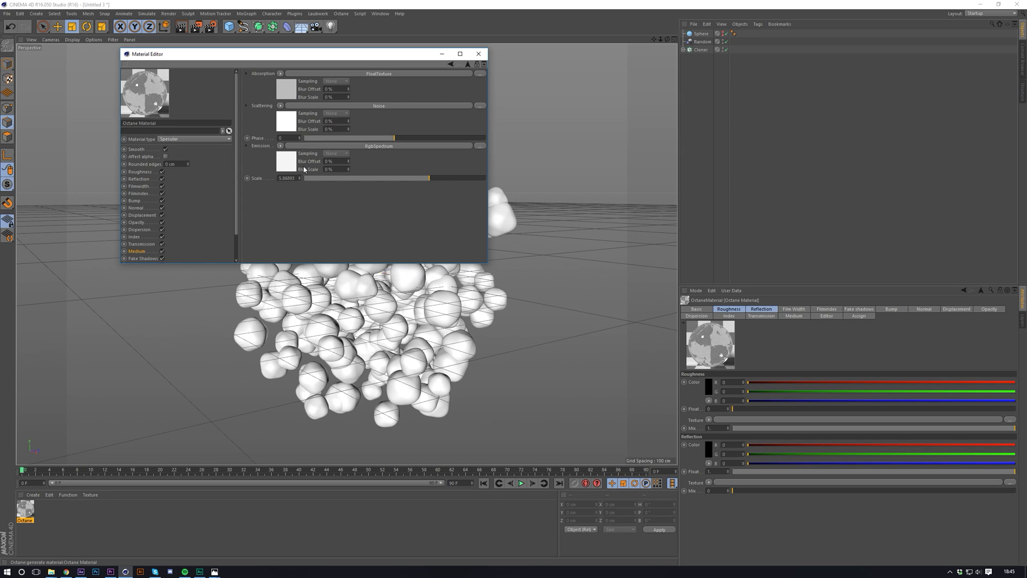
click(292, 159)
click(269, 83)
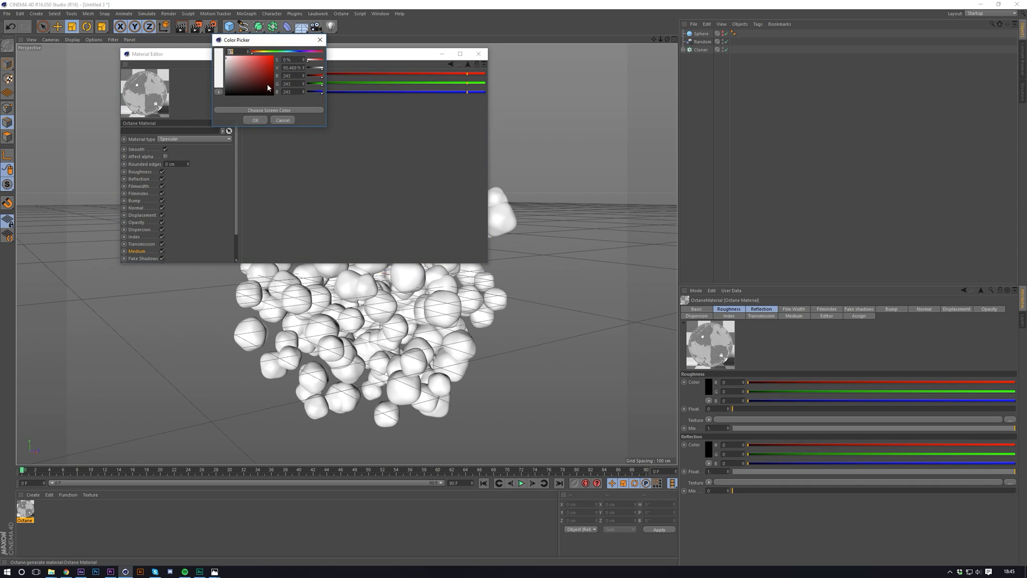
drag(272, 52, 304, 56)
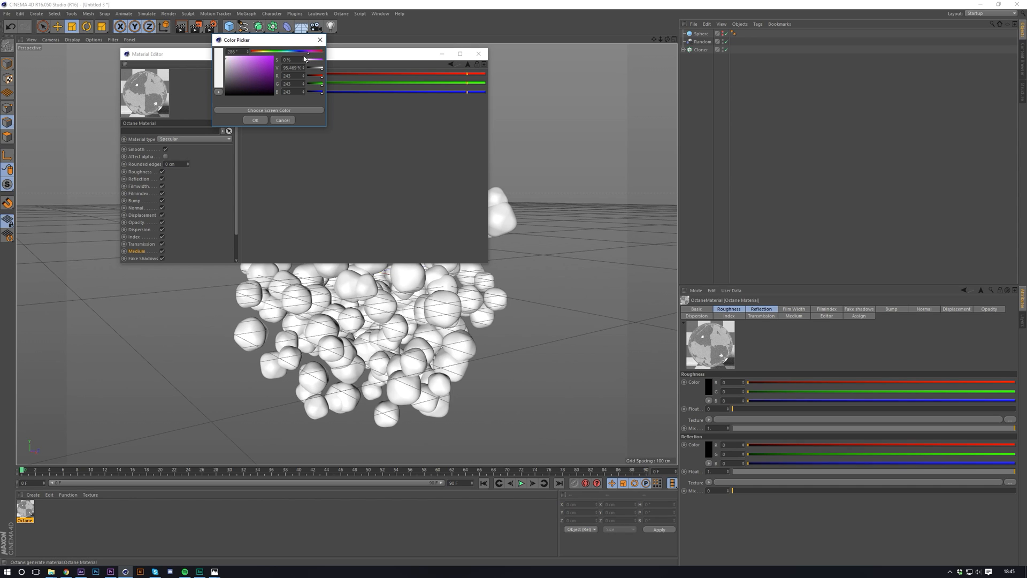
drag(244, 76, 272, 56)
click(255, 120)
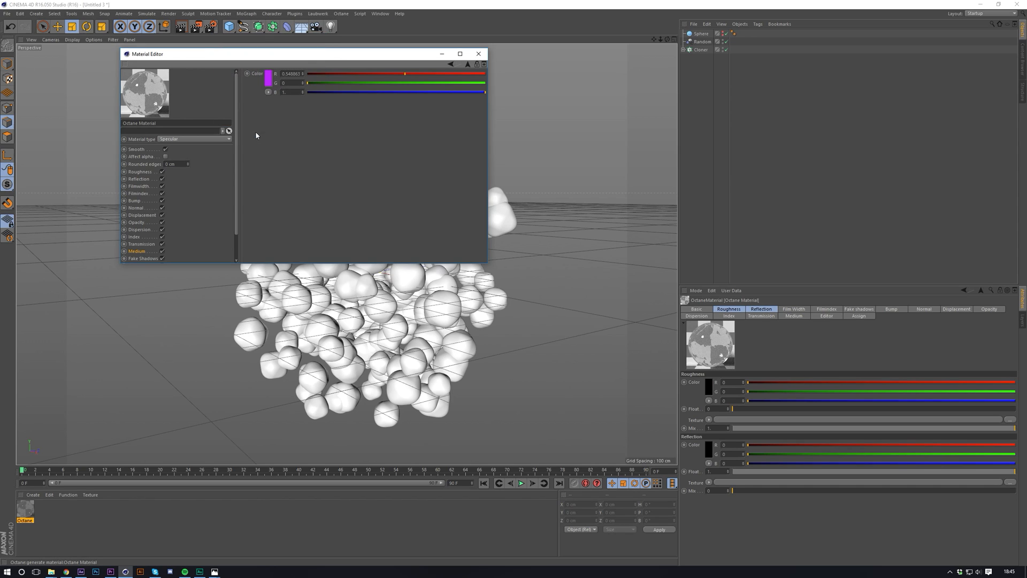
Shift the emission purple slightly toward blue, with red about 0.5, and return to the Scattering Medium settings
click(265, 80)
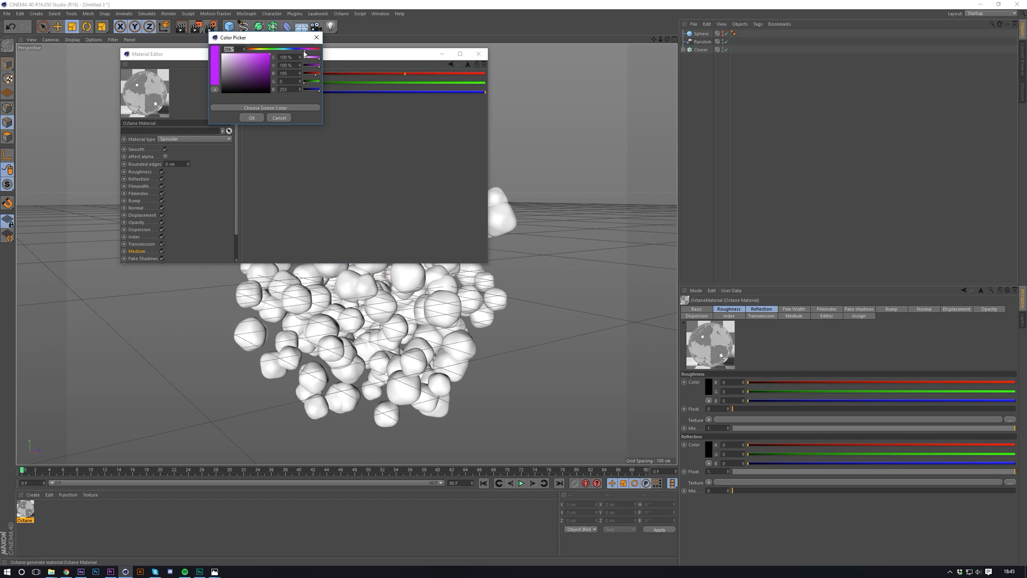
drag(308, 54, 304, 53)
click(255, 118)
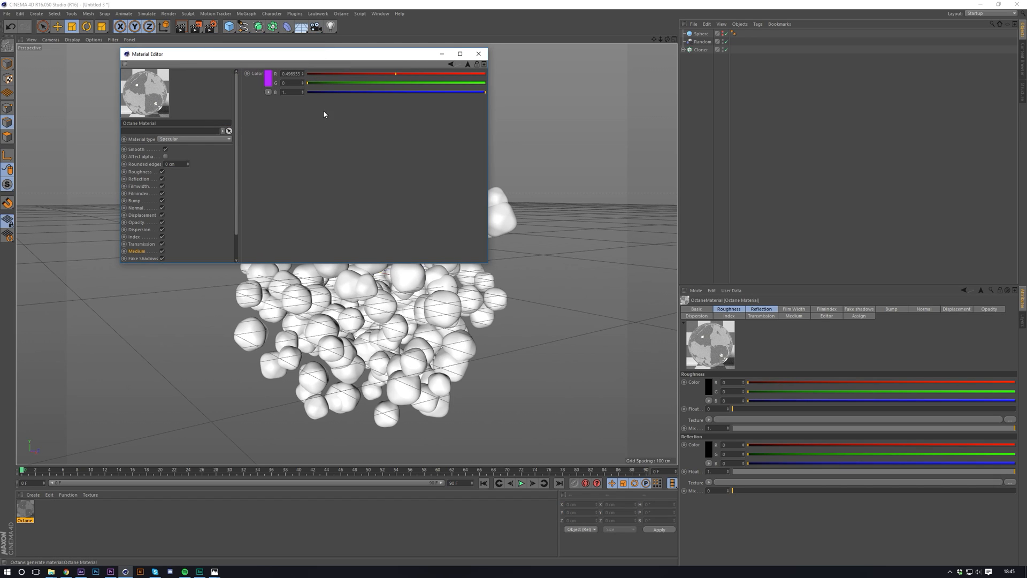
click(468, 65)
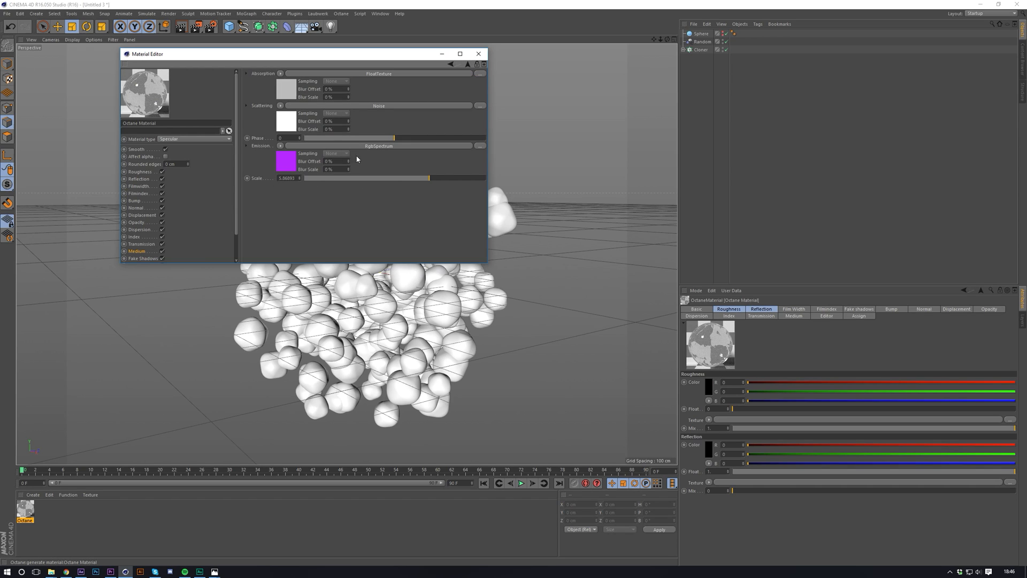
Raise the Scattering Medium's scale to about 12.28 and copy its Emission channel
drag(394, 178, 438, 178)
click(279, 146)
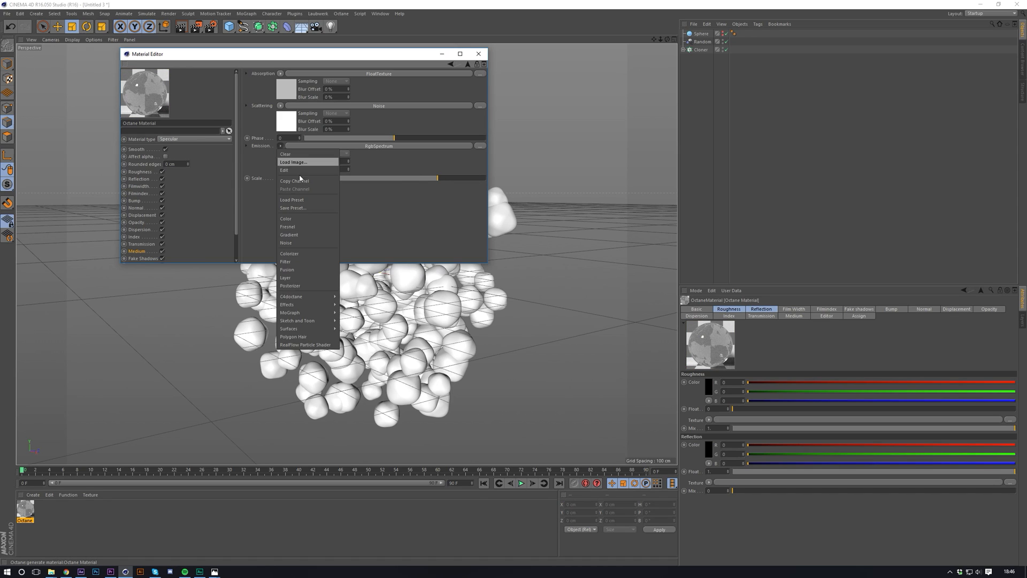
click(305, 182)
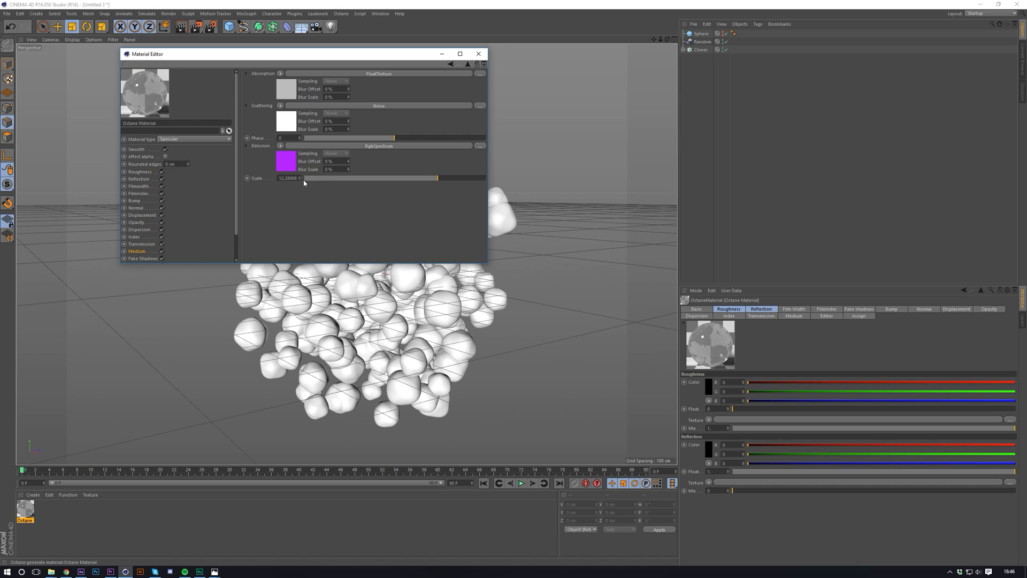
Set the float value of the Absorption FloatTexture to 0.5
click(287, 93)
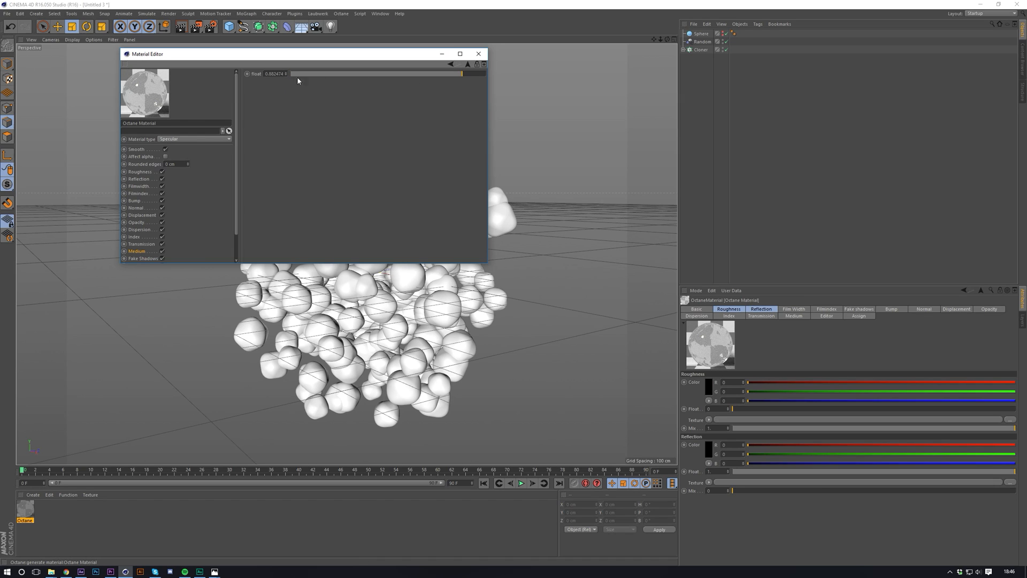
click(278, 75)
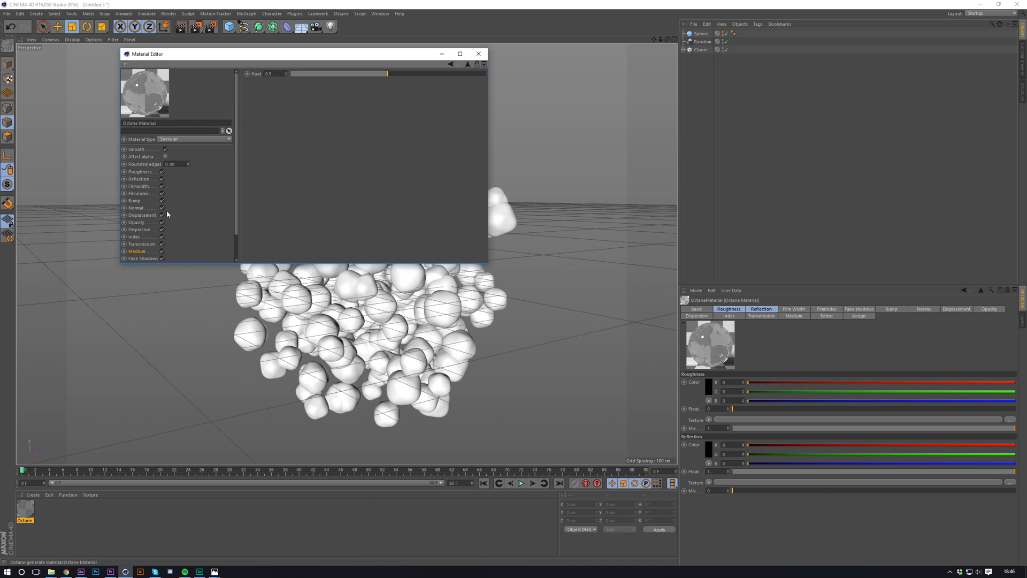
Paste the copied purple RgbSpectrum texture into the material's Transmission channel
click(144, 245)
click(271, 87)
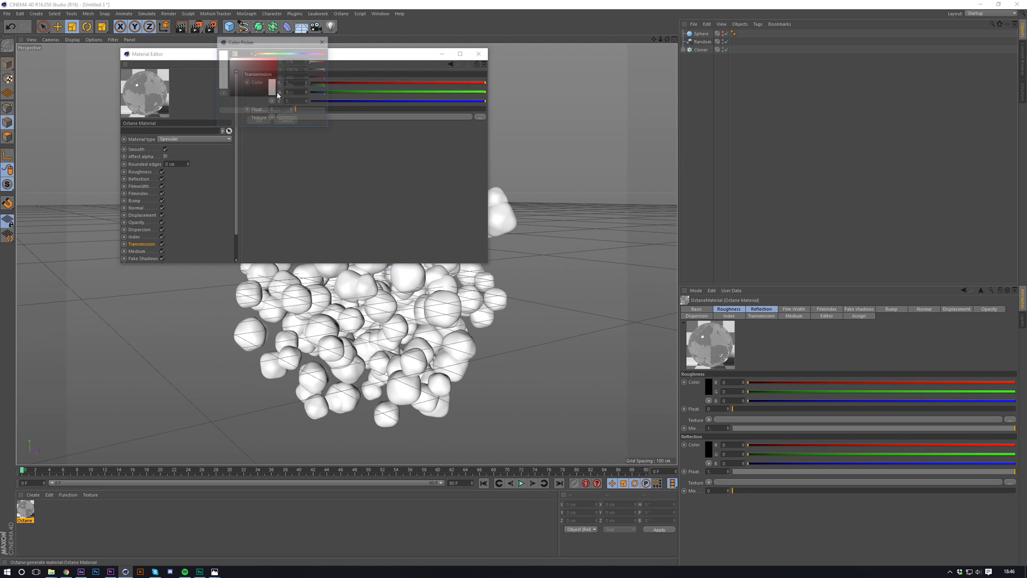
click(287, 122)
click(273, 117)
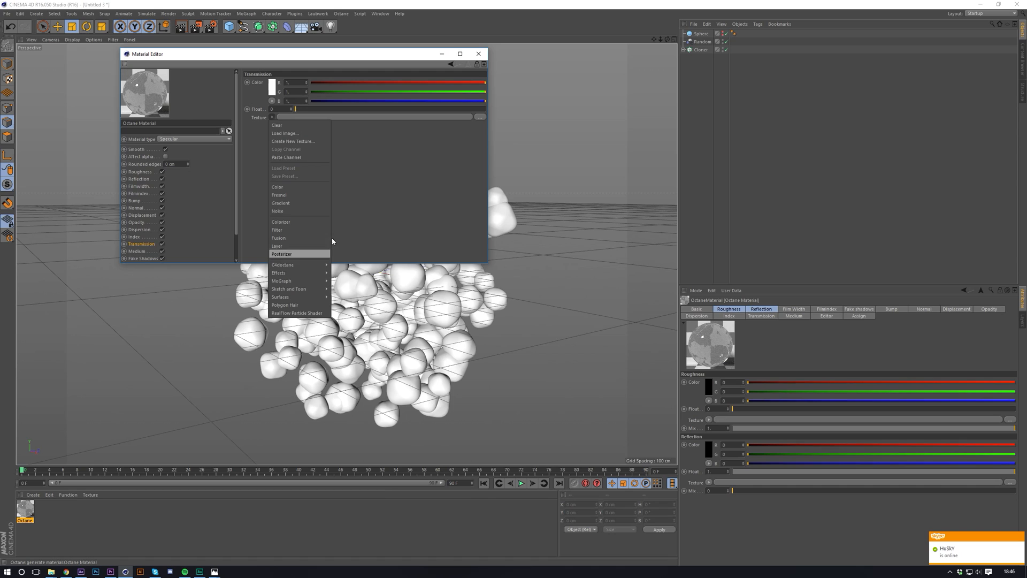
click(286, 157)
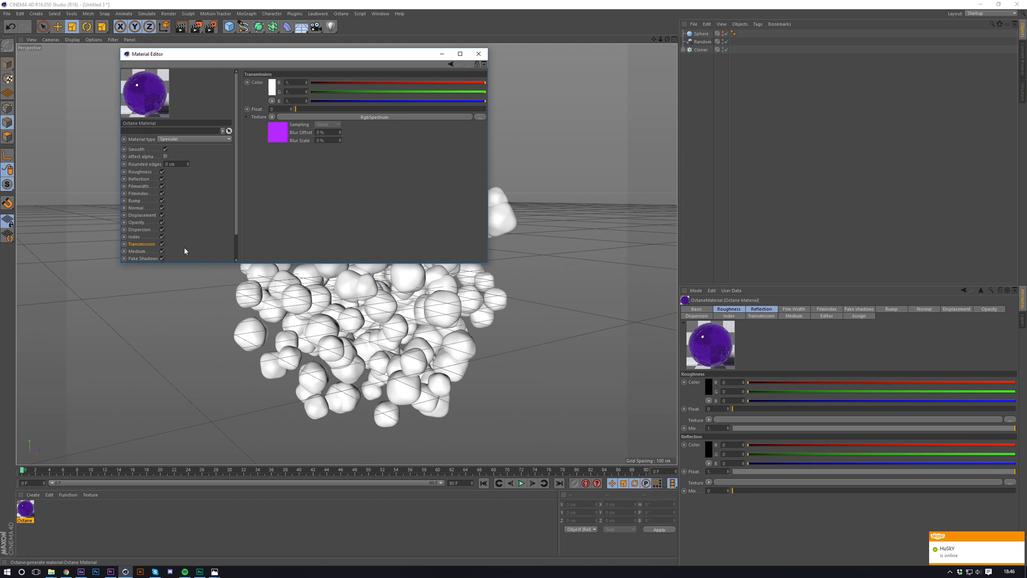
Apply the Octane material to the Cloner and set its texture projection to Cubic
click(137, 251)
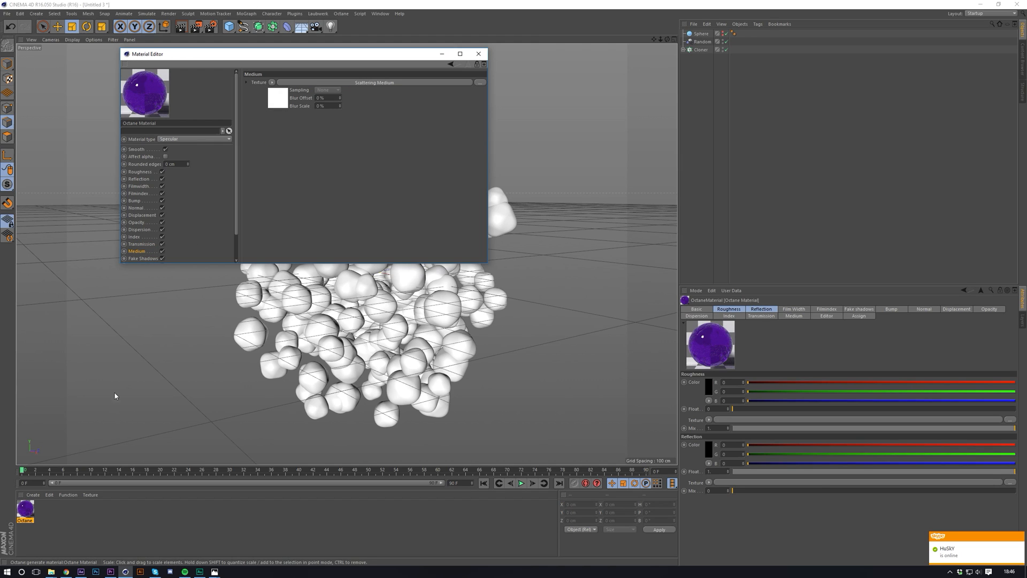
drag(25, 508, 701, 49)
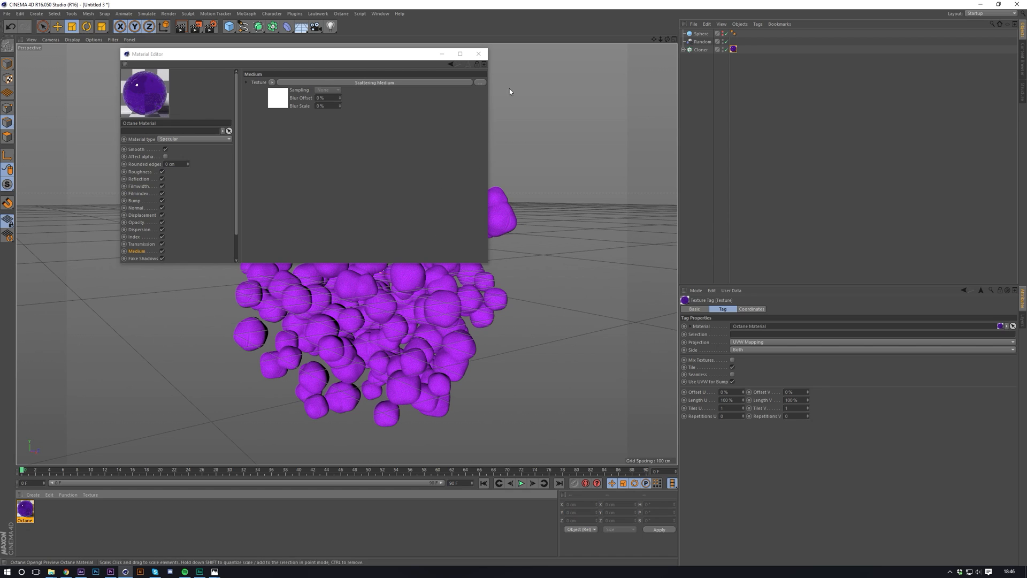
scroll(395, 318, up, 5)
scroll(395, 317, up, 3)
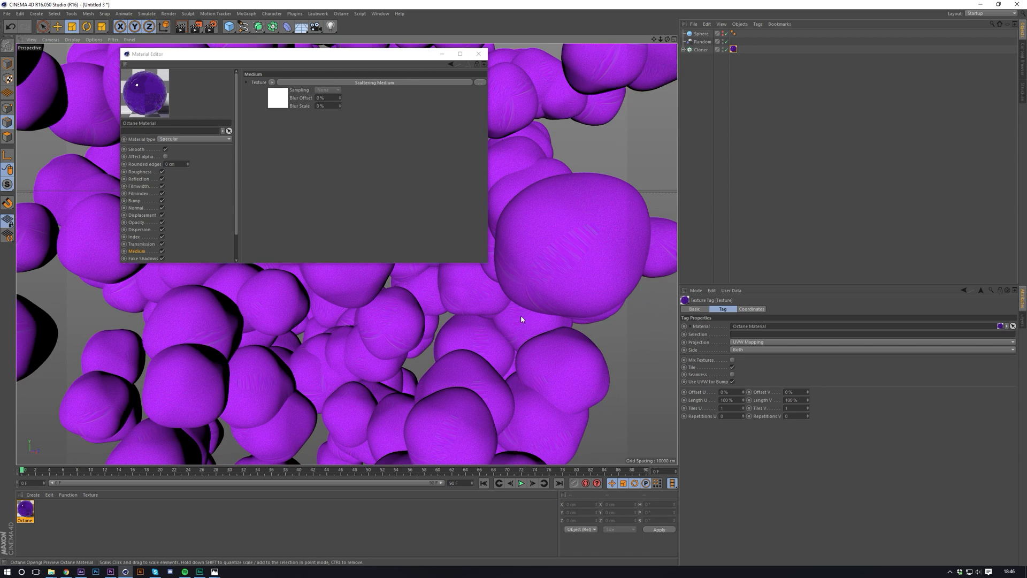
scroll(521, 315, up, 3)
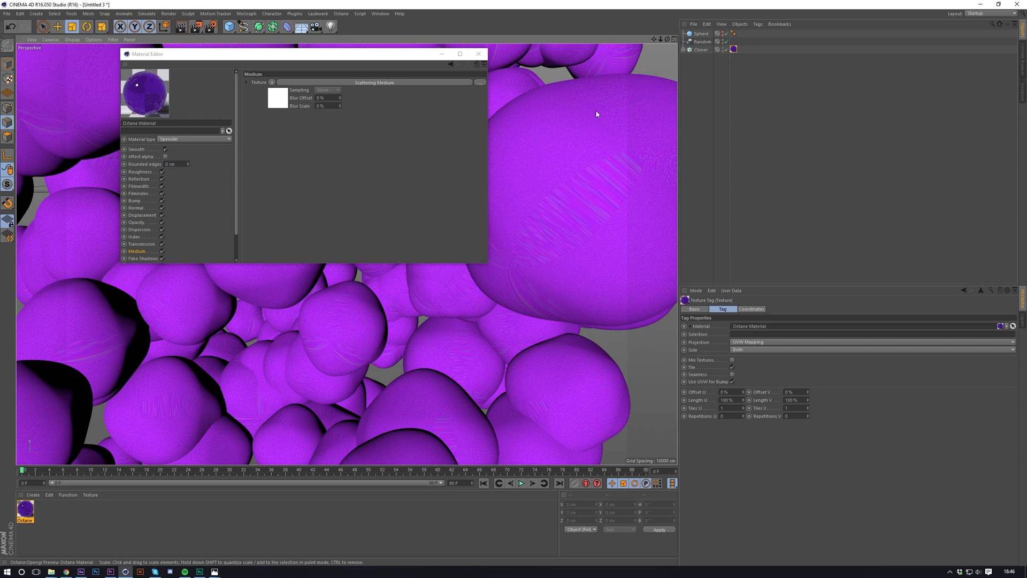
drag(653, 39, 581, 69)
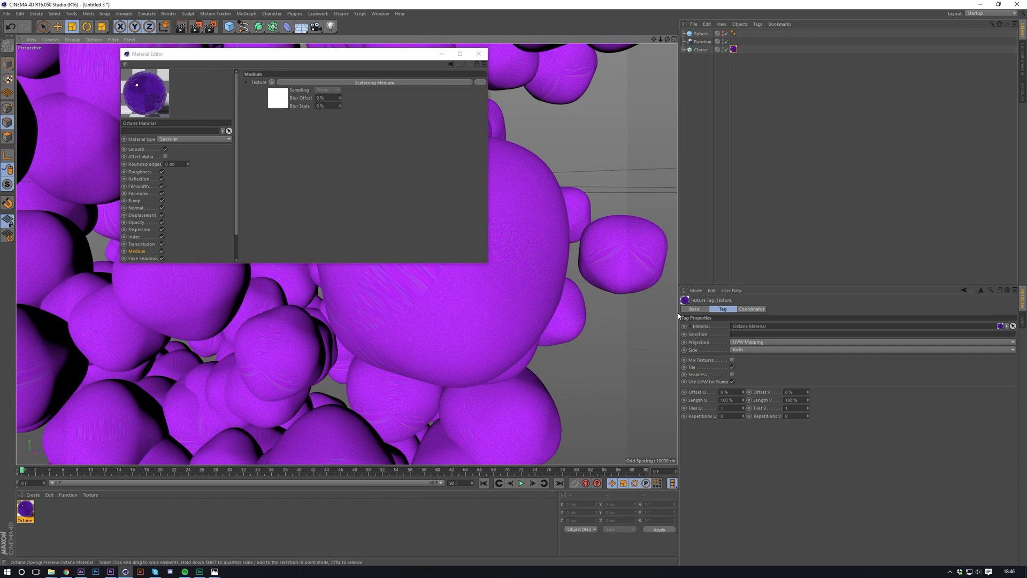
click(743, 343)
click(738, 374)
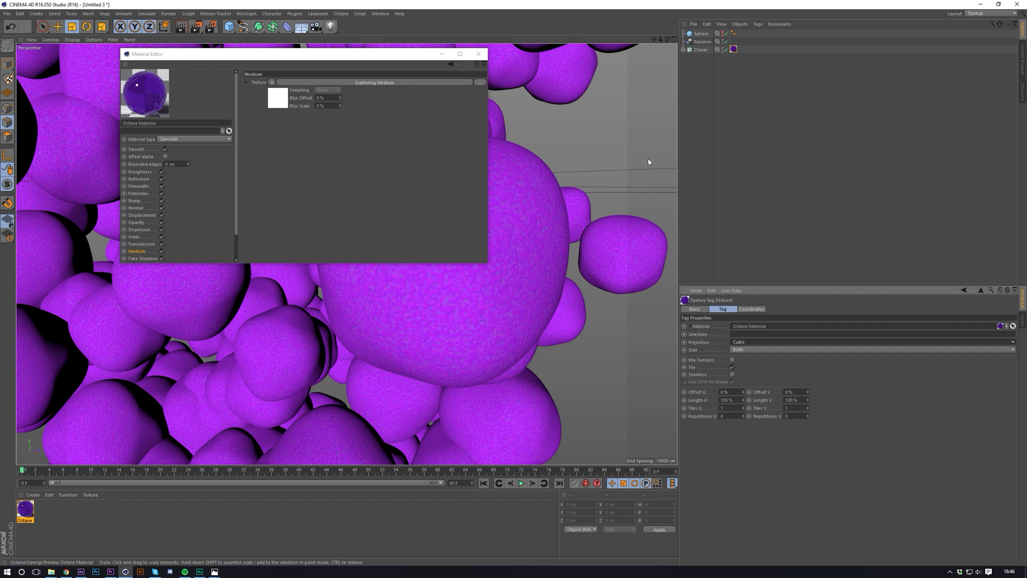
drag(660, 39, 512, 35)
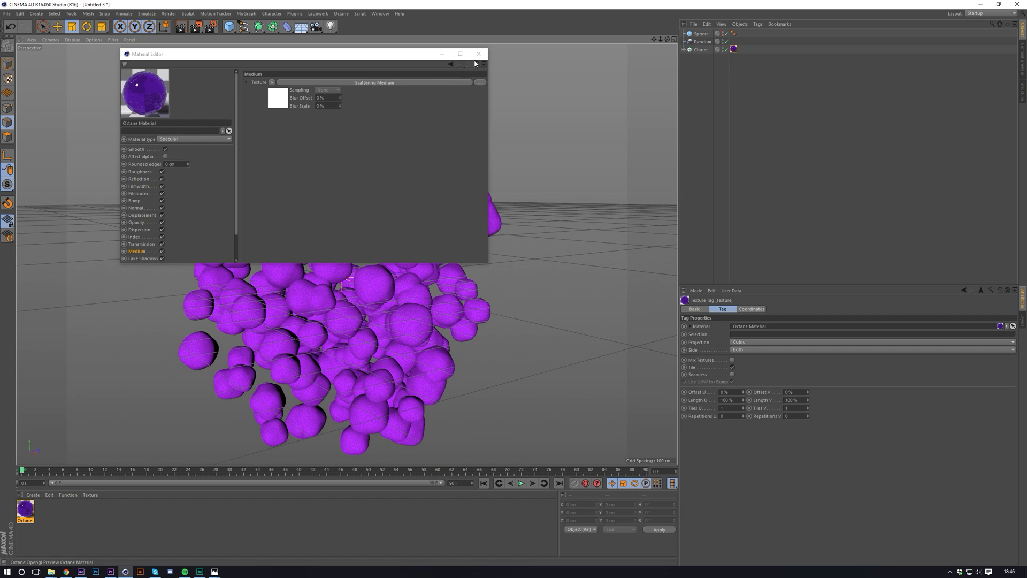
Close the material editor and open the Octane Live Viewer
click(479, 54)
click(336, 17)
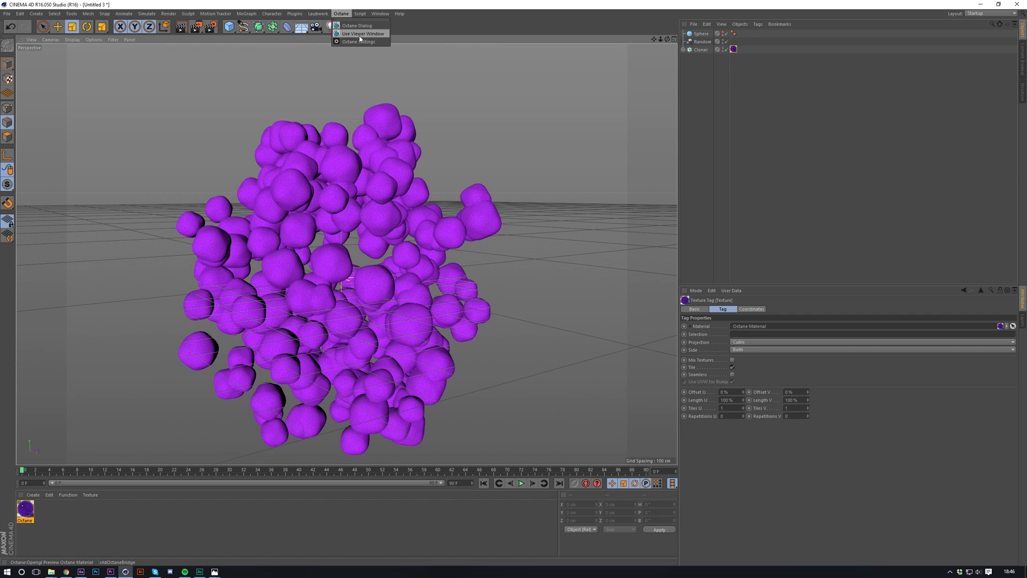
click(356, 25)
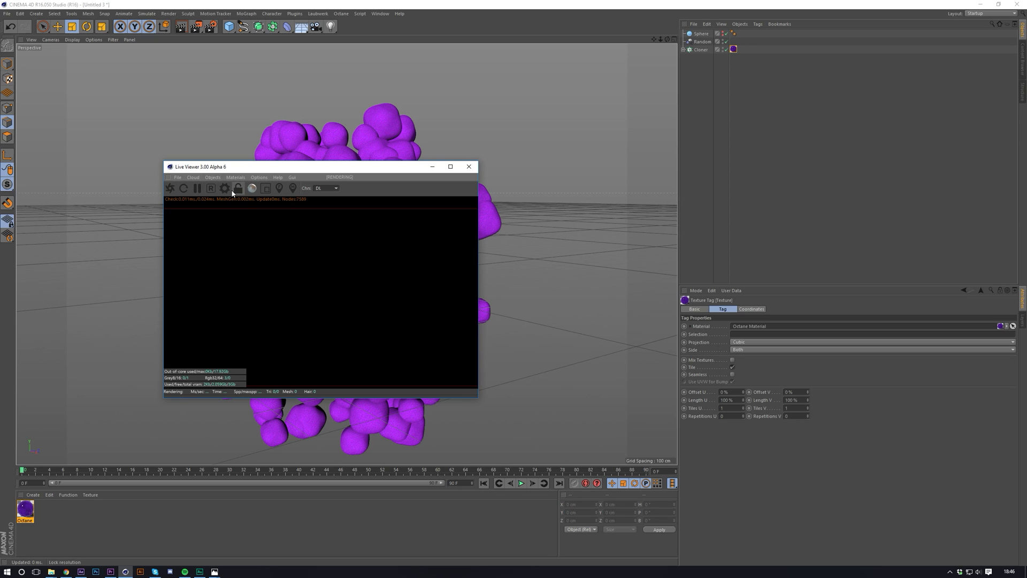
Switch the Octane render kernel to Pathtracing with max samples of 2048 and close the settings
click(225, 188)
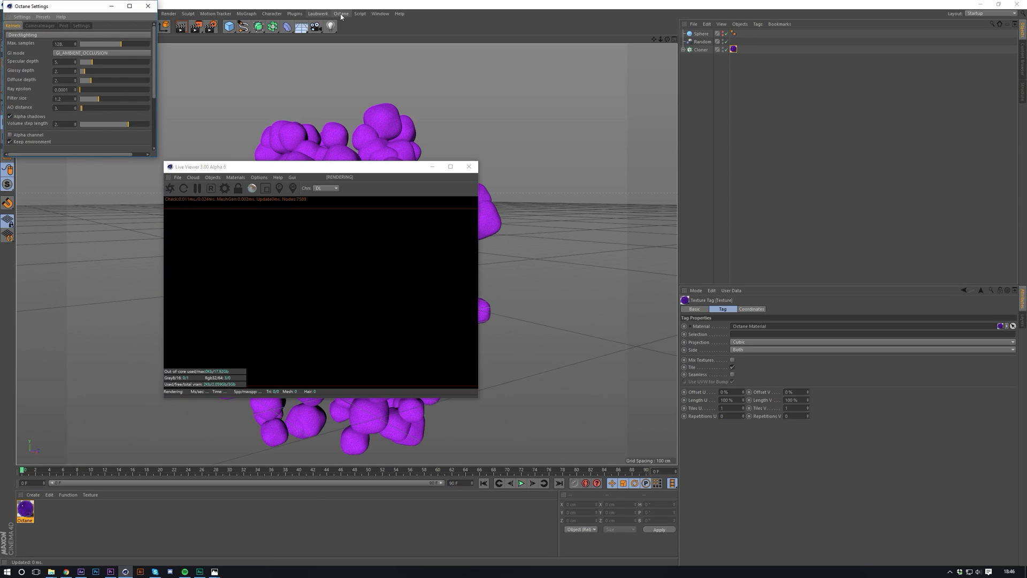
click(81, 25)
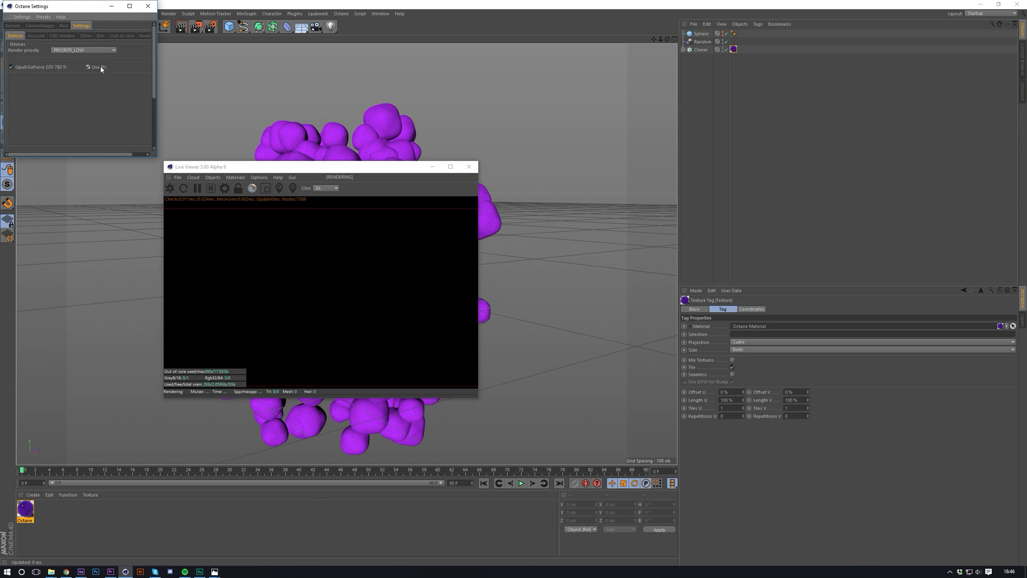
drag(85, 16, 134, 64)
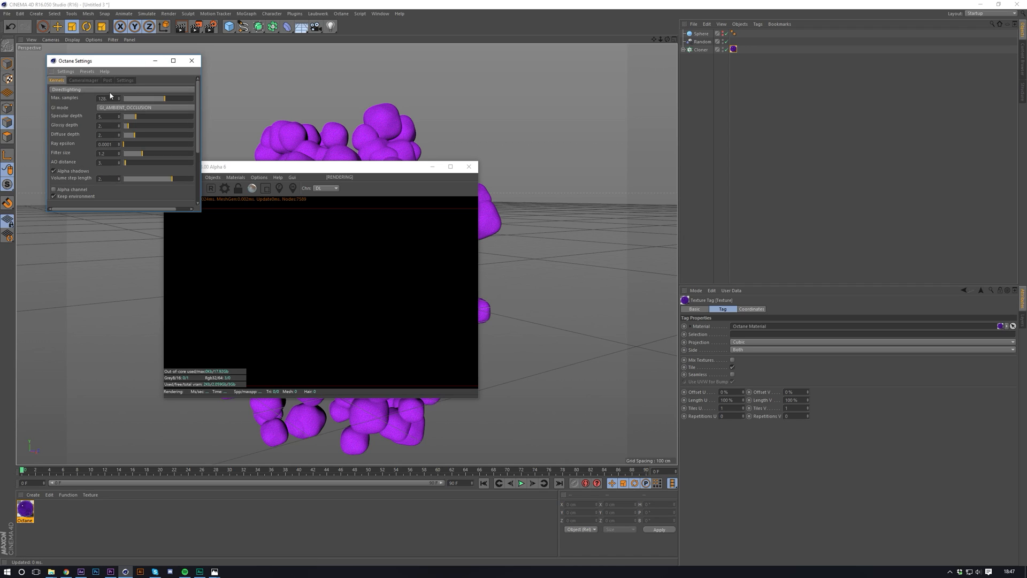
click(113, 89)
click(100, 113)
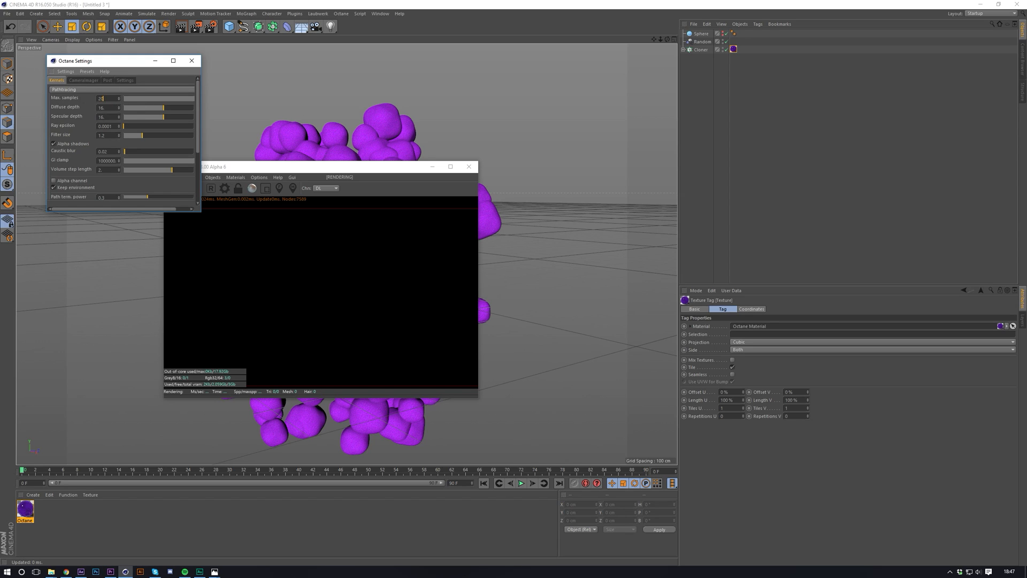
click(109, 99)
drag(200, 211, 316, 270)
click(307, 60)
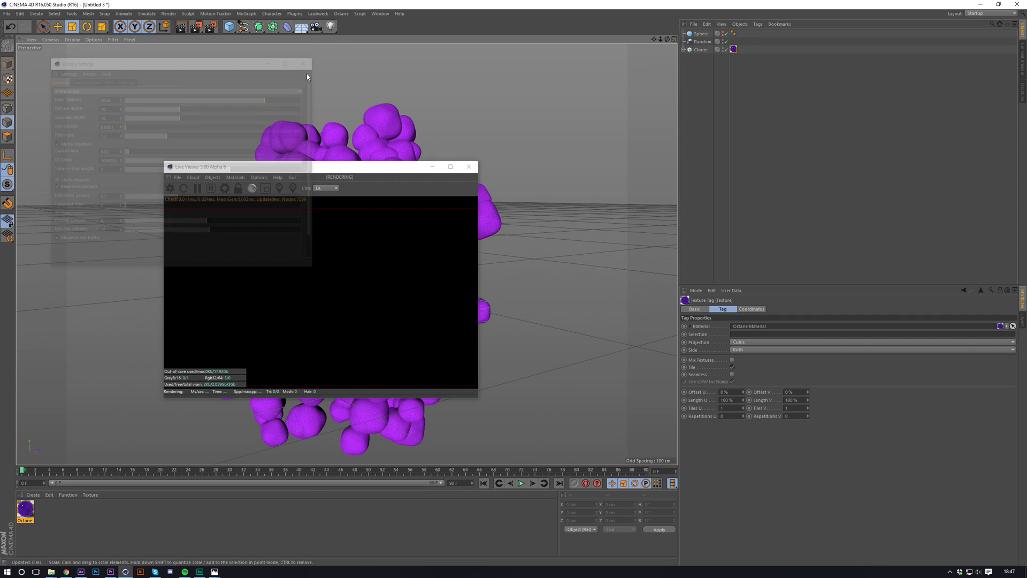
Start the live render, dock the Live Viewer in a tall area beside the managers, and resize the viewport and manager areas around it
click(170, 189)
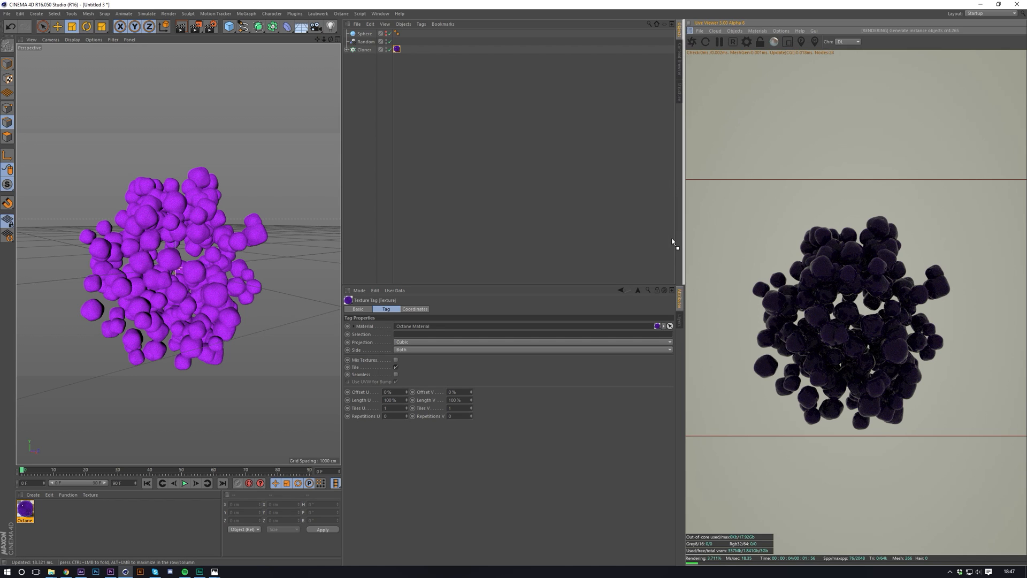
drag(620, 292, 620, 293)
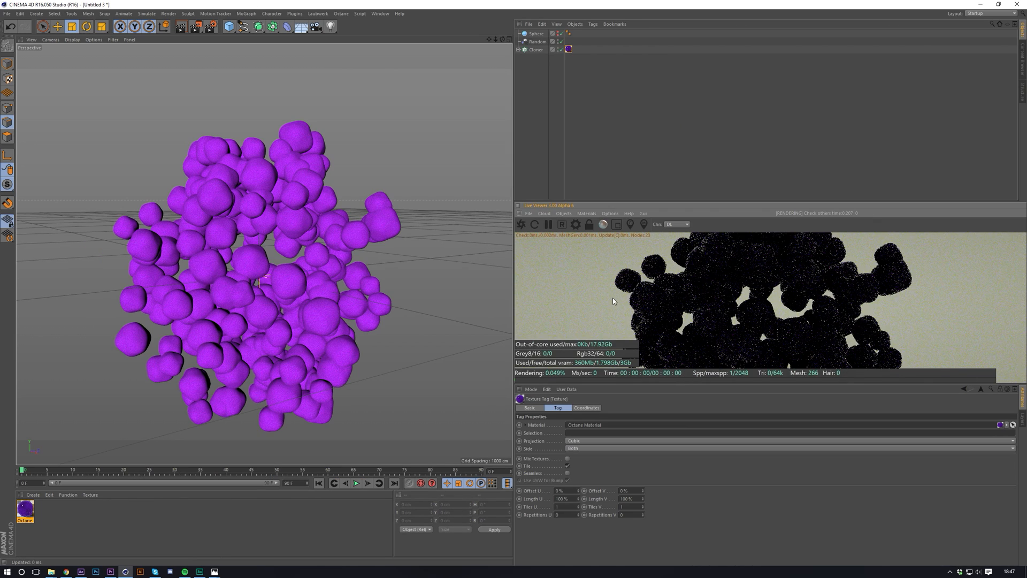
drag(518, 217, 1024, 215)
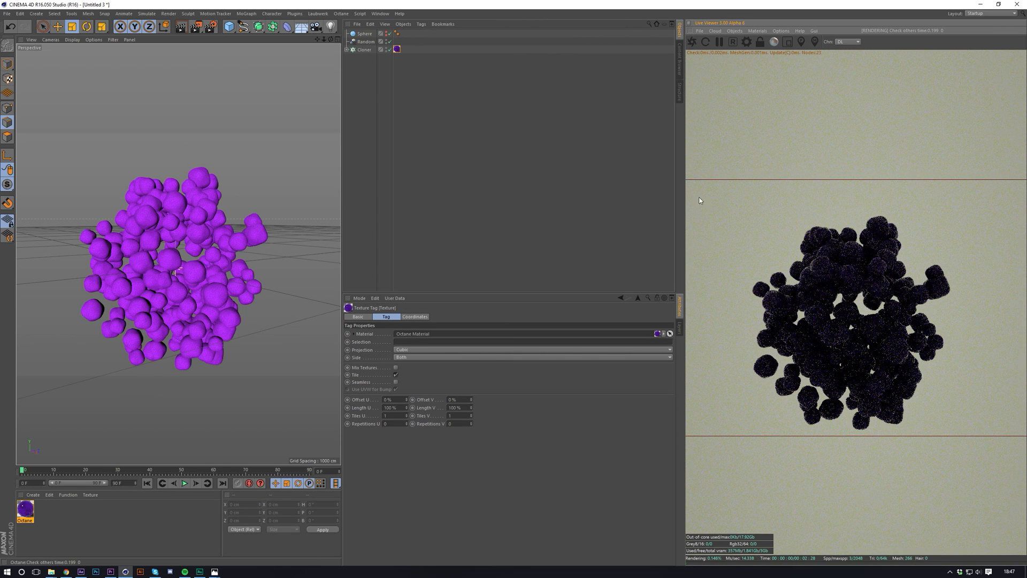
mouse_move(687, 192)
mouse_down()
mouse_move(703, 192)
mouse_move(694, 191)
mouse_up()
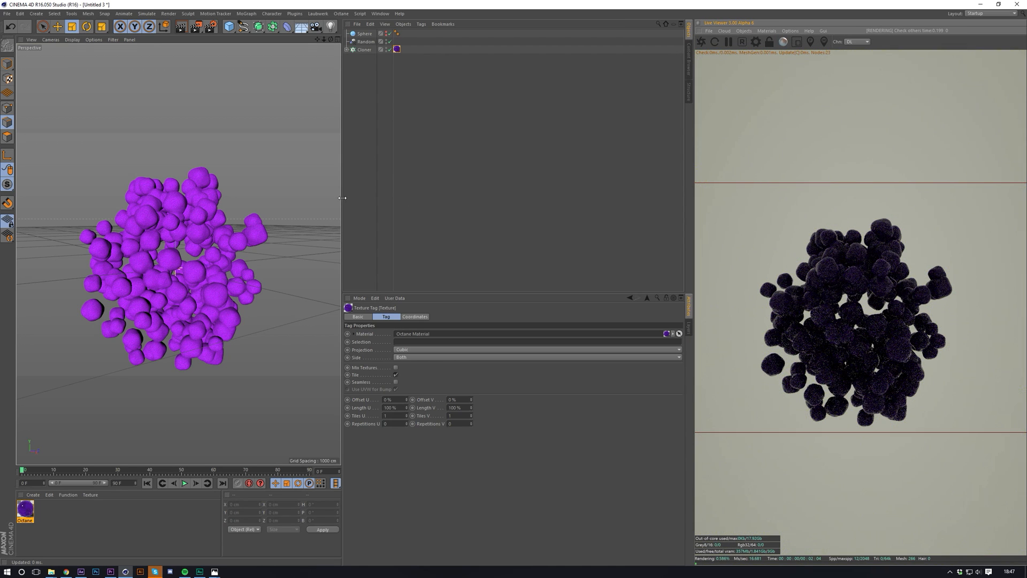
drag(342, 198, 503, 194)
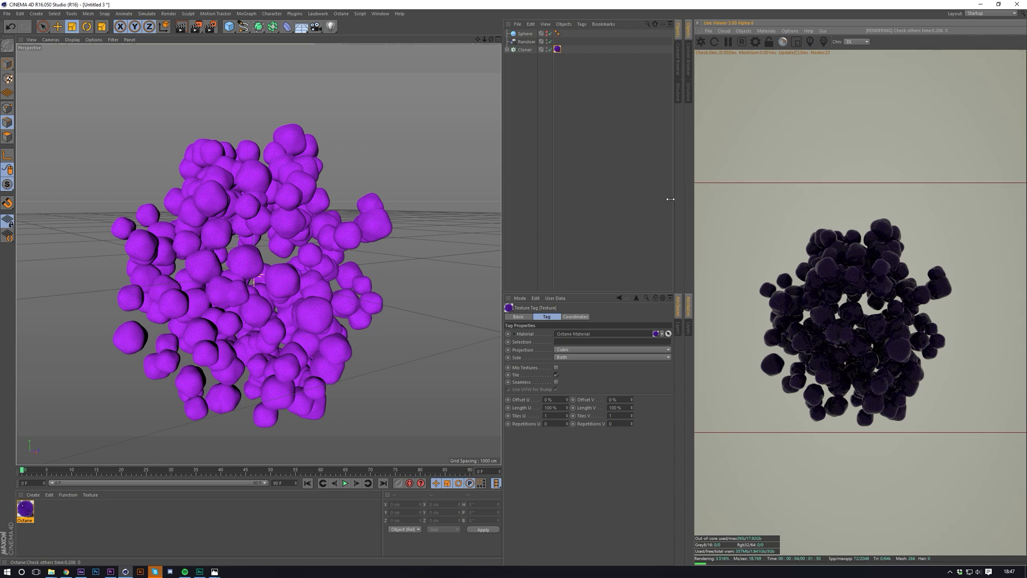
drag(691, 199, 465, 199)
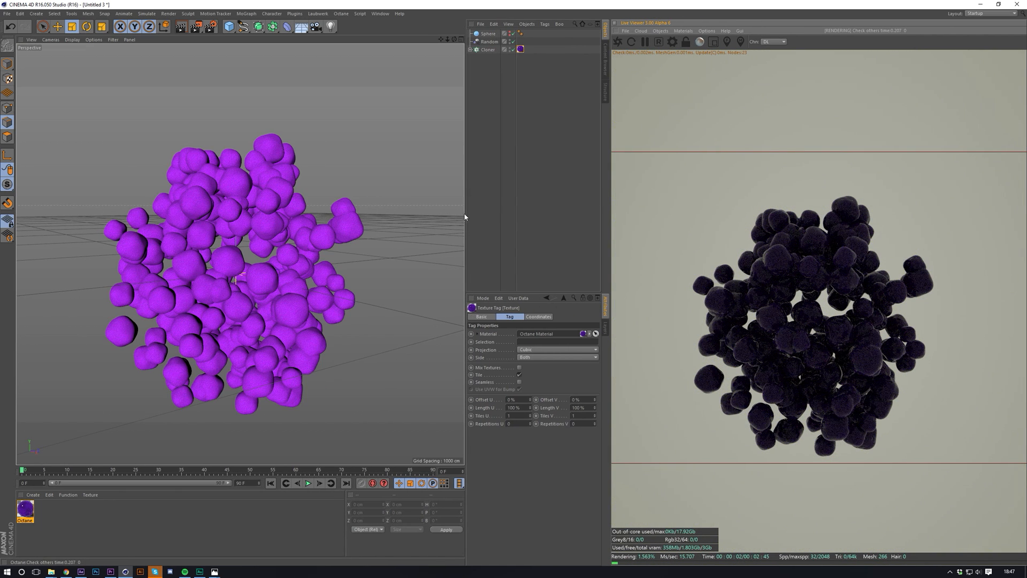
Add an Octane HDRI environment to the scene and open the image texture of its environment tag
click(660, 30)
click(675, 55)
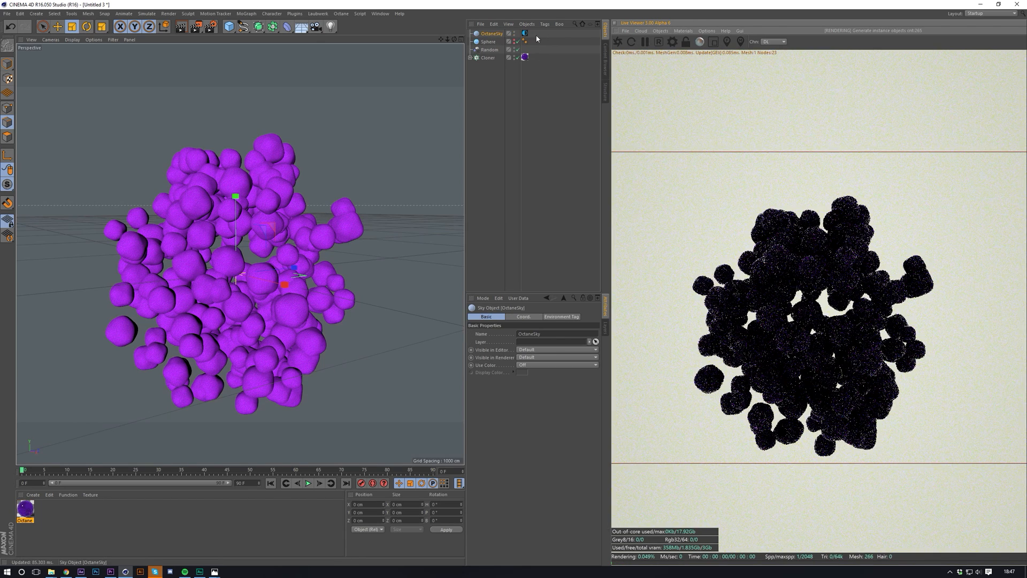
click(525, 33)
click(509, 365)
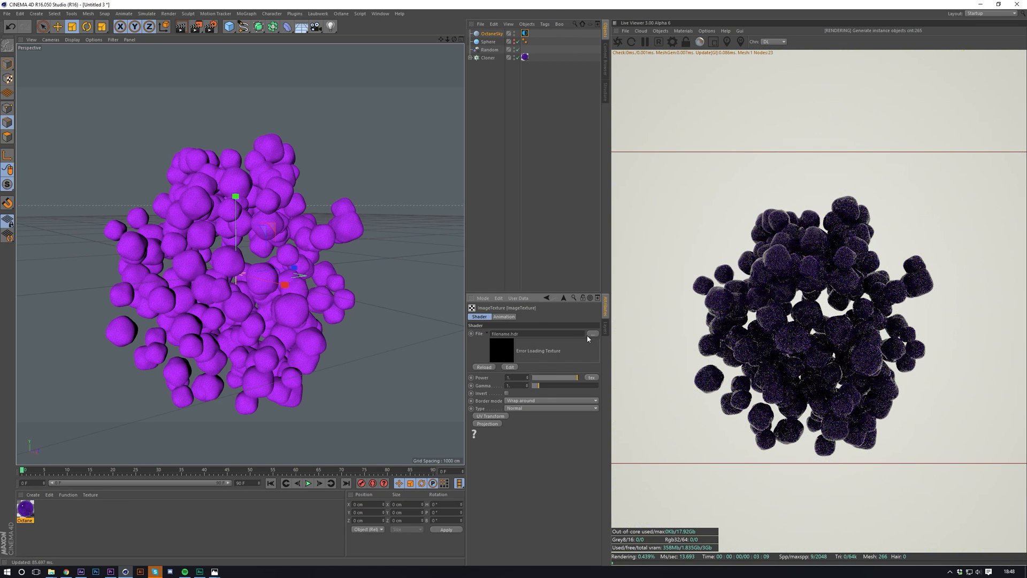
Load the 10-Shiodome_Stairs_Env HDR from the Shiodome_Stairs folder in HDRIs as the sky image, without copying it to the project
click(591, 334)
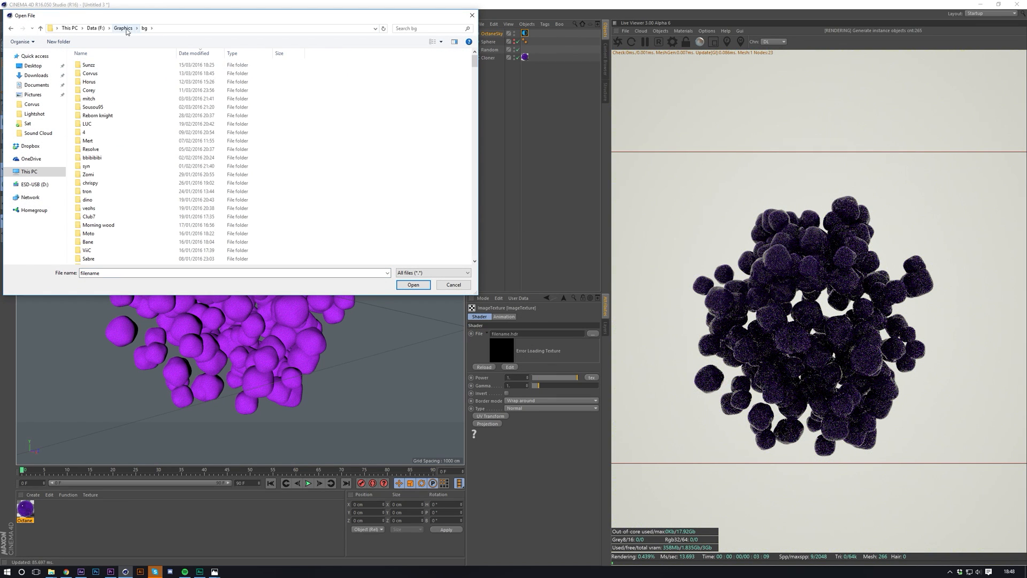
click(124, 27)
double_click(118, 106)
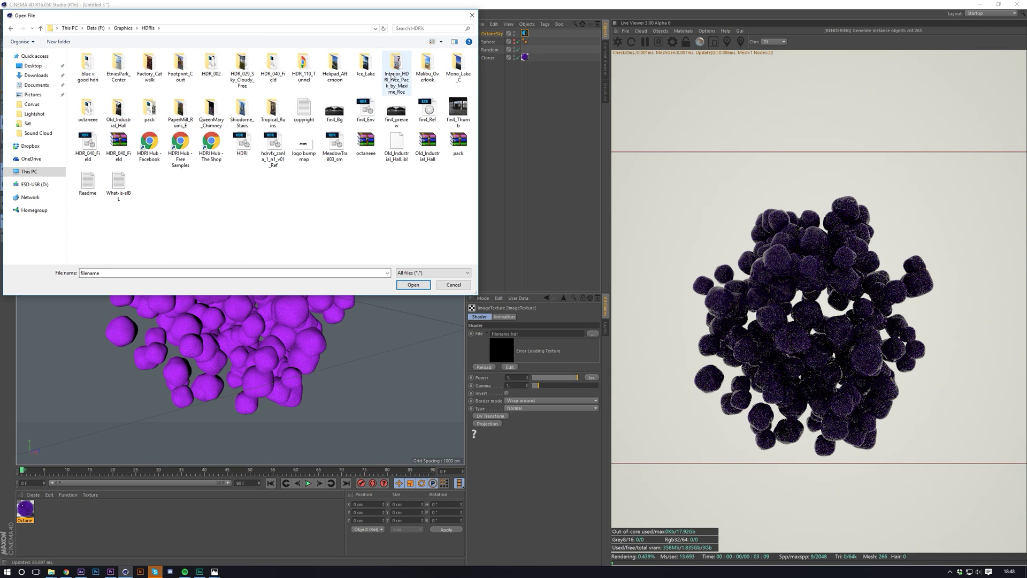
double_click(237, 111)
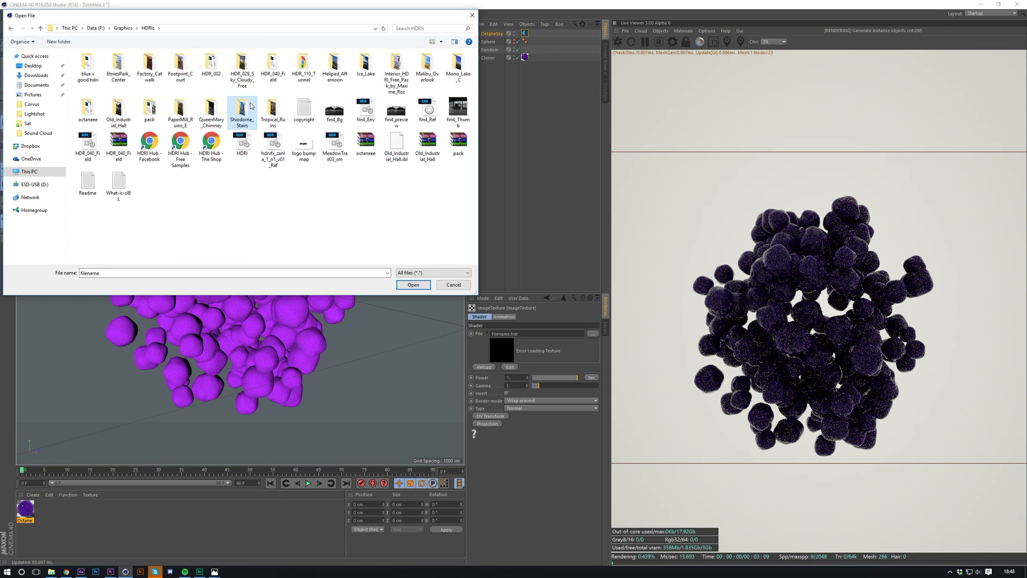
click(189, 80)
double_click(189, 81)
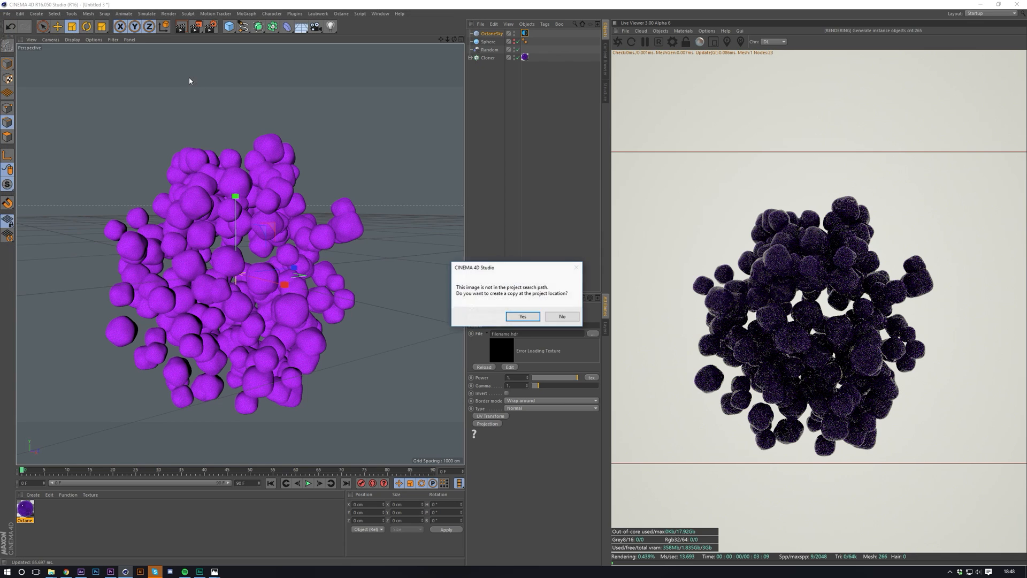
key(Return)
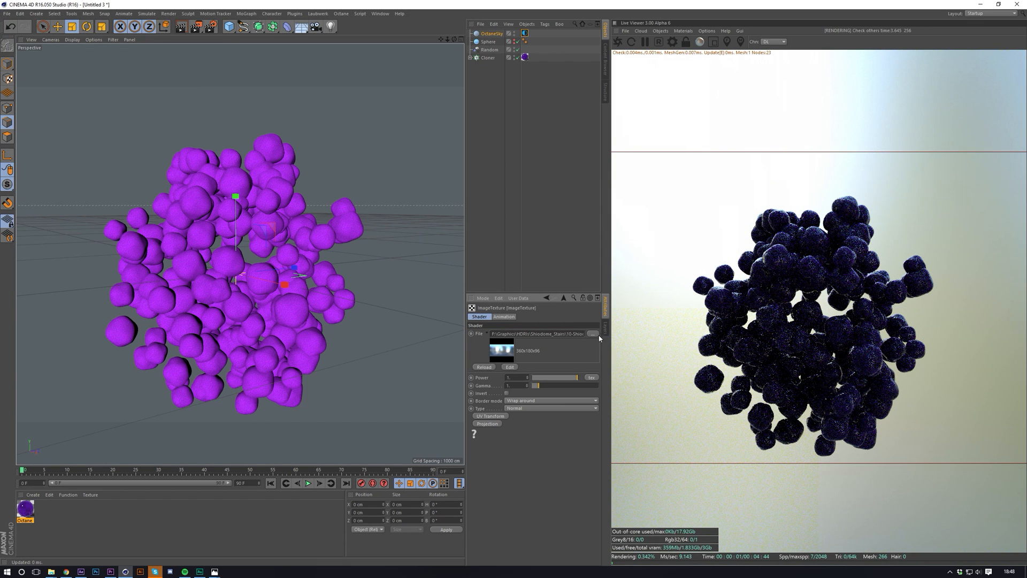
Replace the sky image with the higher-resolution 10-Shiodome_Stairs_3k HDR
click(493, 351)
double_click(113, 96)
key(Return)
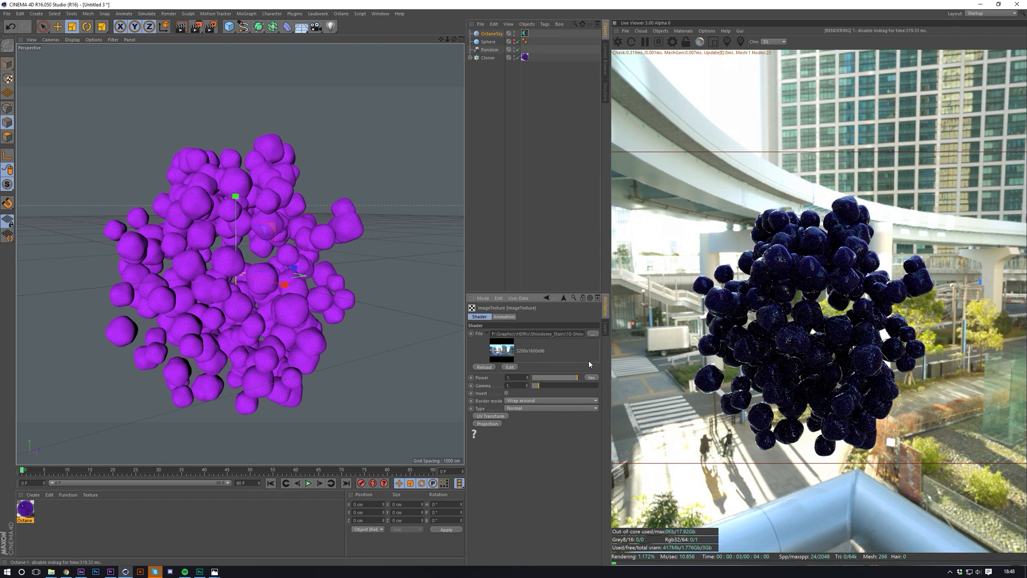
Replace the sky image with Etnies_Park_Center_Env and finally Etnies_Park_Center_3k from the EtniesPark_Center folder, without copying them to the project
click(591, 333)
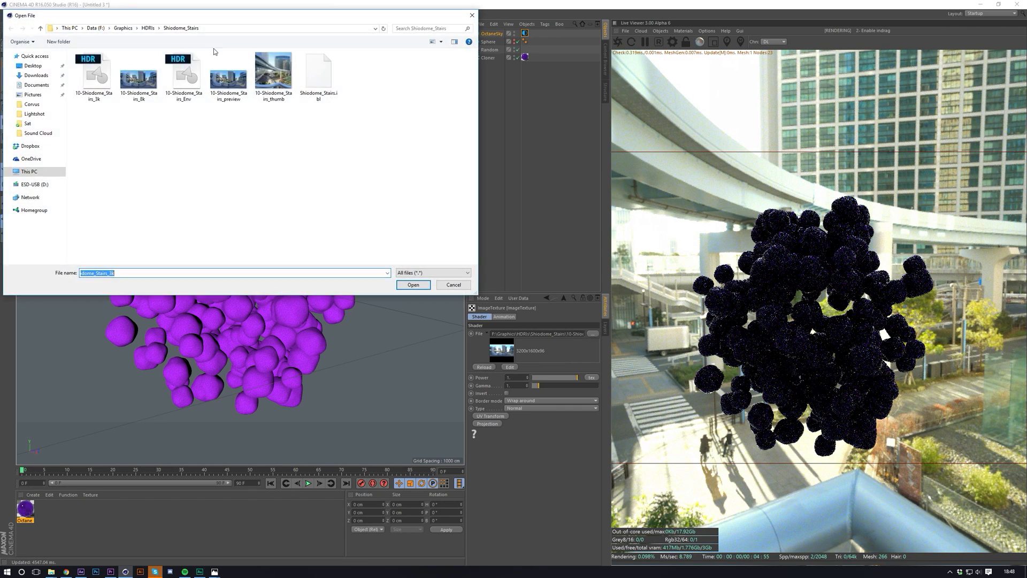
click(145, 28)
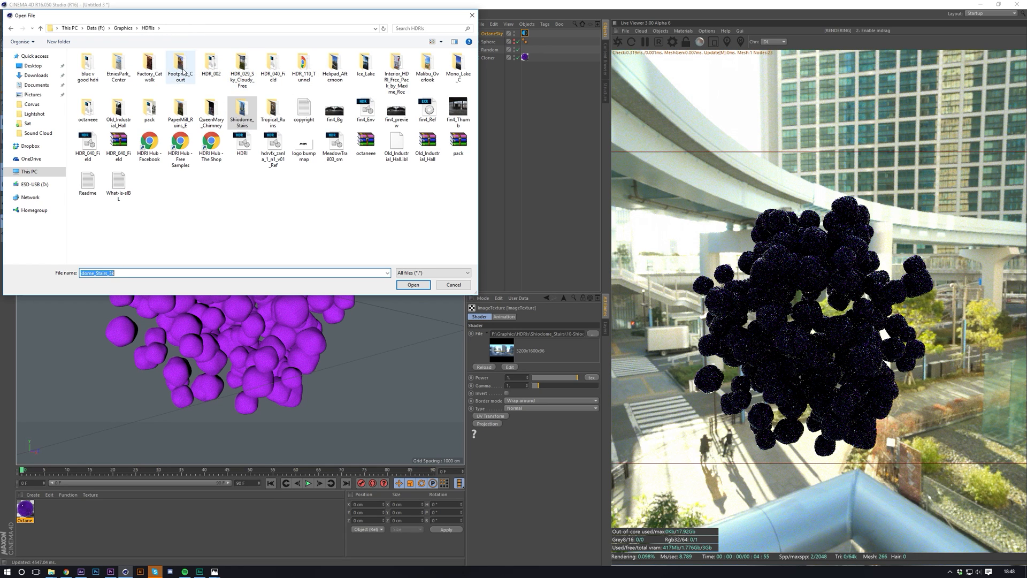
double_click(119, 67)
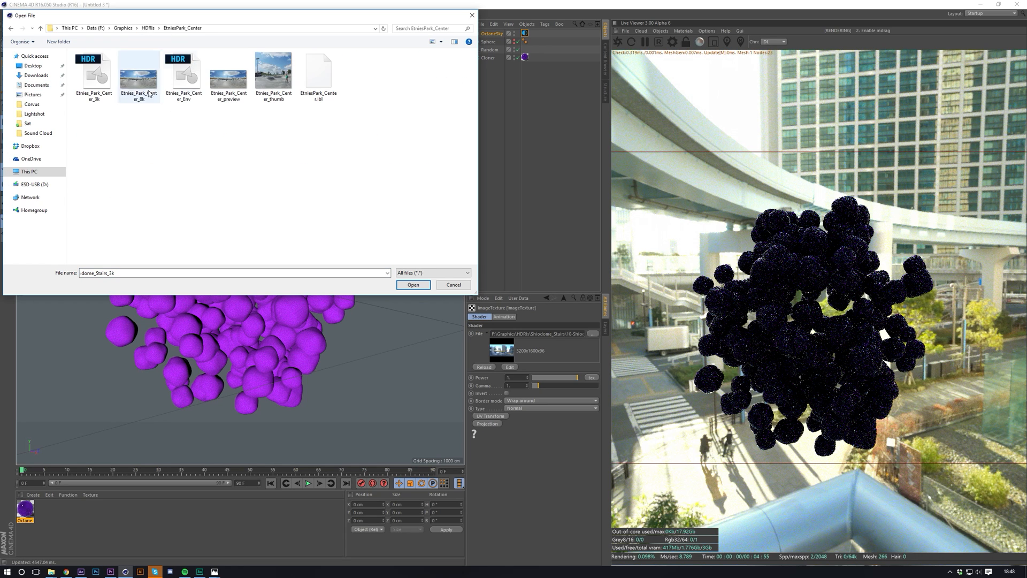
click(188, 83)
double_click(188, 84)
key(Return)
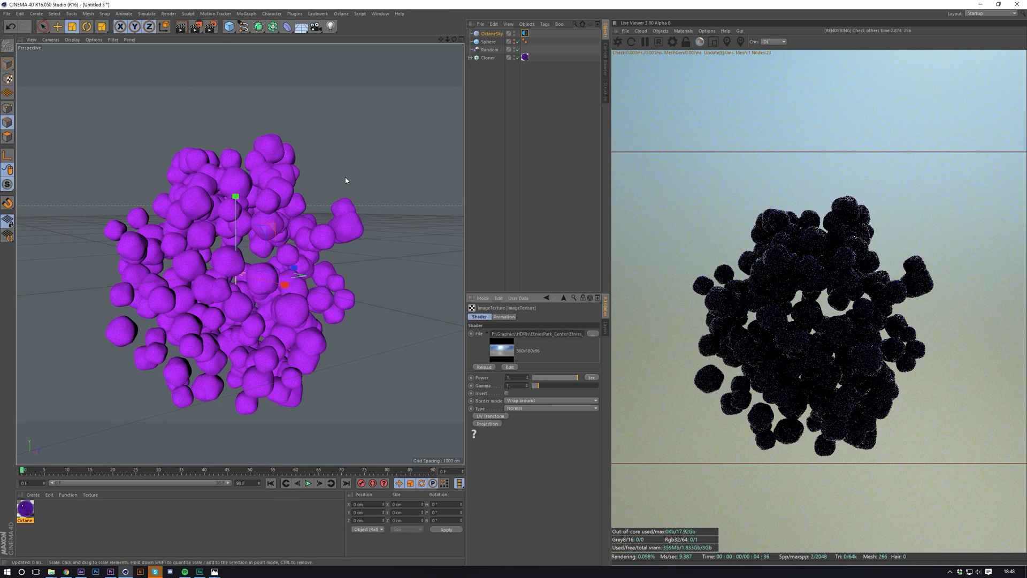
click(592, 333)
double_click(82, 82)
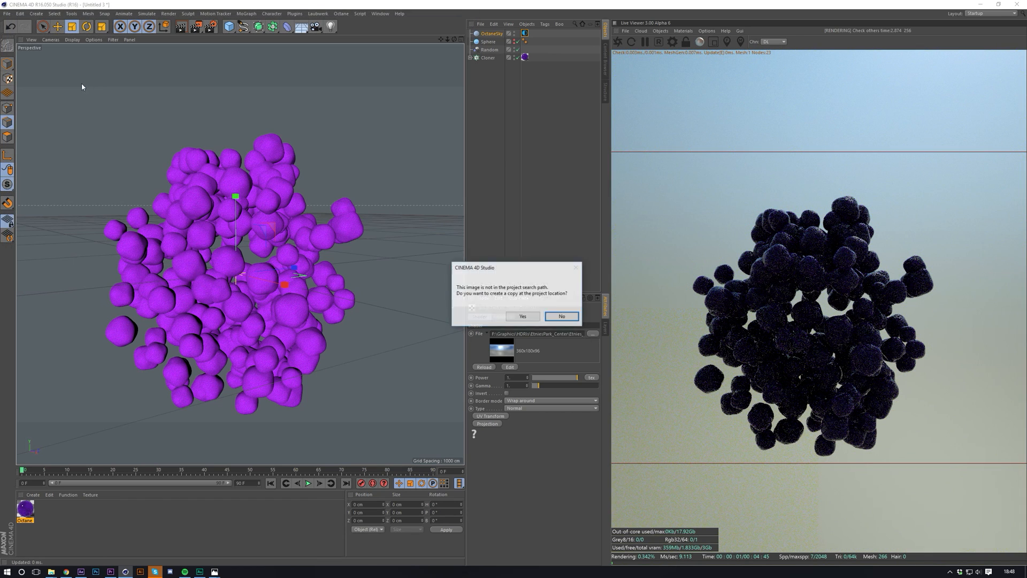
key(Return)
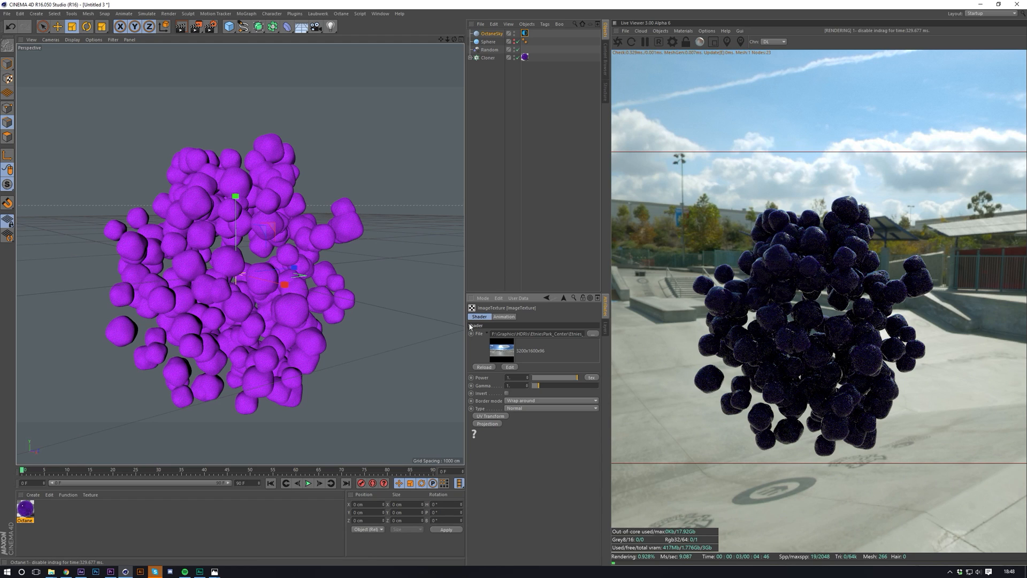
Open the Octane material's Scattering Medium and lower its scale to about 0.033
double_click(27, 510)
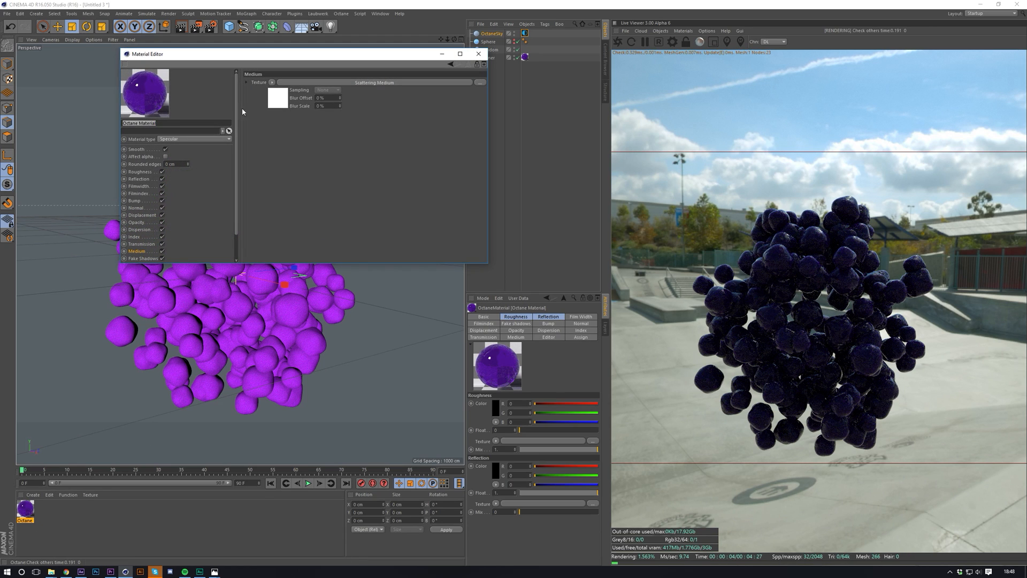
click(271, 82)
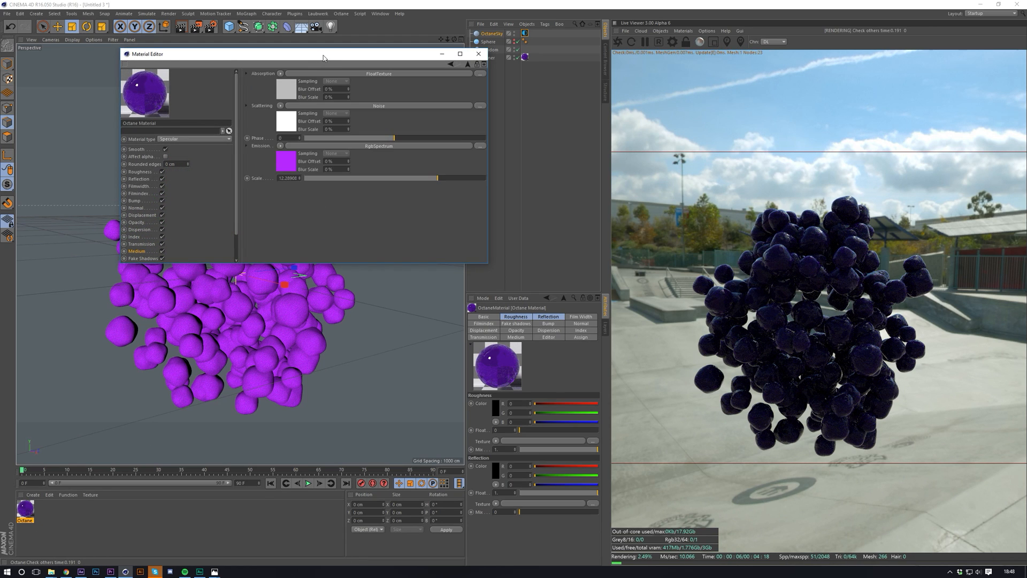
drag(323, 58, 340, 94)
drag(455, 215, 386, 224)
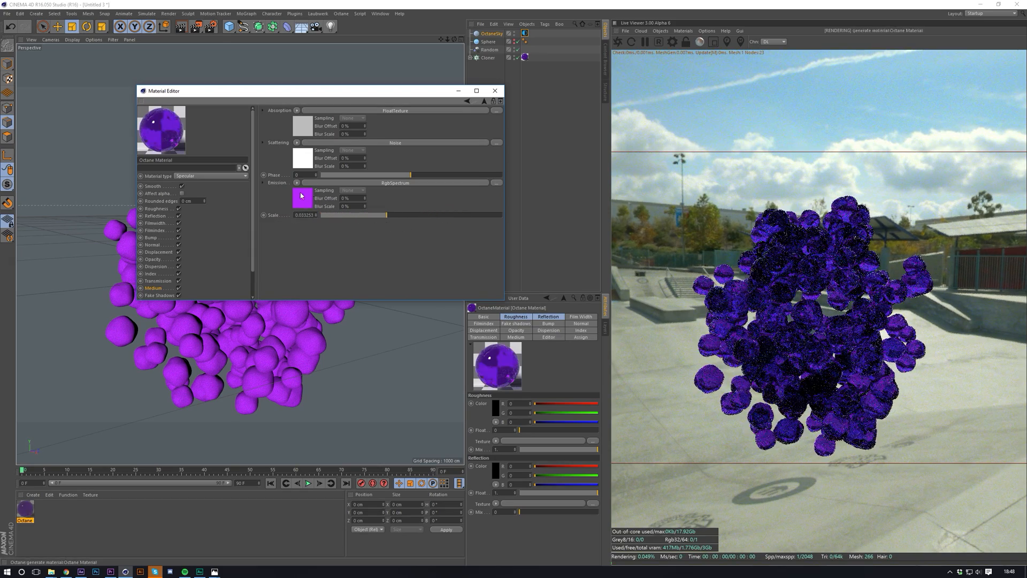
Try removing the RgbSpectrum texture from the Scattering Medium's Emission channel, and undo the removal
click(297, 182)
click(307, 191)
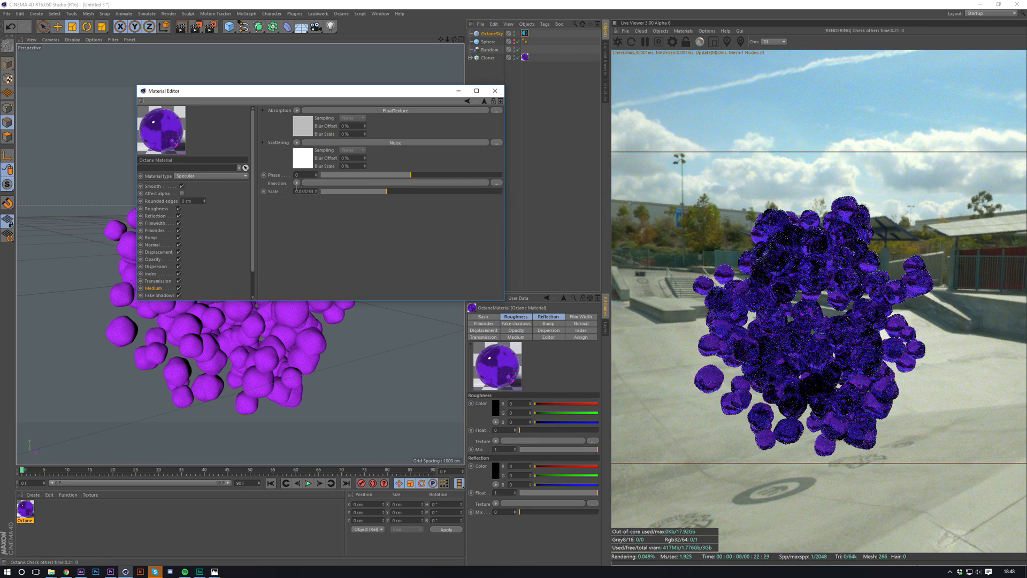
key(ctrl+z)
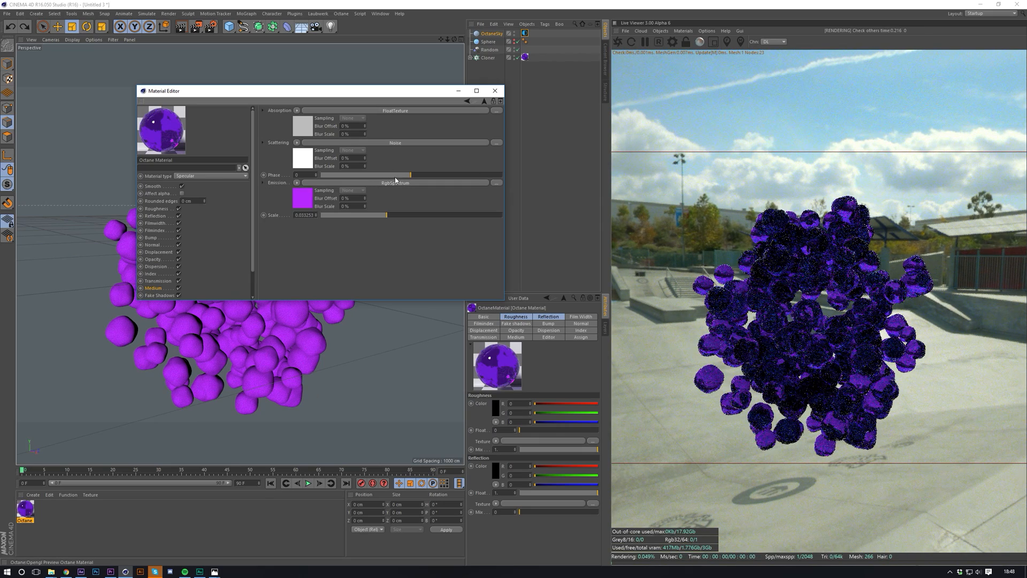
Raise the Scattering Medium's scale to about 2.115 and close the material editor
drag(394, 177, 435, 220)
key(ctrl+z)
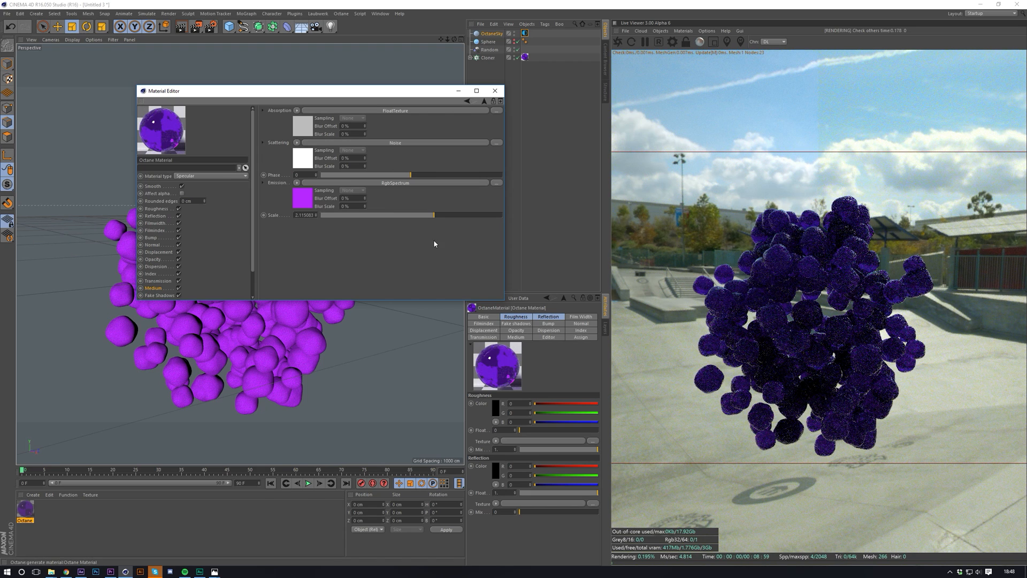
click(494, 91)
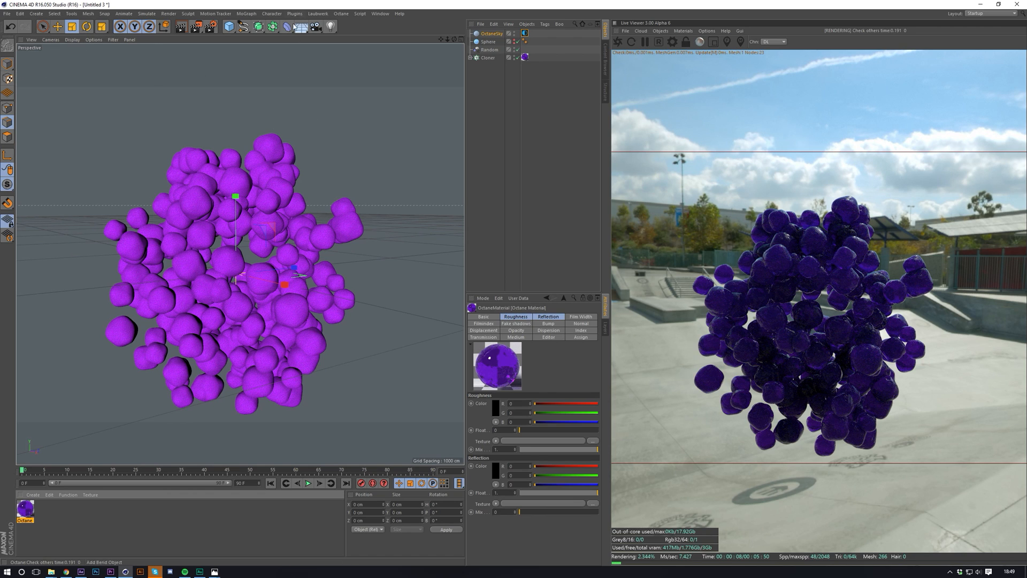
Add a Cylinder primitive to the scene
drag(232, 33, 384, 54)
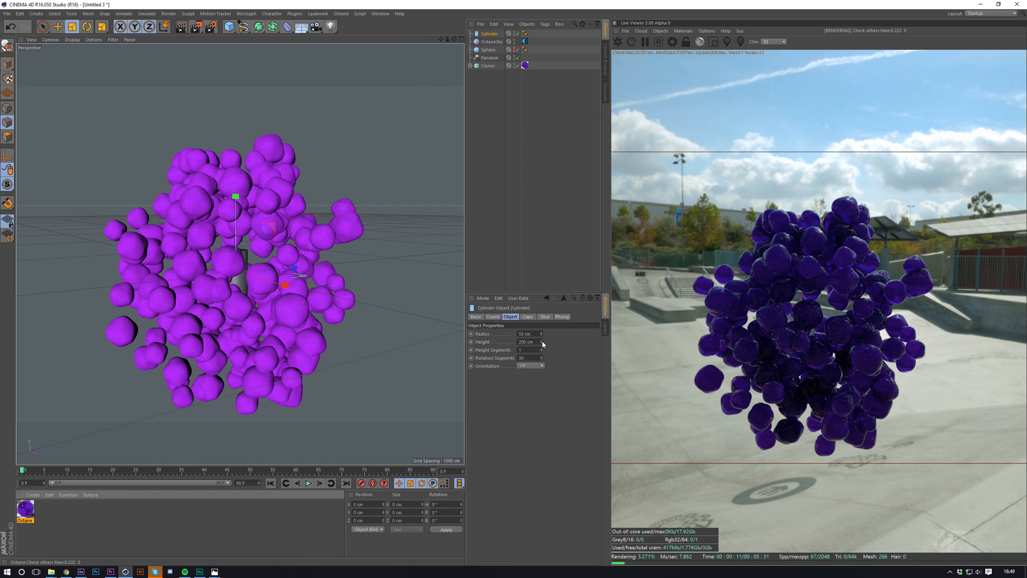
Stretch the cylinder's height to about 1600 cm and enable its cap fillet with a 50 cm radius
mouse_move(541, 342)
mouse_down()
mouse_move(609, 340)
mouse_move(541, 353)
mouse_move(541, 343)
mouse_up()
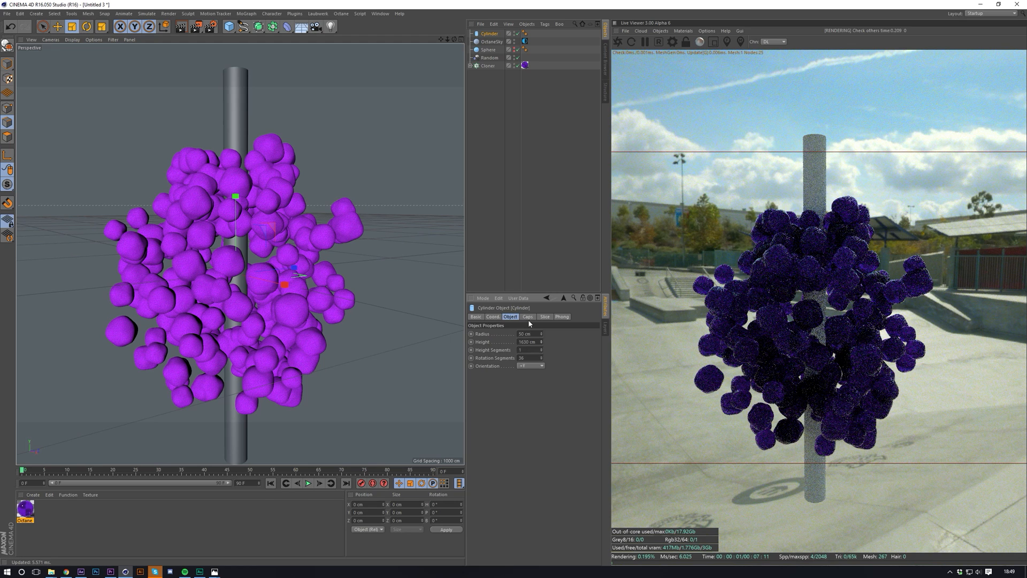
click(528, 317)
click(500, 351)
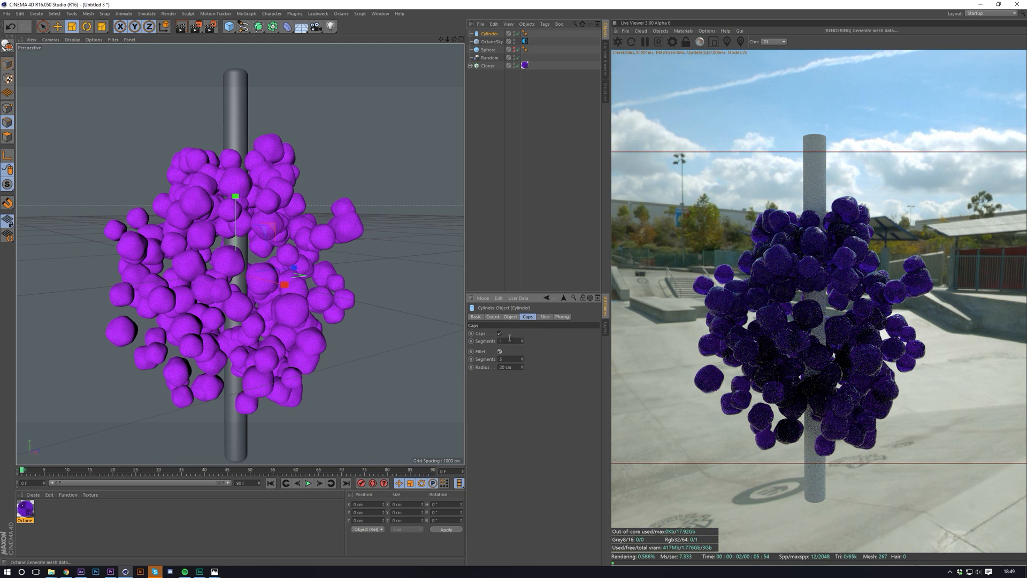
drag(522, 367, 523, 359)
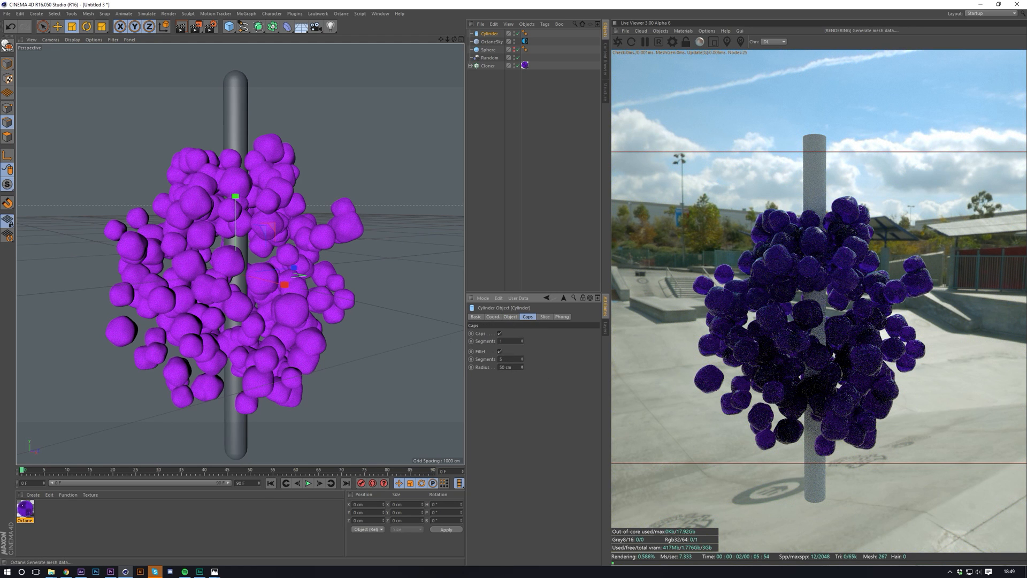
Set the cylinder's rotation segments to 50 and raise its cap fillet segments to about 15
click(511, 317)
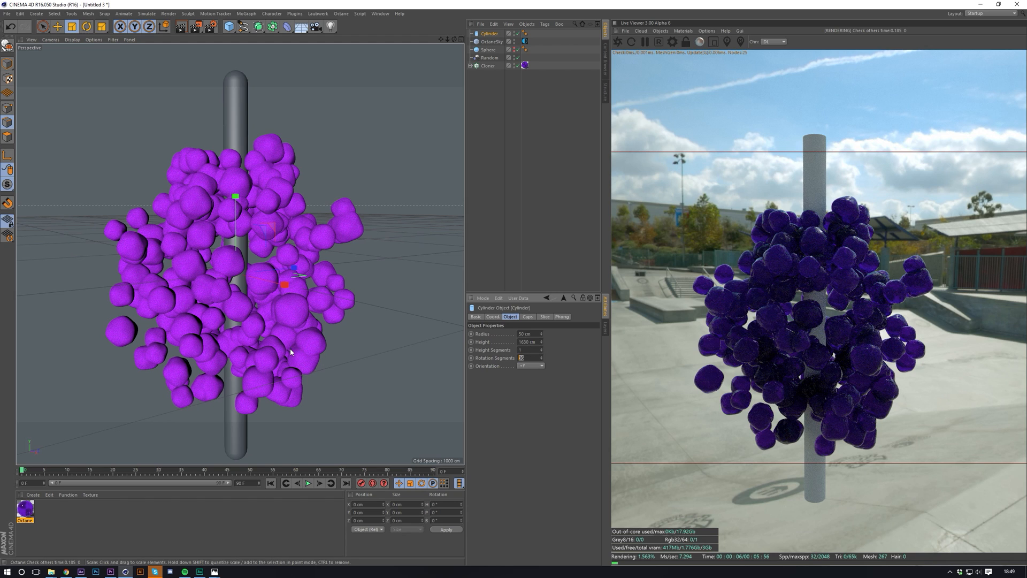
text(5)
key(Return)
click(533, 358)
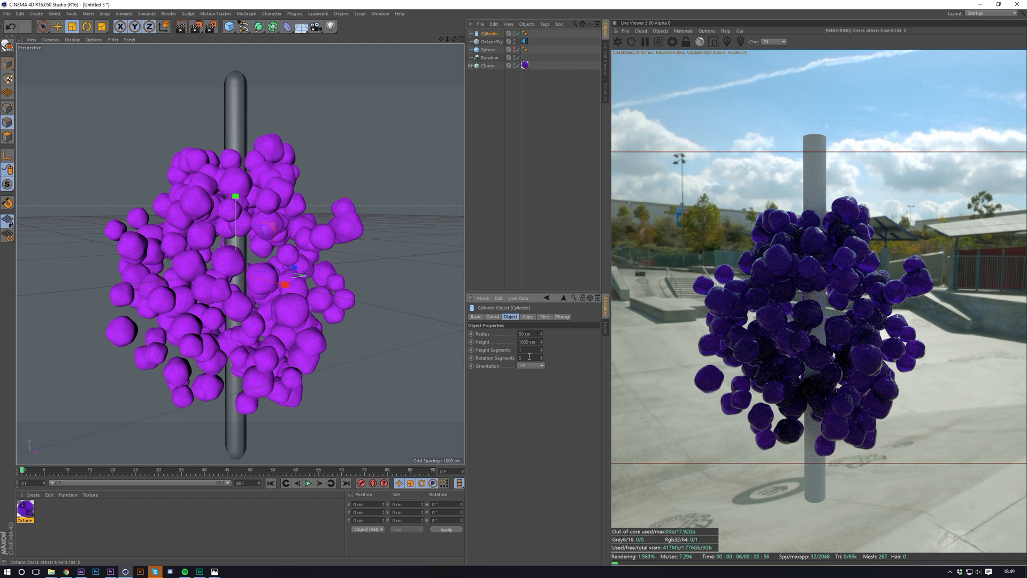
text(0)
key(Return)
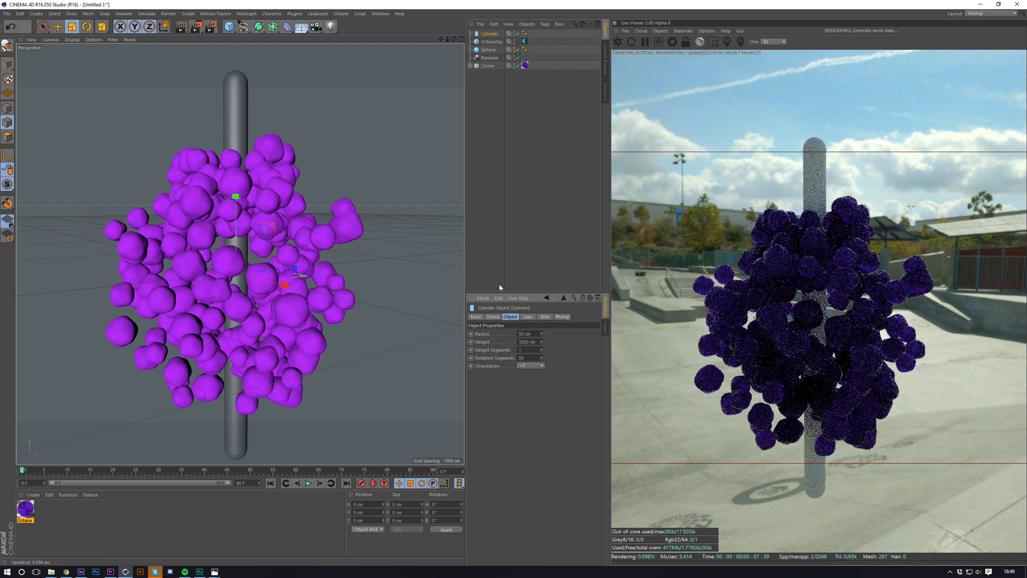
click(497, 273)
click(493, 33)
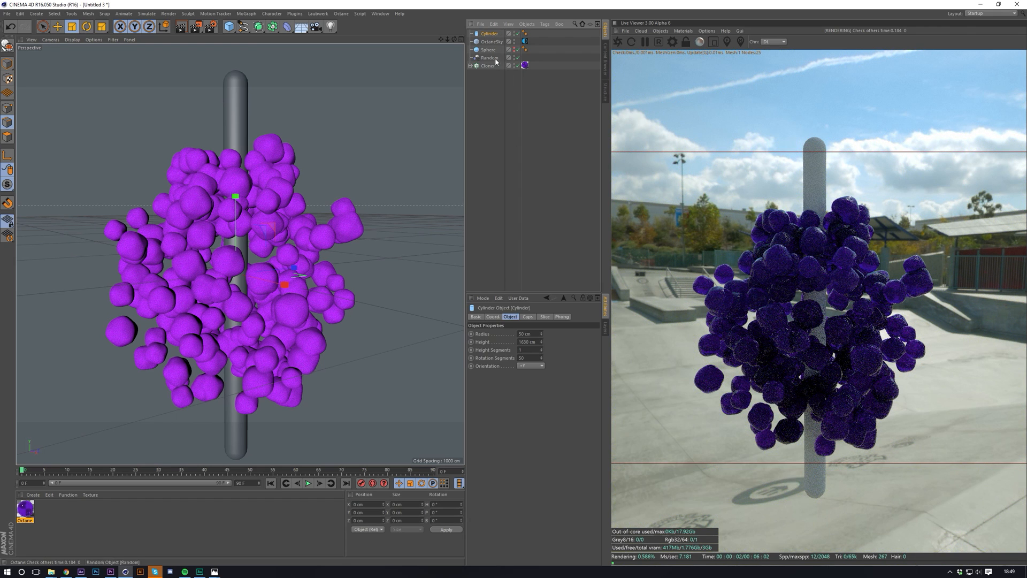
click(511, 360)
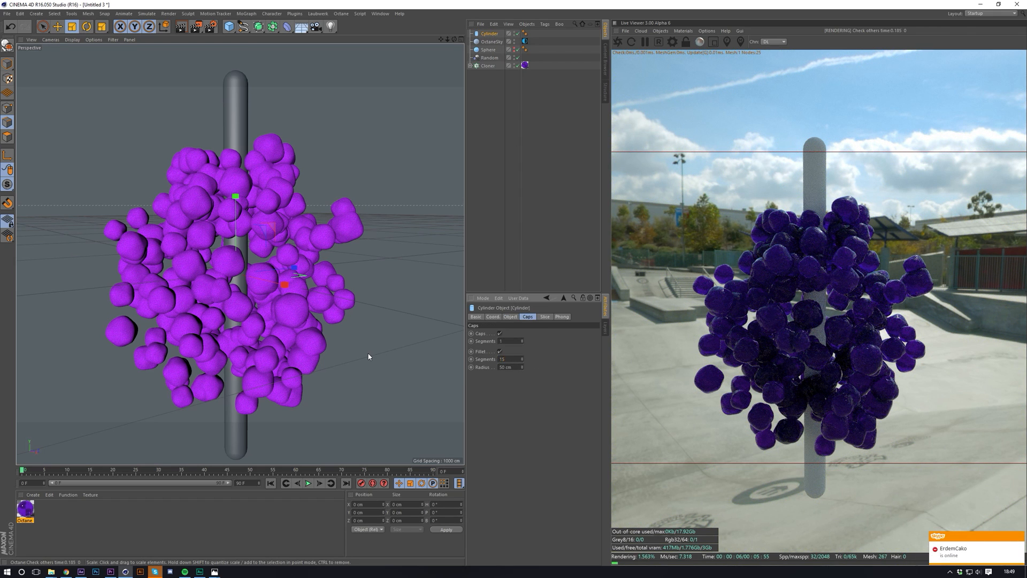
click(510, 317)
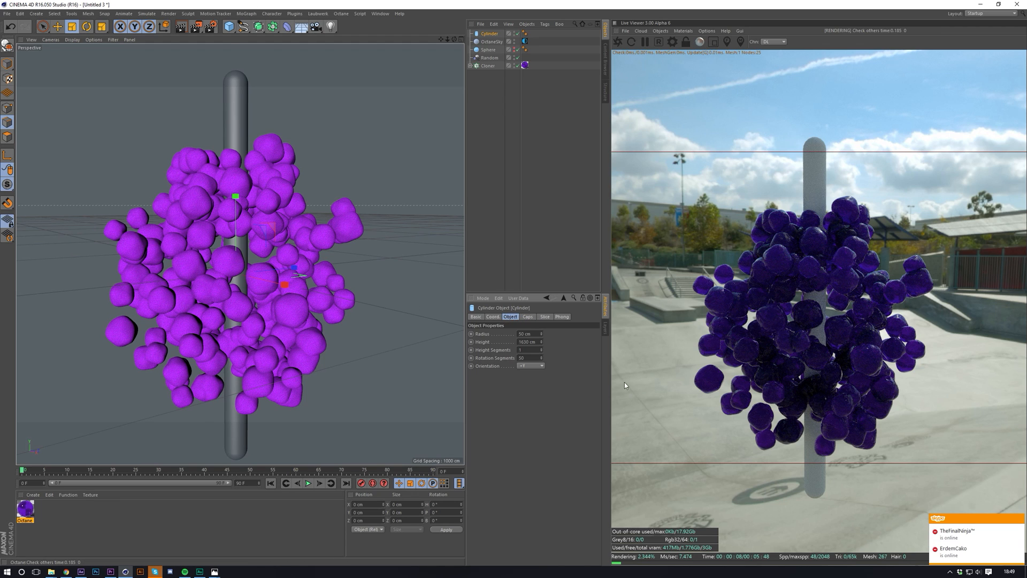
click(1019, 519)
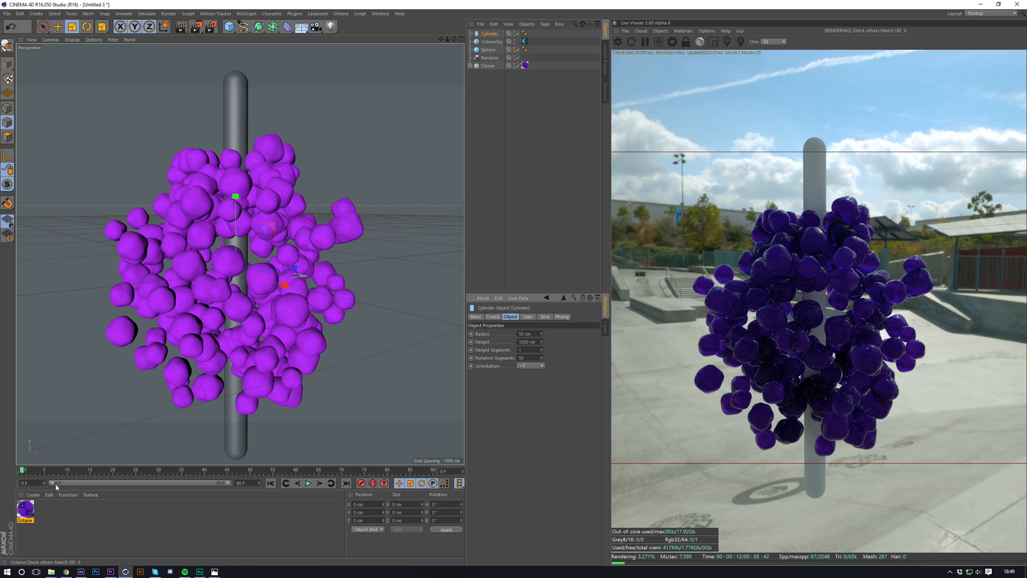
Create a new Octane Material and open it in the Material Editor
click(35, 495)
mouse_move(56, 436)
mouse_move(118, 436)
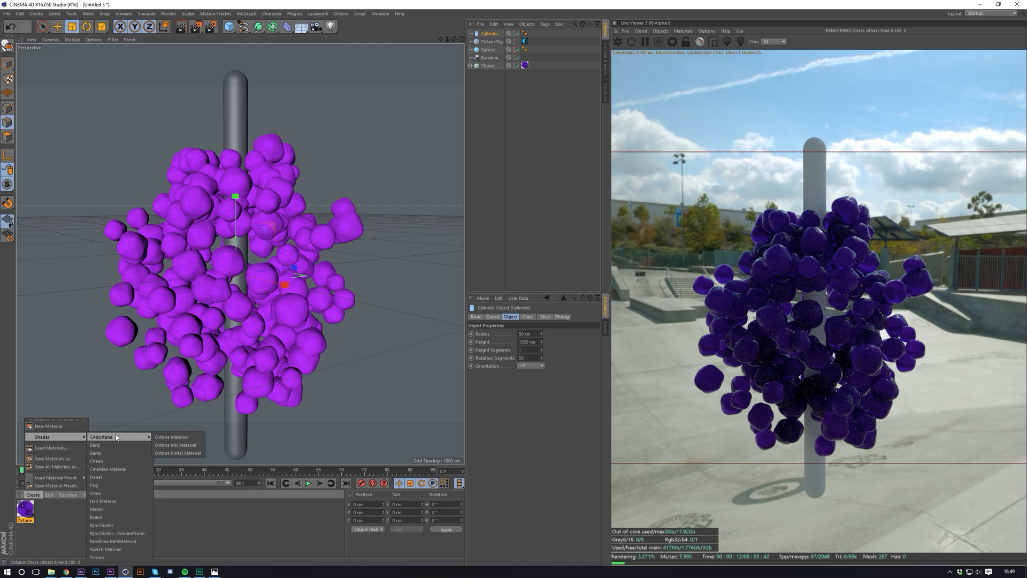
click(181, 436)
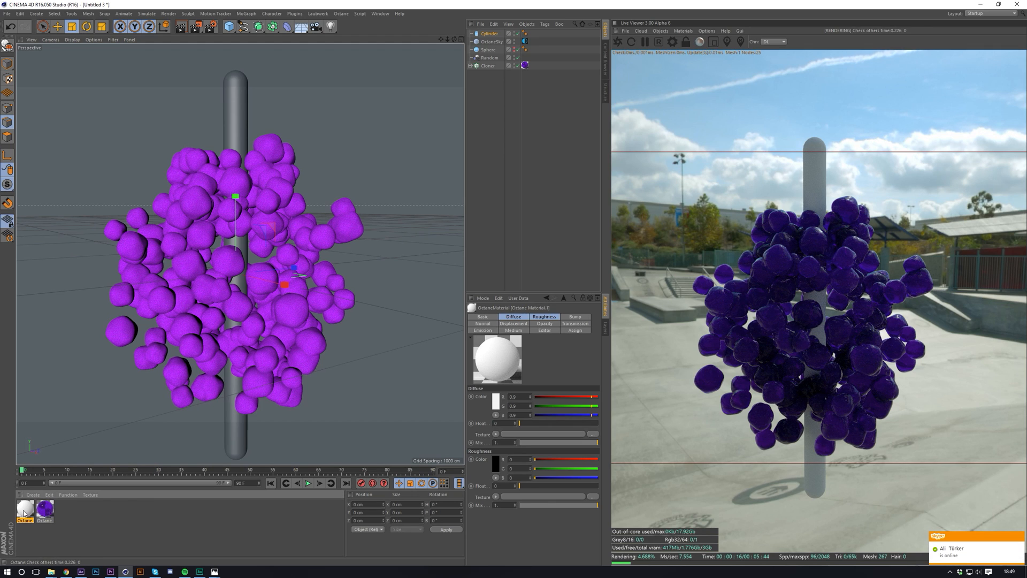
double_click(24, 508)
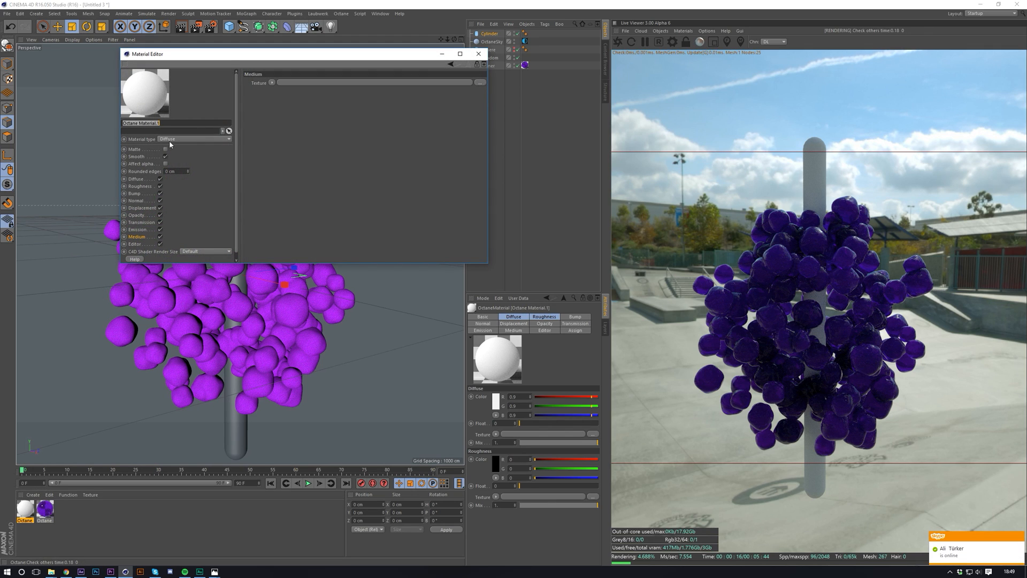
Load a Blackbody Emission texture into the new material's Emission channel and enable its Surface brightness
click(137, 228)
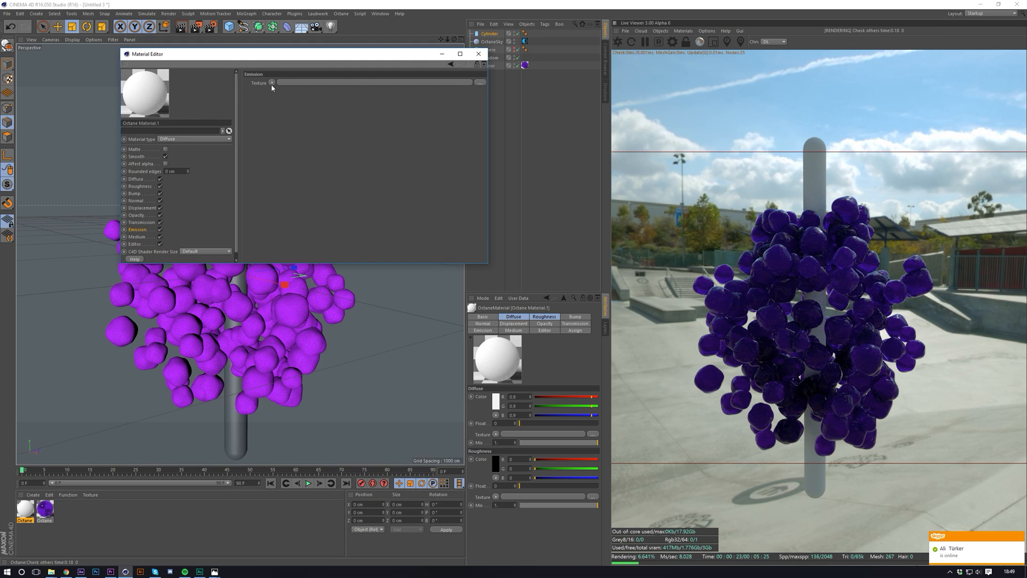
click(272, 83)
mouse_move(285, 242)
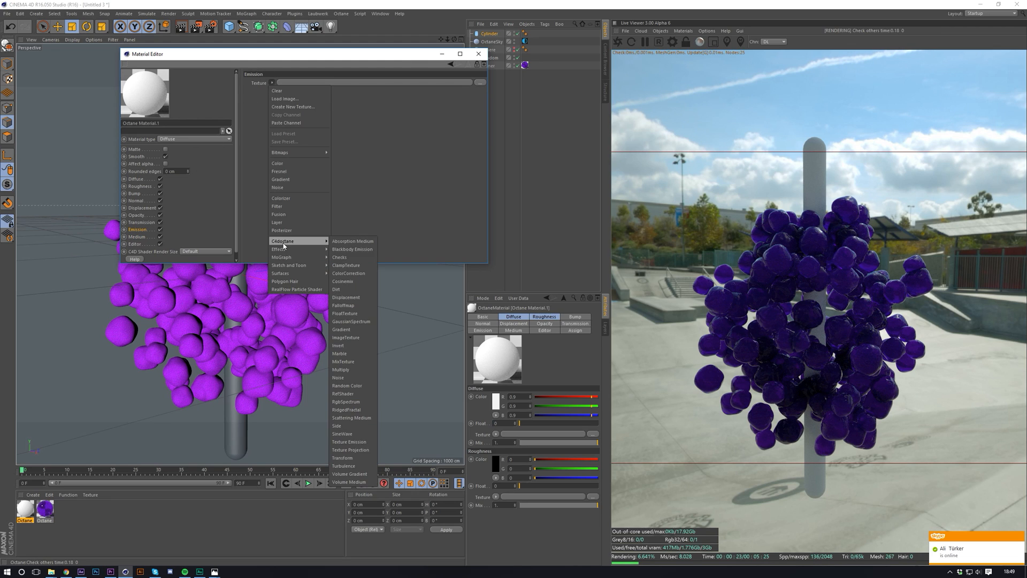
click(348, 249)
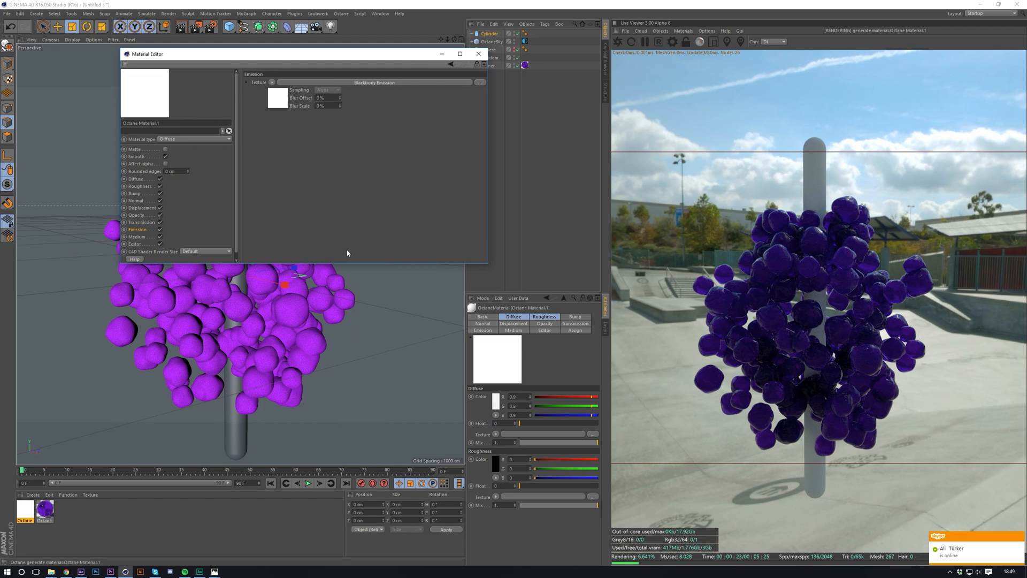
click(280, 107)
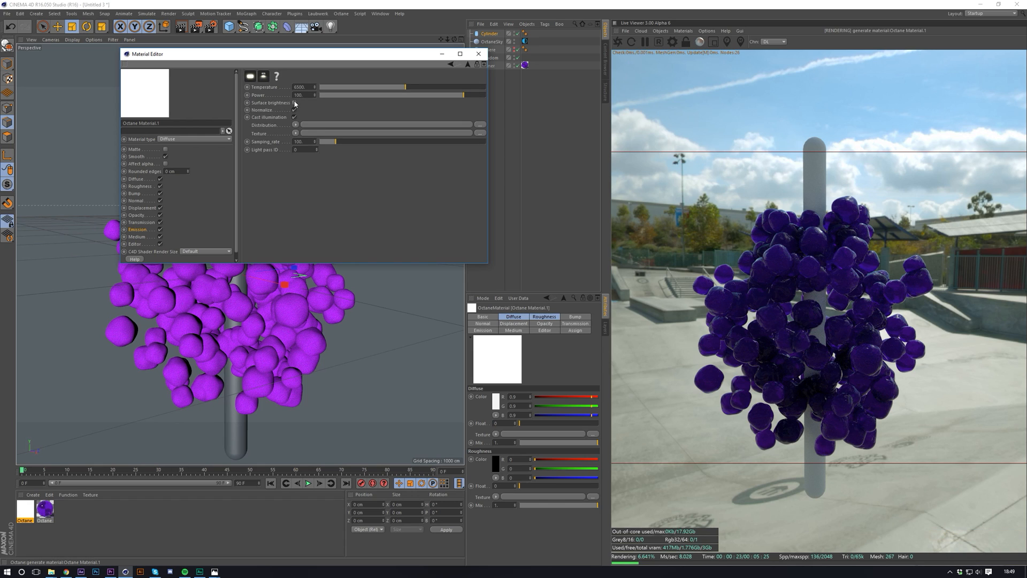
click(294, 103)
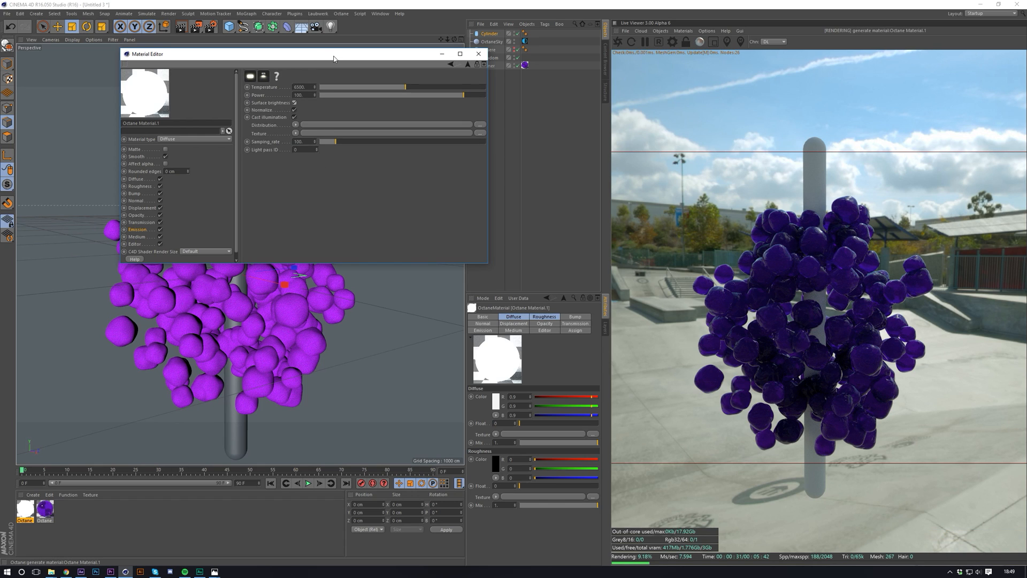
Apply the white emissive material to the Cylinder and close the material editor
drag(333, 54, 326, 110)
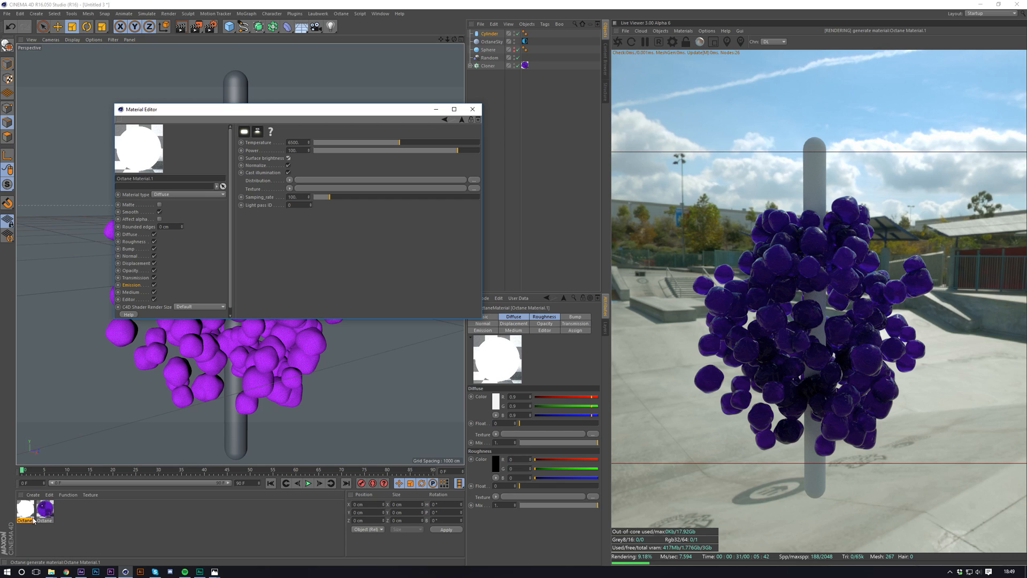
drag(24, 514, 225, 419)
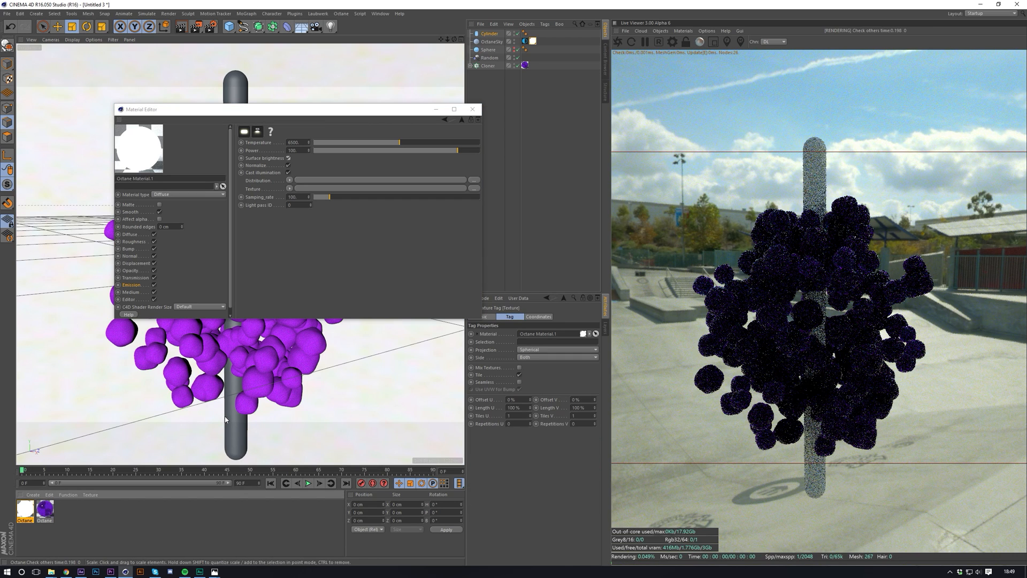
key(ctrl+z)
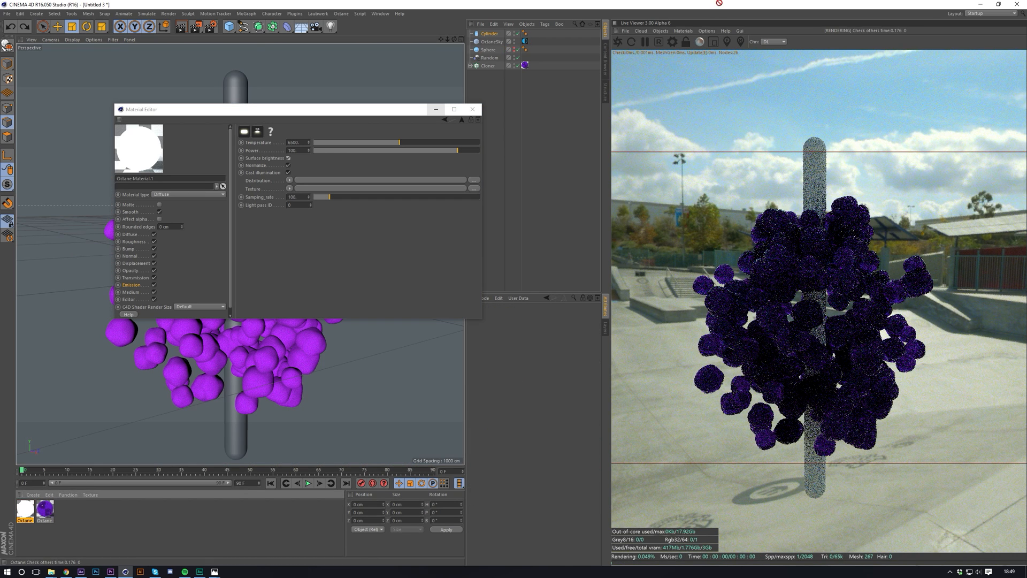
drag(491, 38, 491, 35)
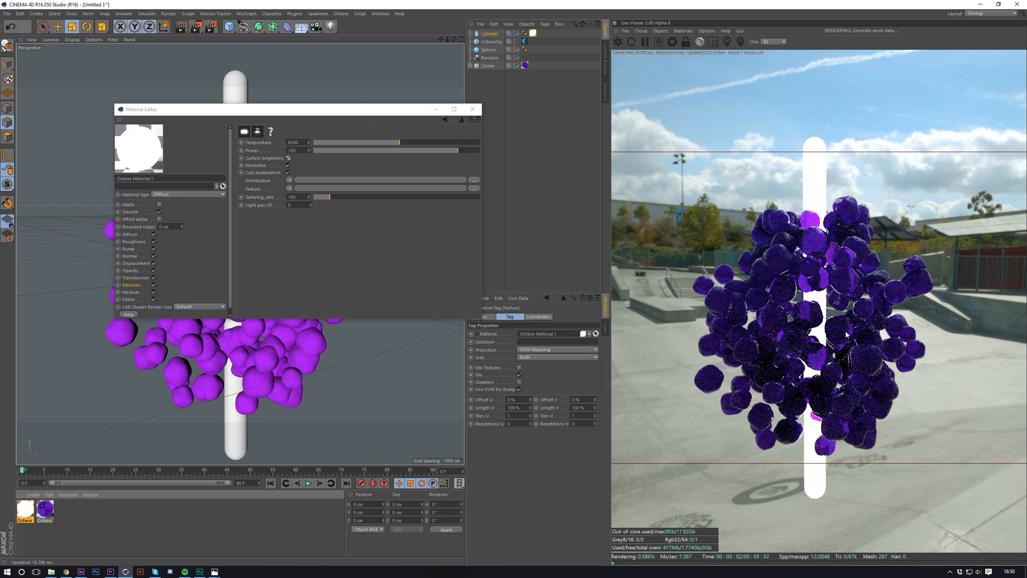
click(472, 109)
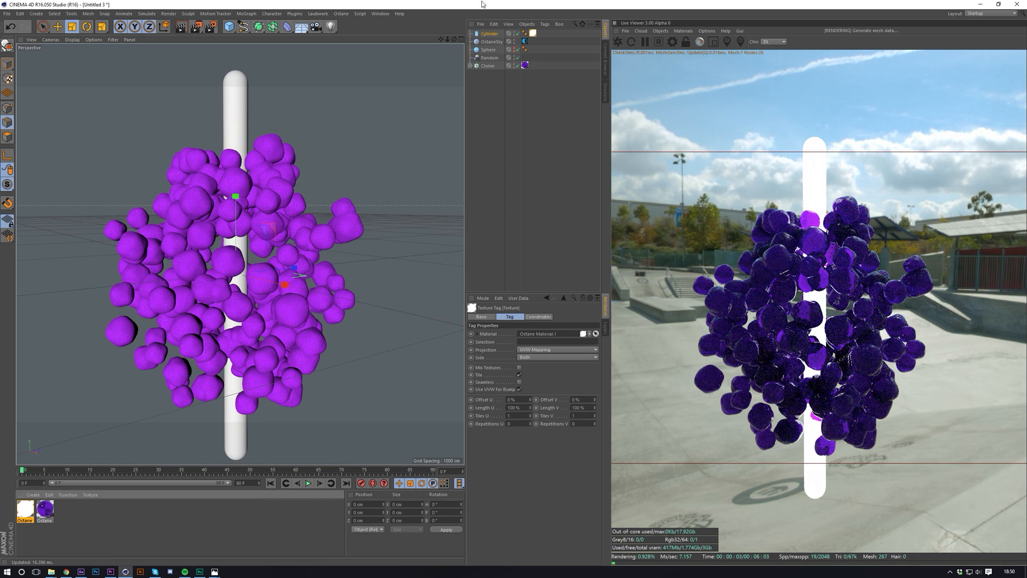
Open the OctaneSky's HDRI image texture and lower its power to 0
drag(441, 40, 612, 48)
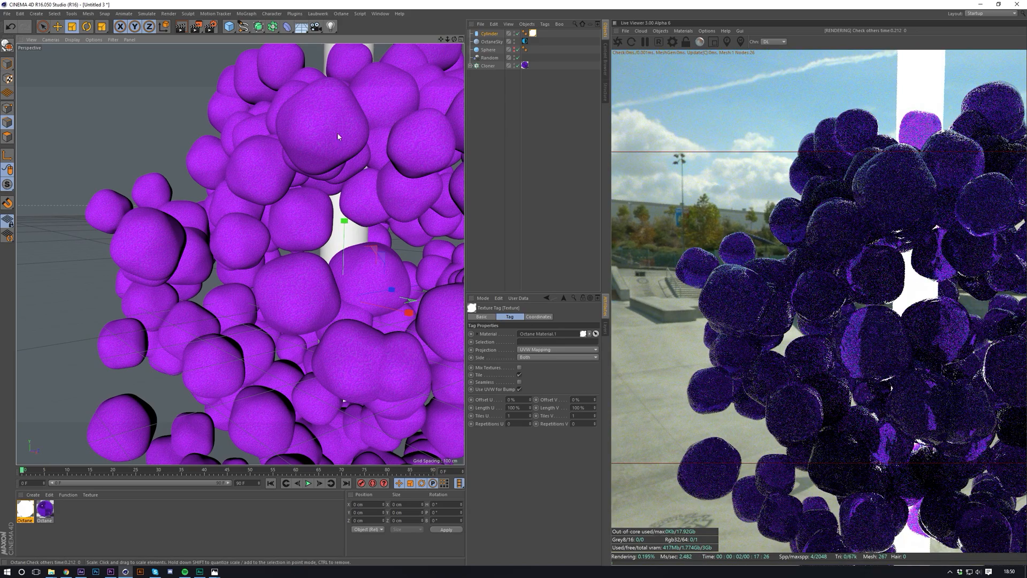
drag(446, 40, 388, 40)
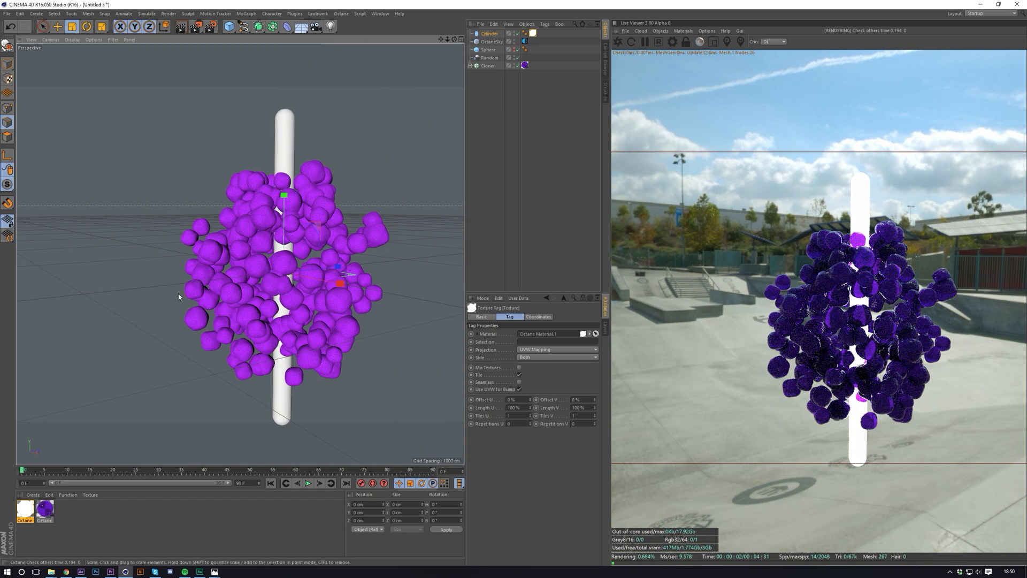
click(525, 41)
click(508, 367)
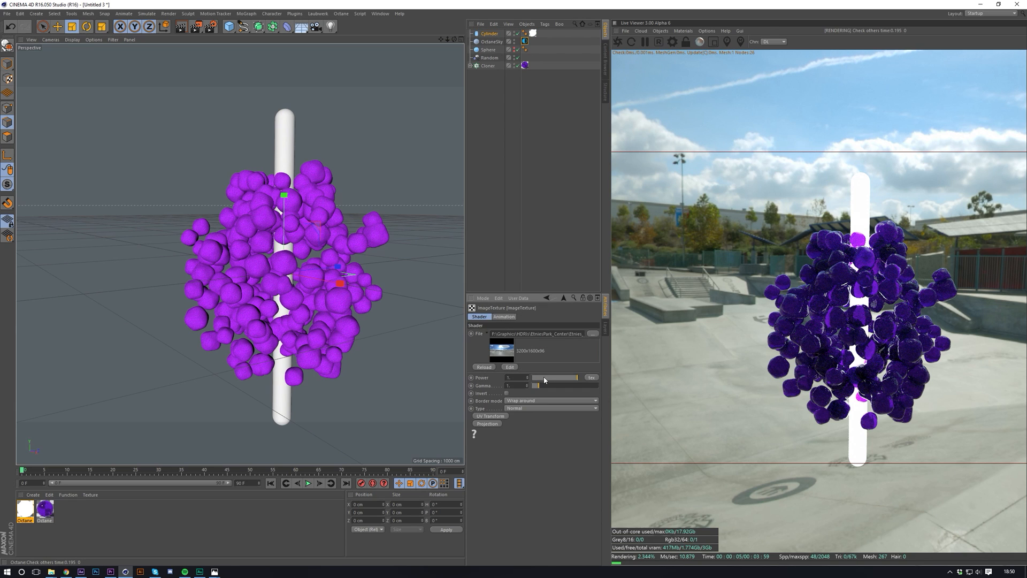
drag(544, 377, 523, 385)
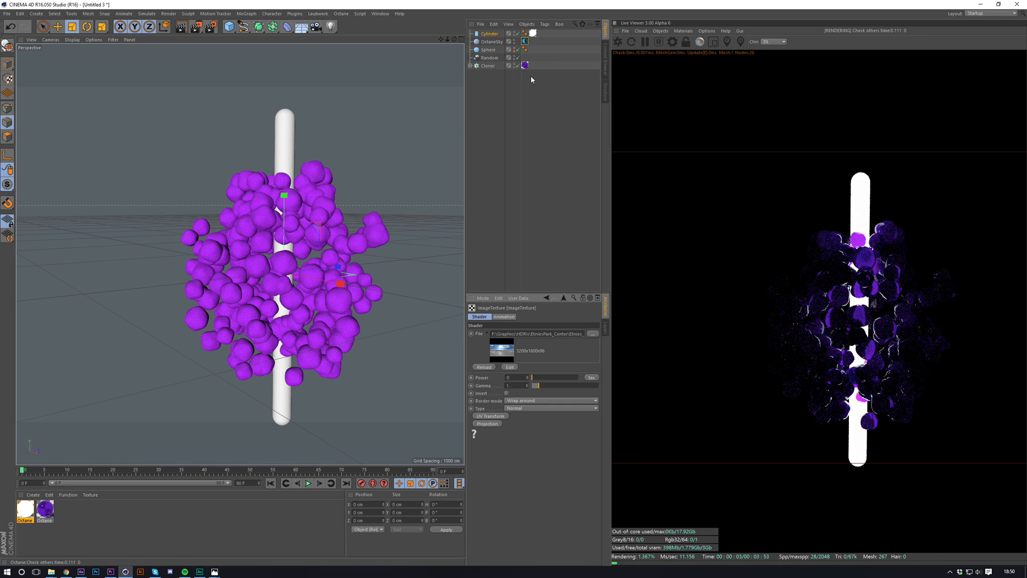
Raise the Blackbody Emission power of the cylinder's material to about 232 and close the editor
click(26, 513)
double_click(26, 513)
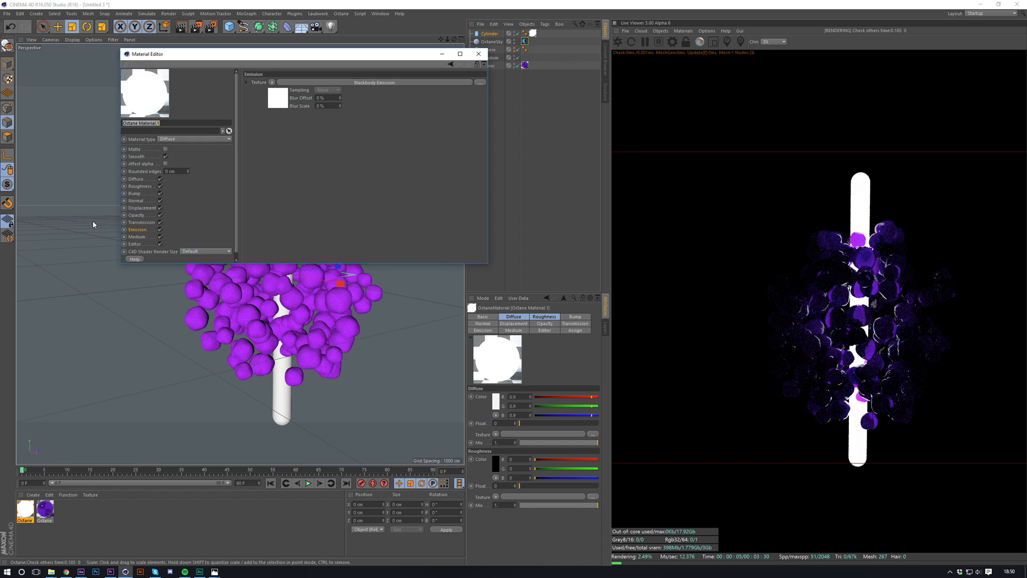
click(284, 83)
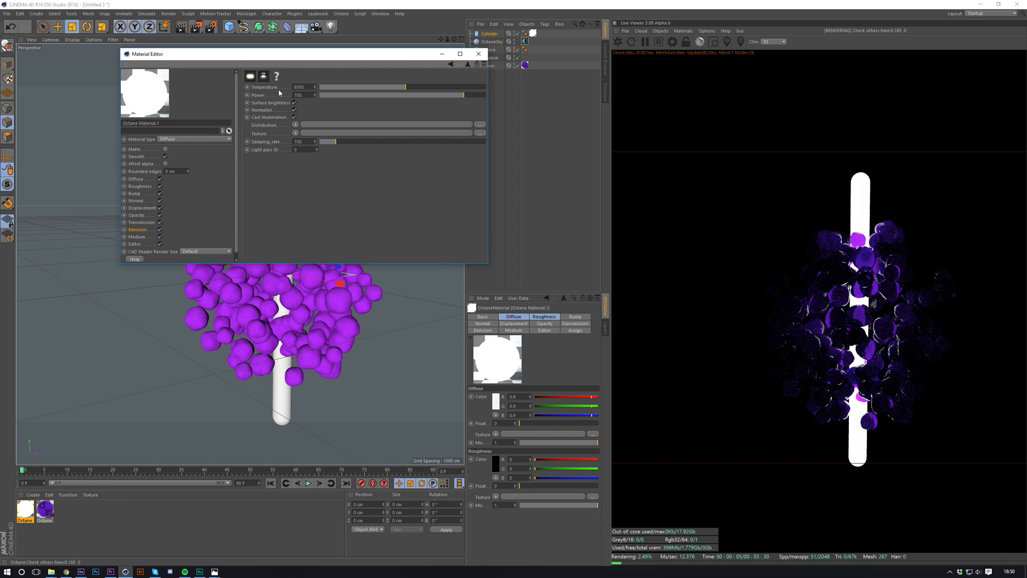
drag(469, 98, 480, 99)
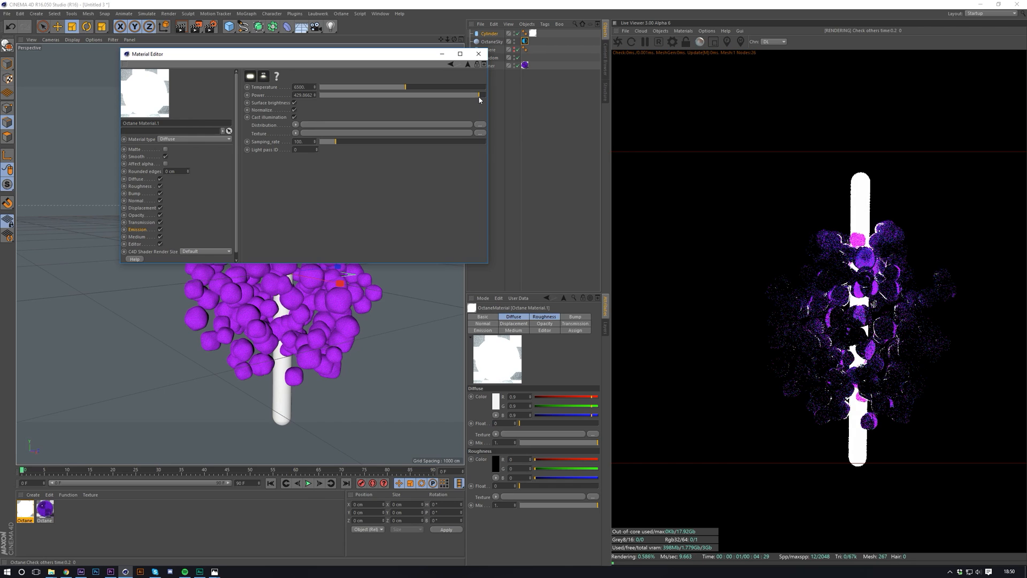
mouse_move(479, 99)
mouse_down()
mouse_move(459, 96)
mouse_move(473, 97)
mouse_up()
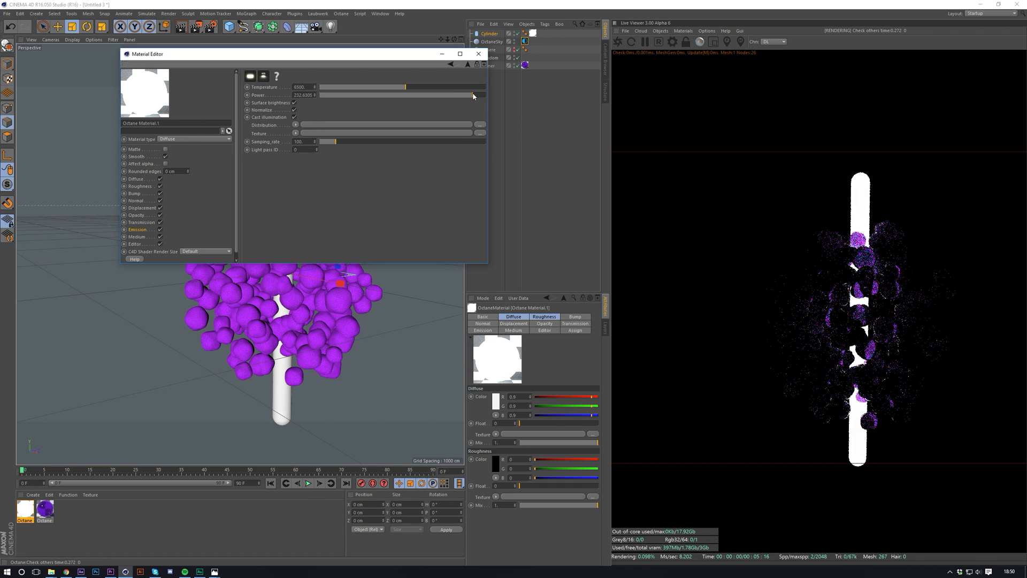
click(478, 53)
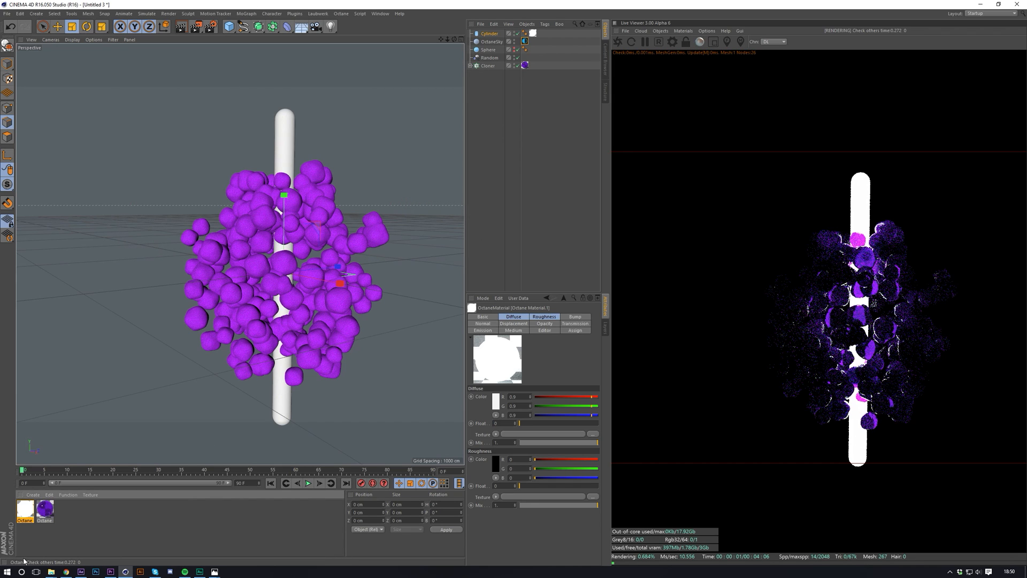
Open the purple Octane material's Scattering Medium and raise its scale to about 11.45
double_click(50, 512)
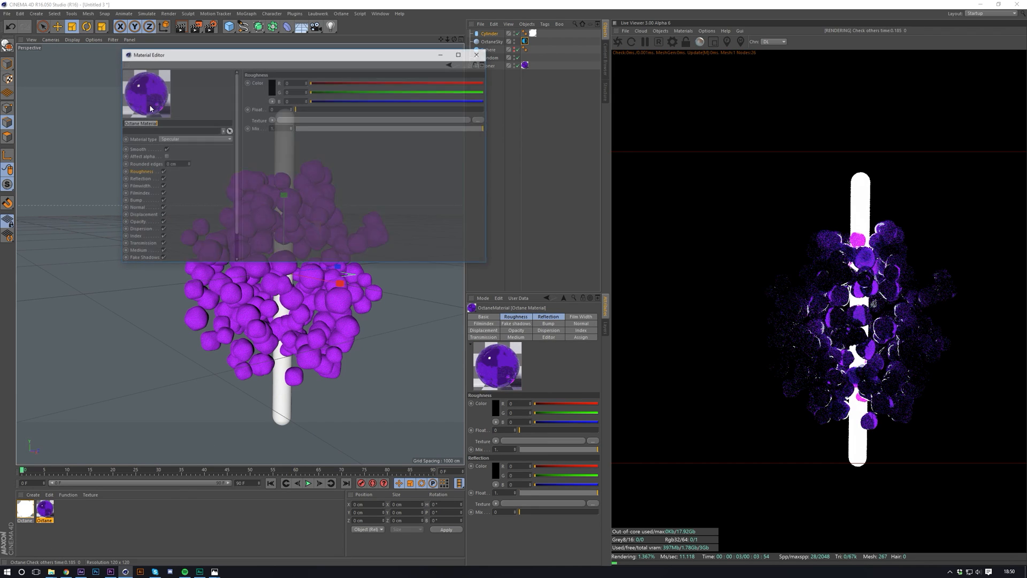
click(140, 251)
click(303, 84)
click(287, 96)
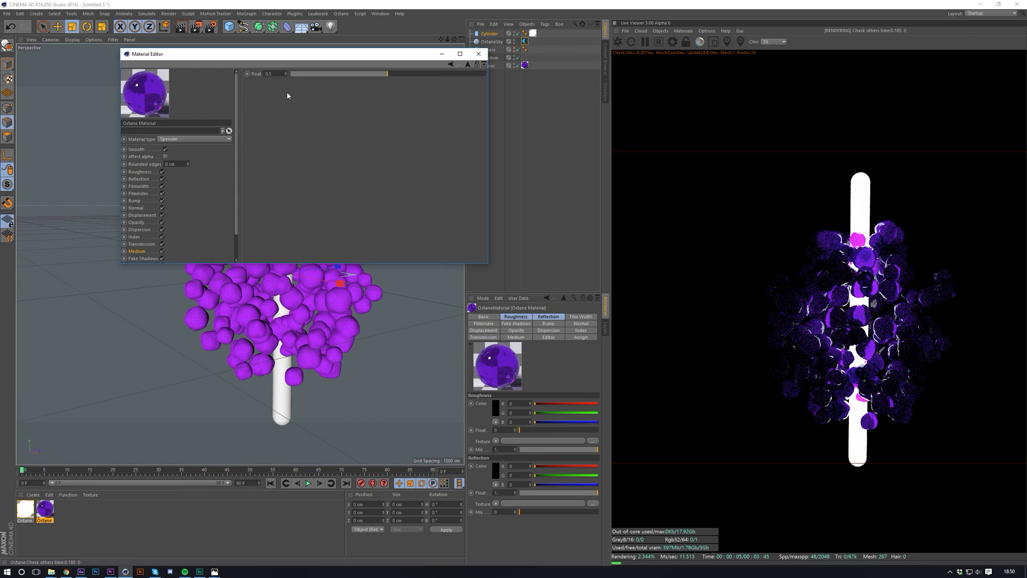
click(469, 65)
drag(402, 174, 438, 187)
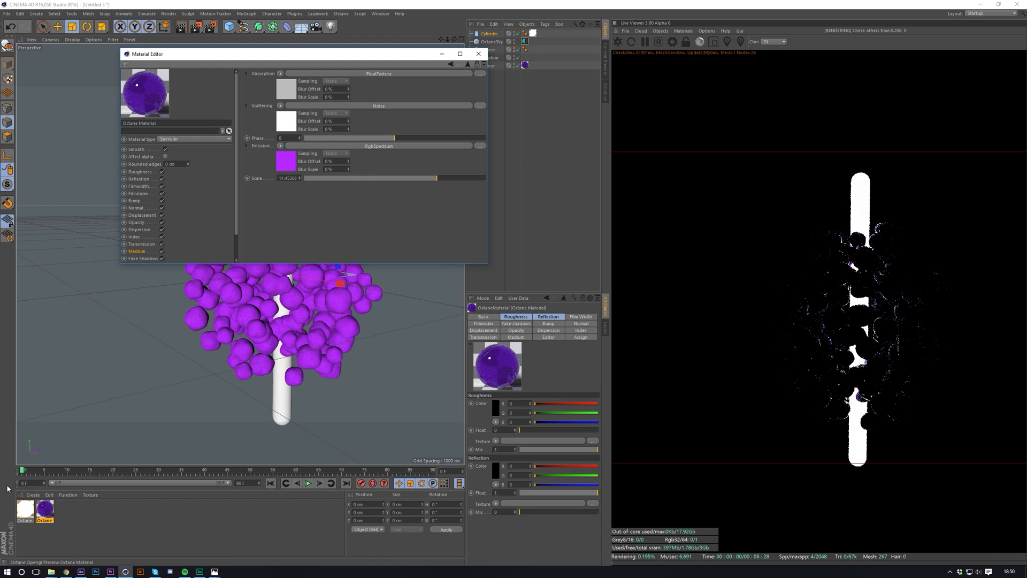
Set the Blackbody Emission power of the cylinder's white material to about 158
click(26, 509)
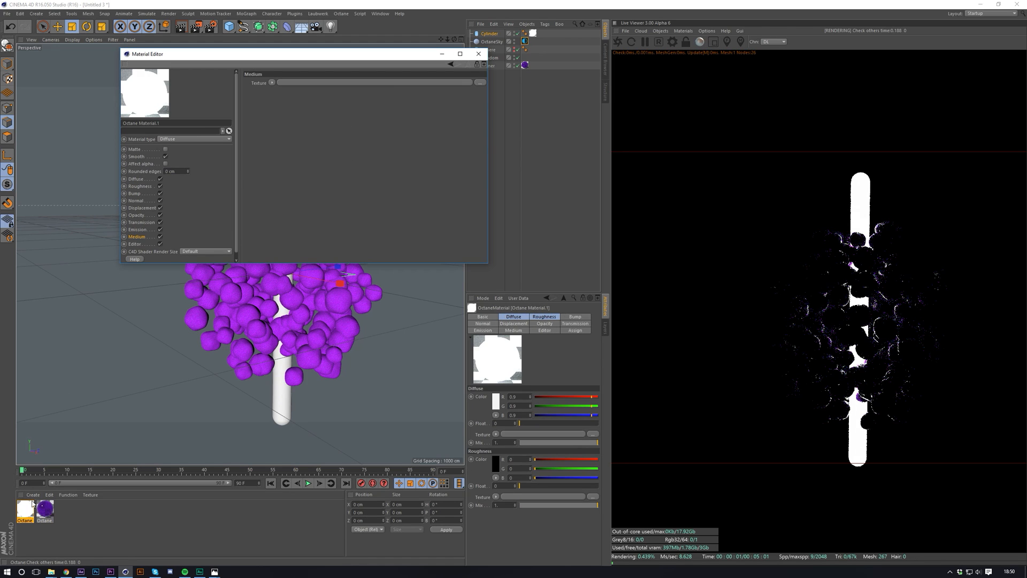
click(144, 230)
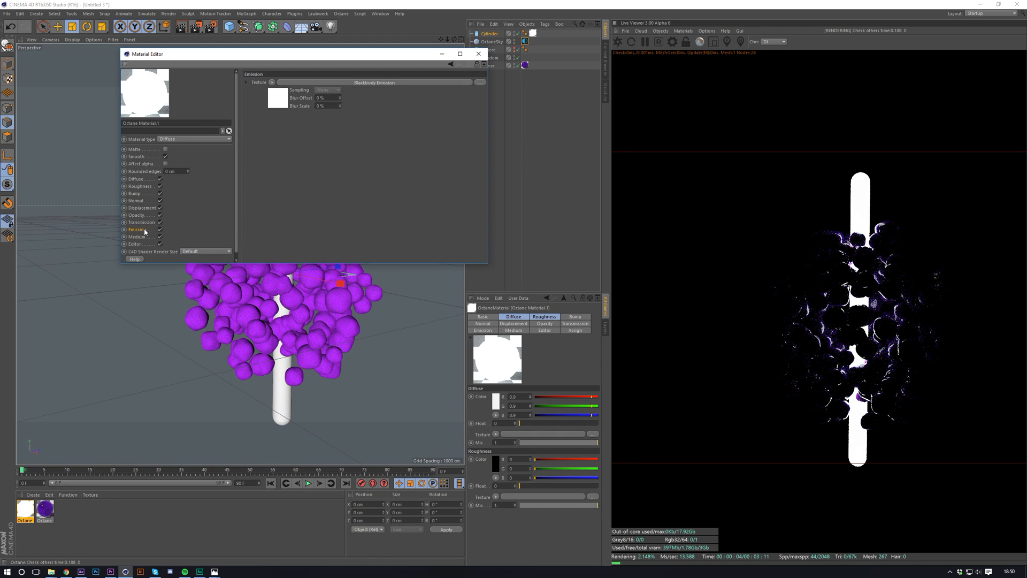
click(272, 105)
drag(315, 96, 315, 97)
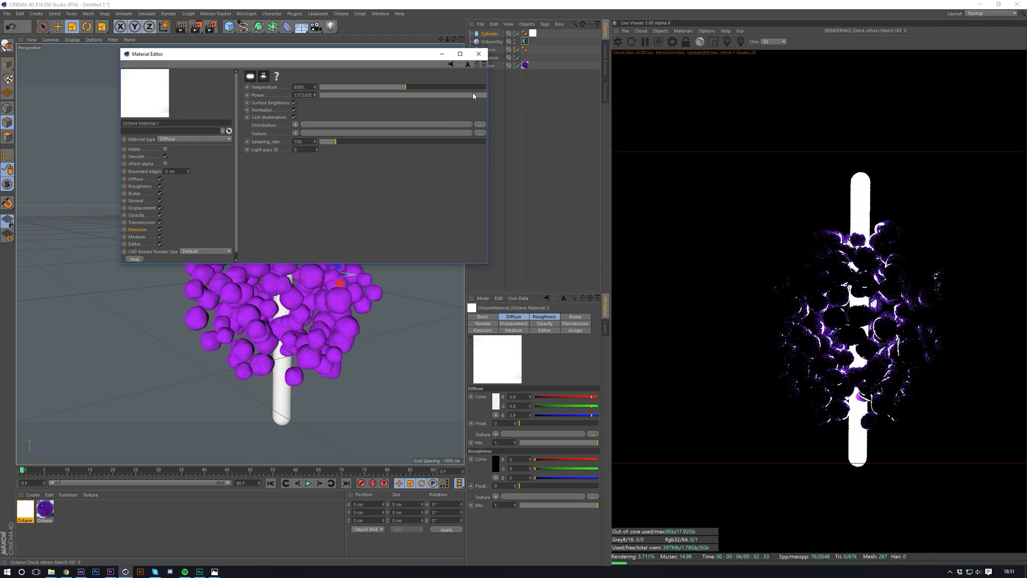
drag(473, 96, 468, 95)
Set the scale of the purple Octane material's Scattering Medium to about 2.81
click(46, 508)
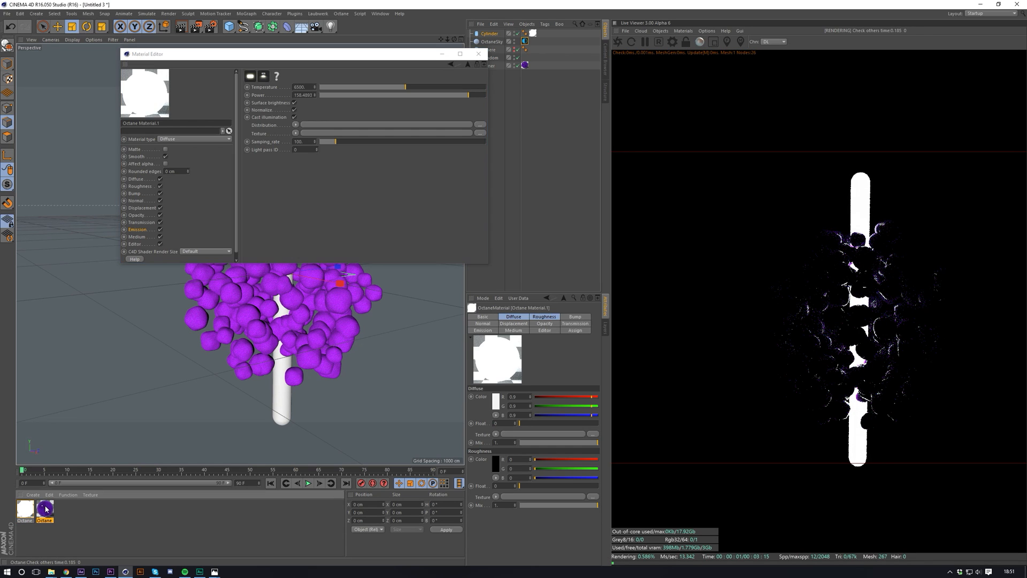
click(141, 250)
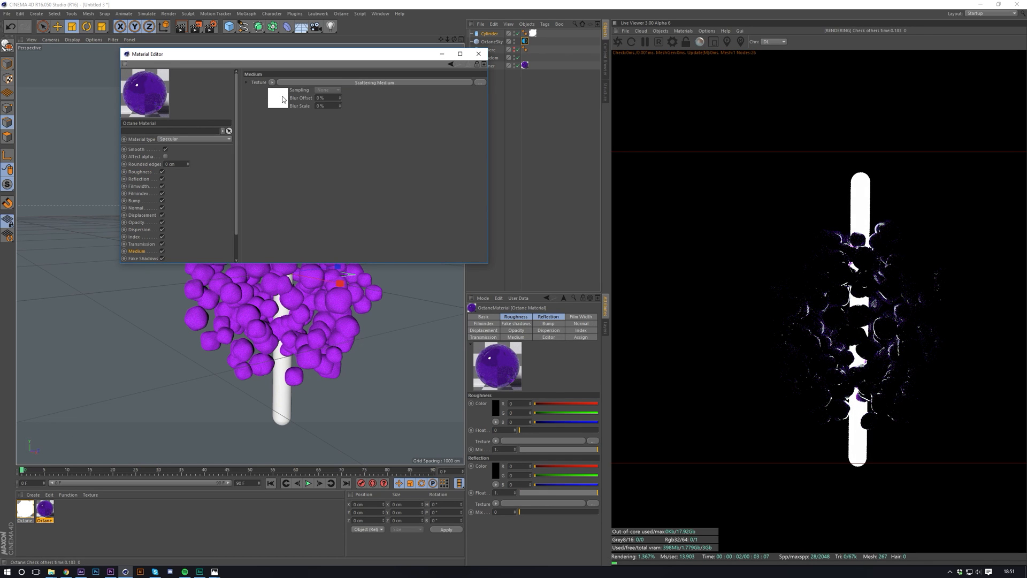
click(283, 99)
click(403, 180)
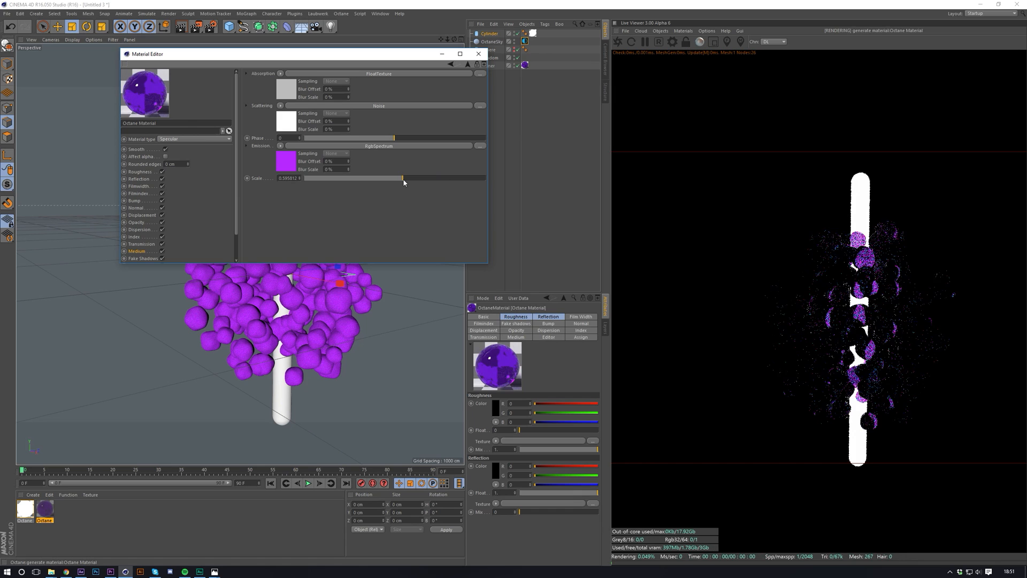
drag(404, 182, 421, 184)
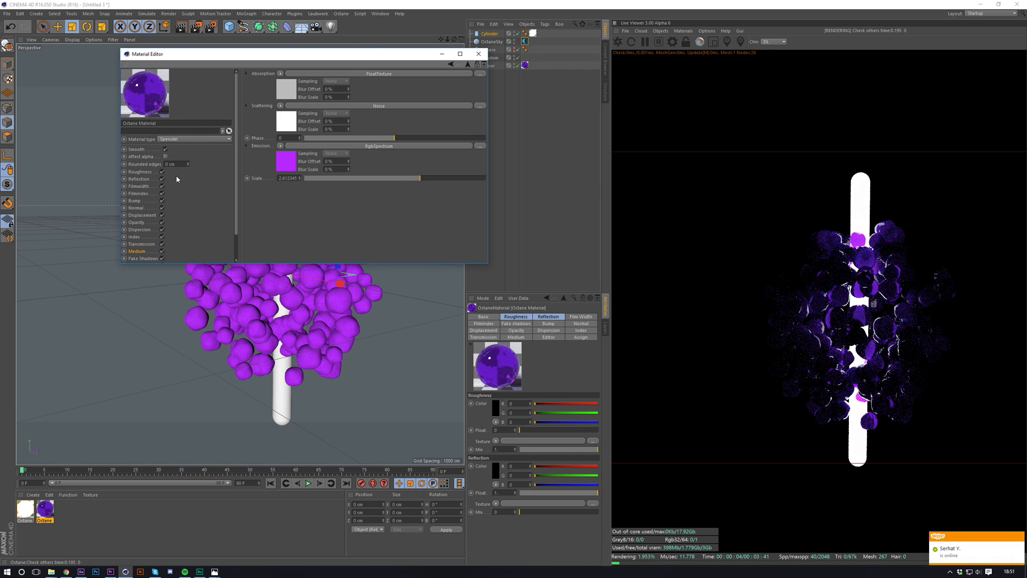
Set the purple material's roughness float to 0.005 and close the material editor
click(140, 171)
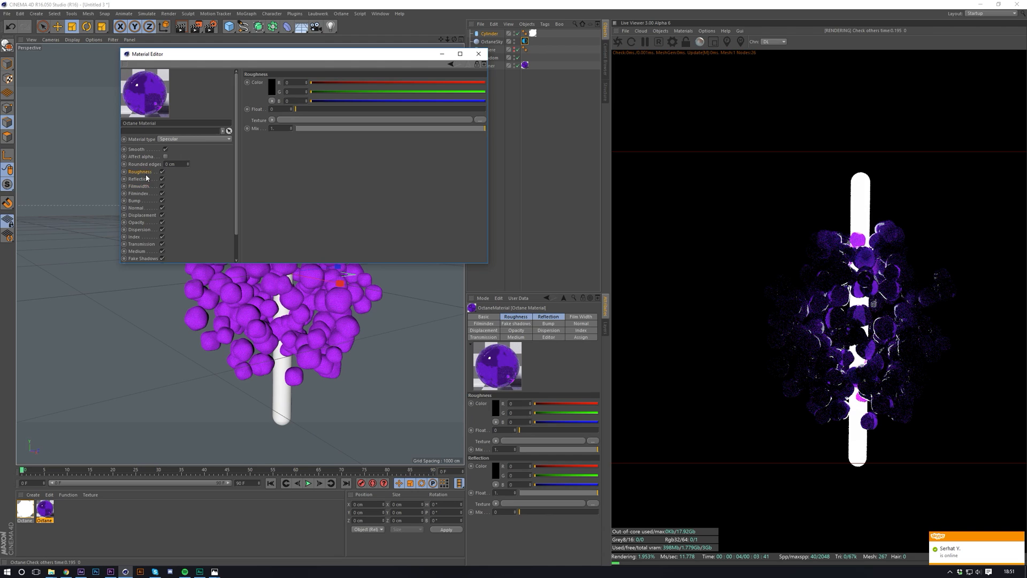
click(283, 109)
text(.005)
key(Return)
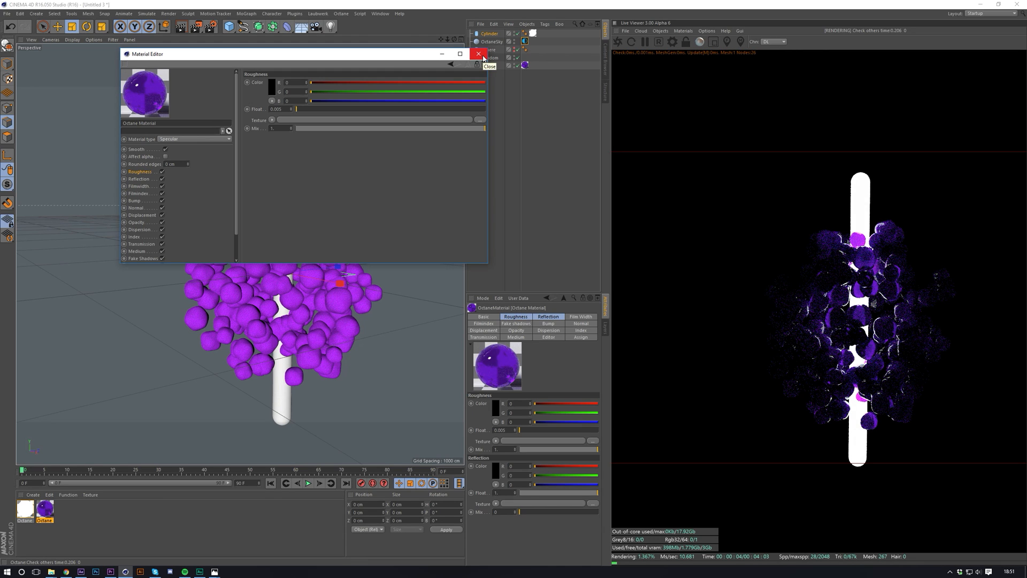
click(483, 58)
Raise the Blackbody Emission temperature of the cylinder's white material to 12000 and close the editor
double_click(25, 508)
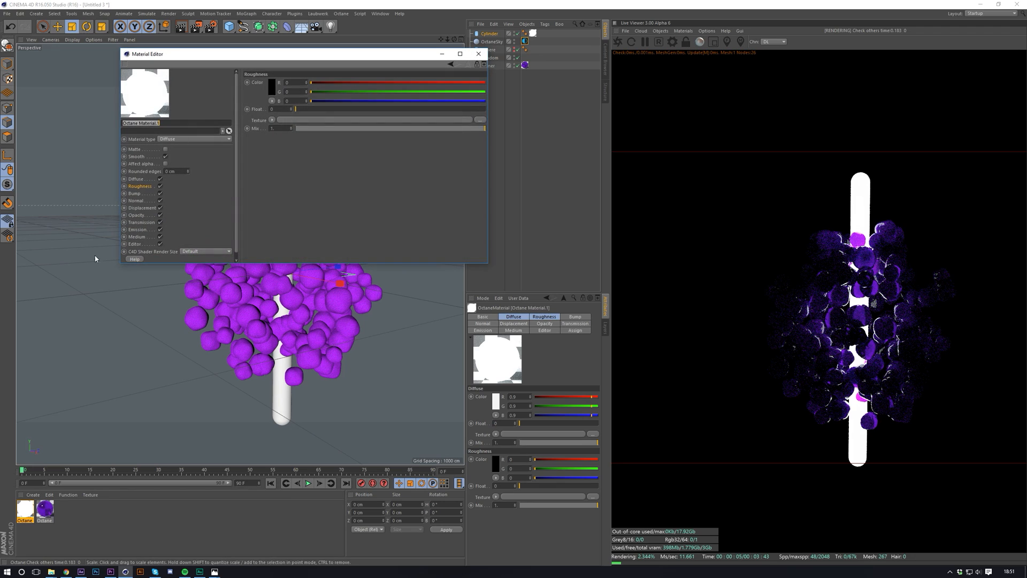
click(138, 231)
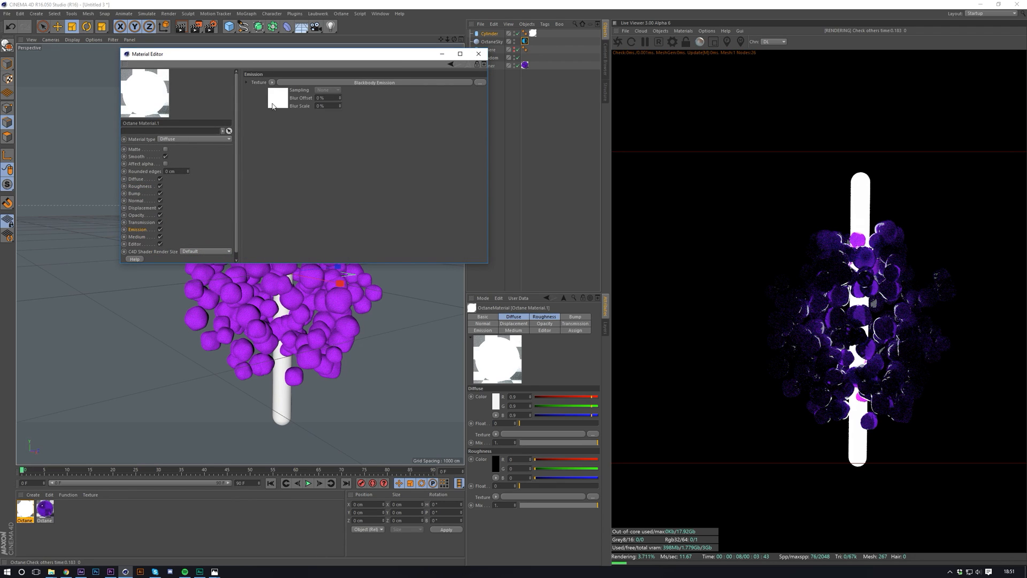
click(273, 106)
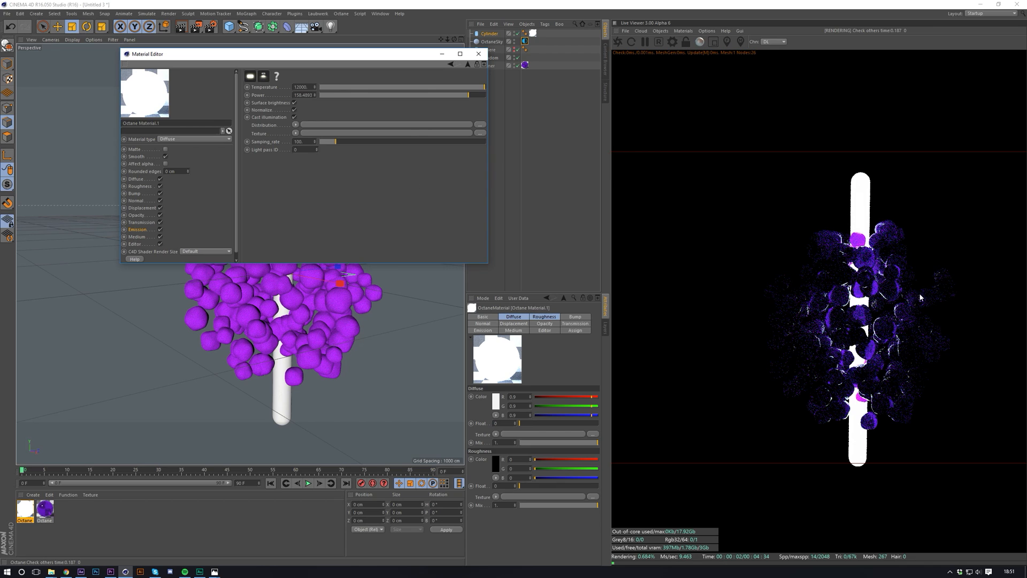
click(479, 54)
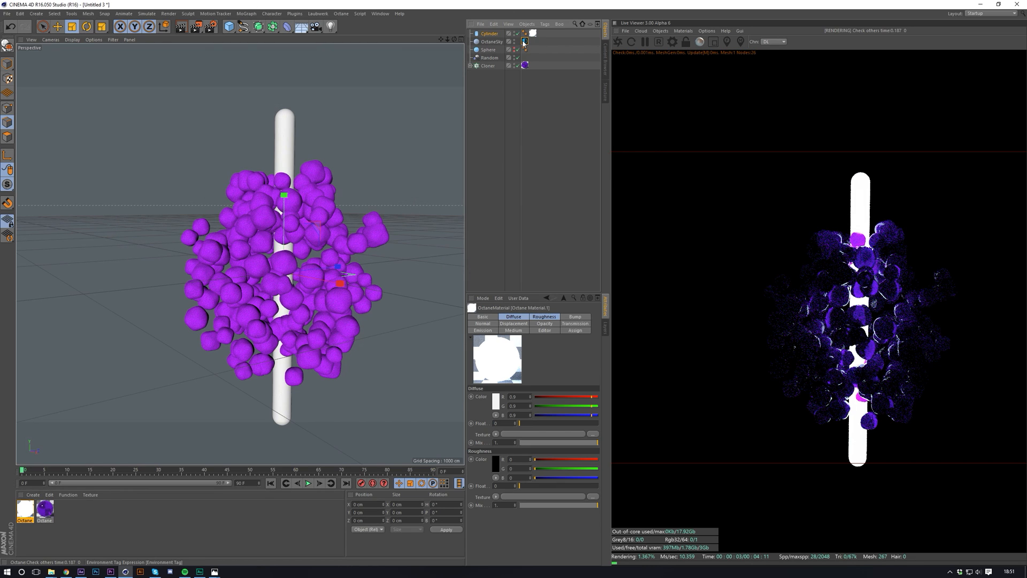
Open the OctaneSky's HDRI image texture, restore its power to 1 and set its type to Float
click(524, 41)
drag(536, 379, 546, 380)
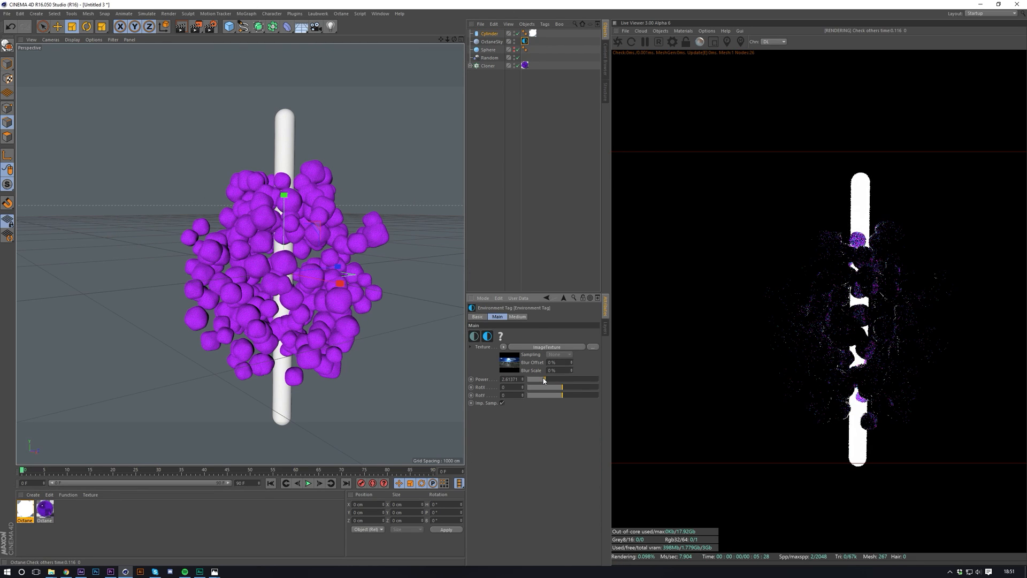
key(ctrl+z)
click(509, 364)
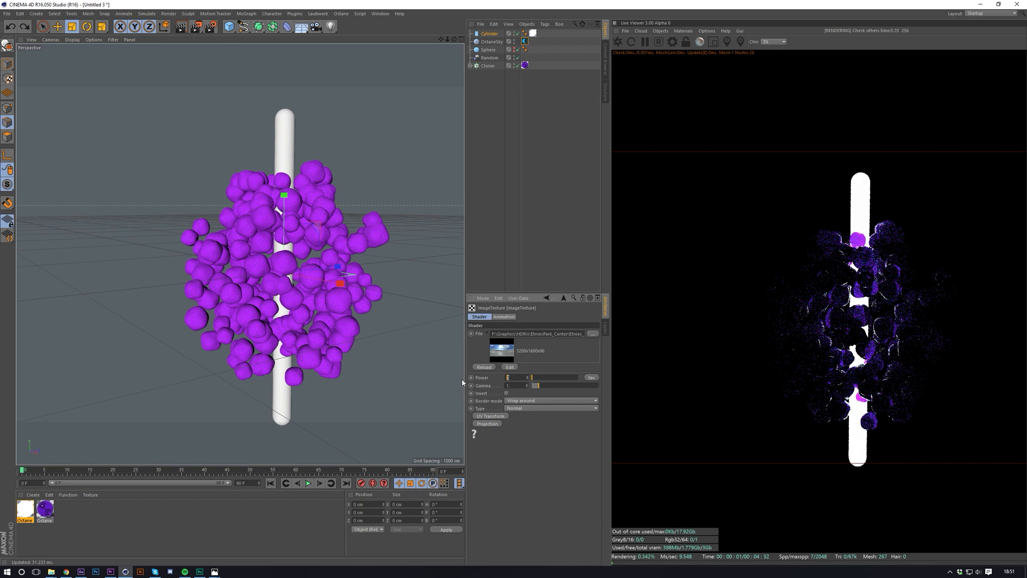
key(ctrl+y)
click(527, 409)
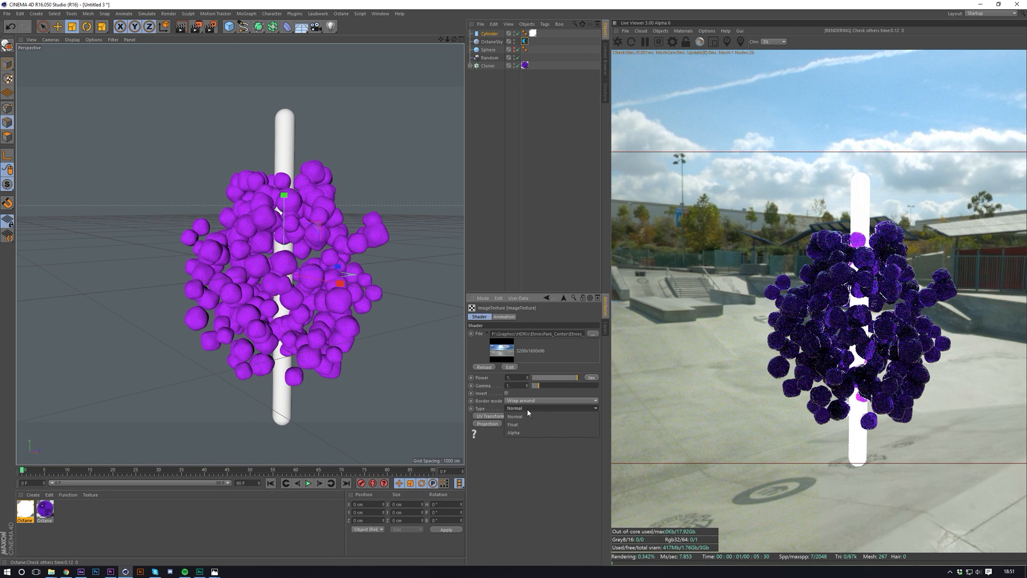
click(524, 425)
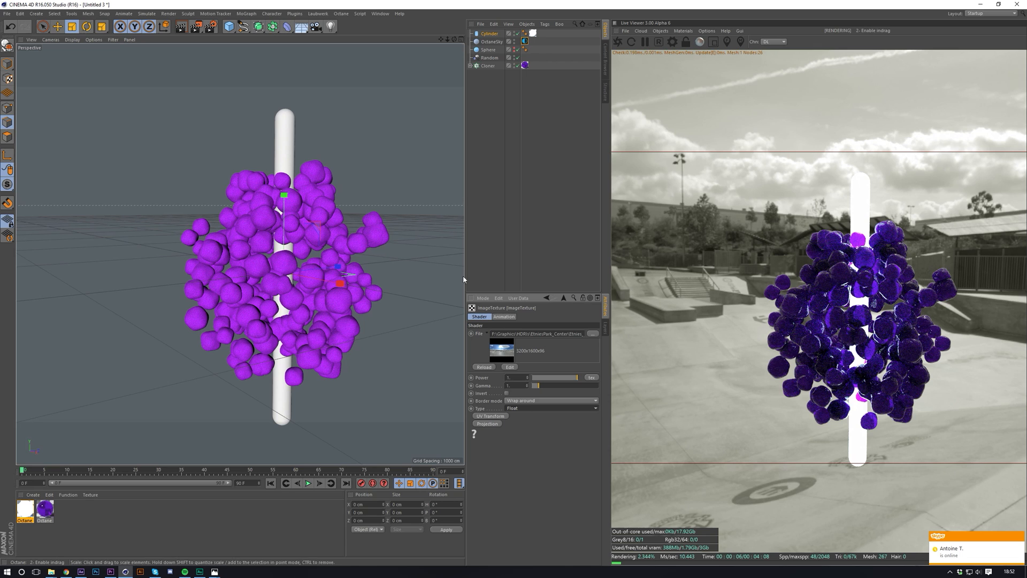
Add an Octane Camera and set its thin lens aperture to 5 cm with an f-stop of 0.5
click(660, 30)
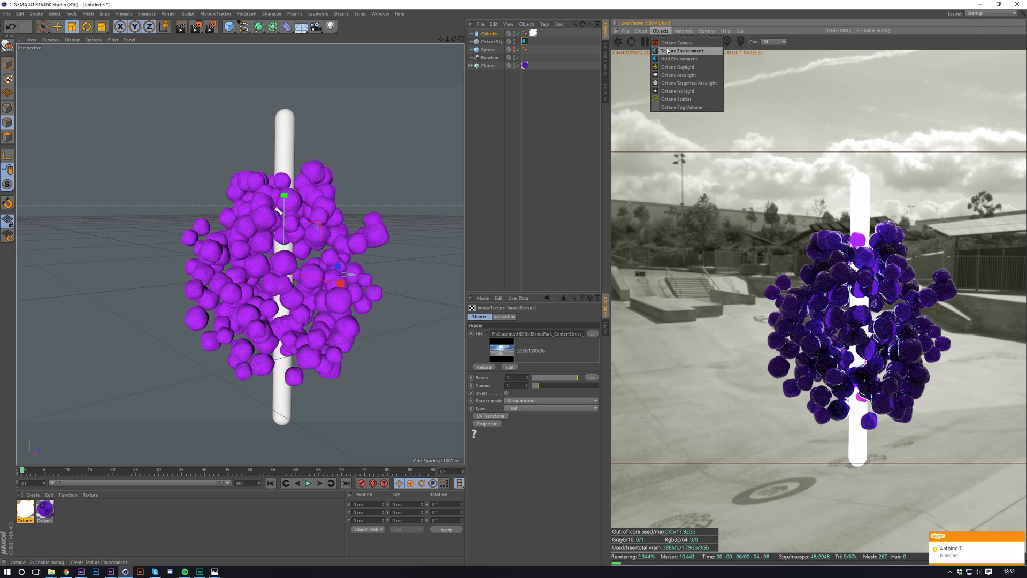
click(671, 43)
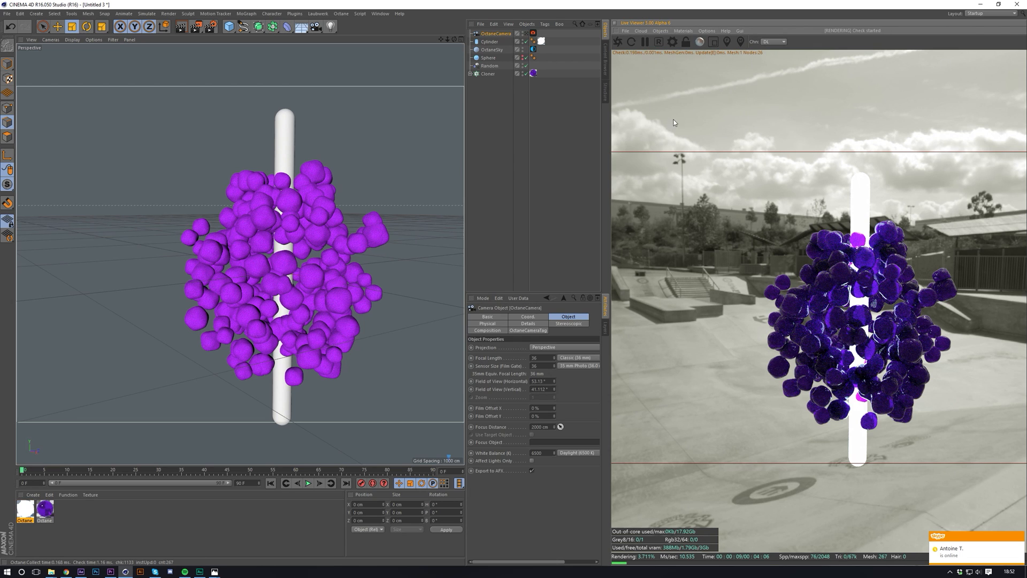
click(534, 34)
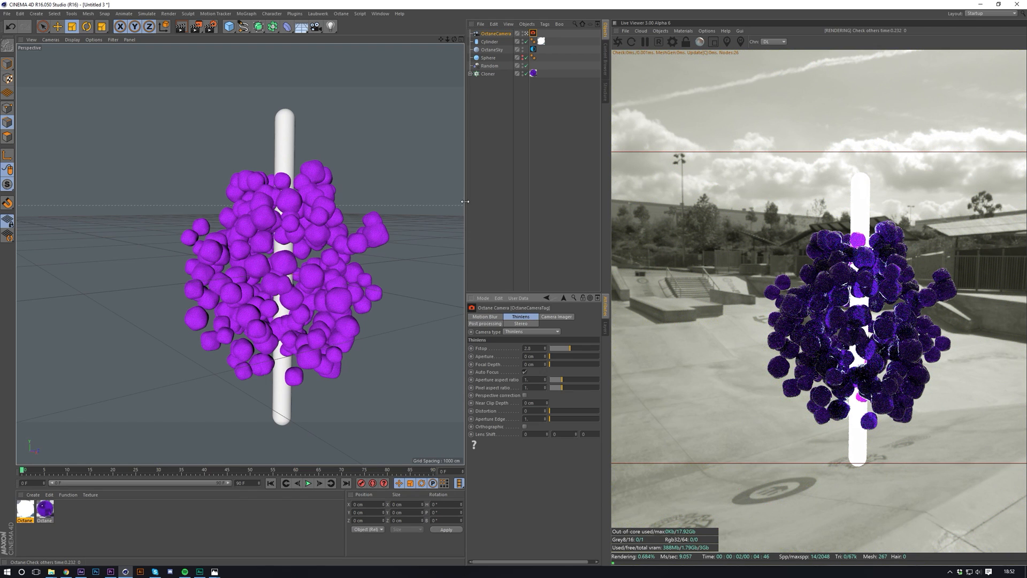
mouse_move(465, 201)
mouse_down()
mouse_move(440, 201)
mouse_move(469, 201)
mouse_move(457, 202)
mouse_up()
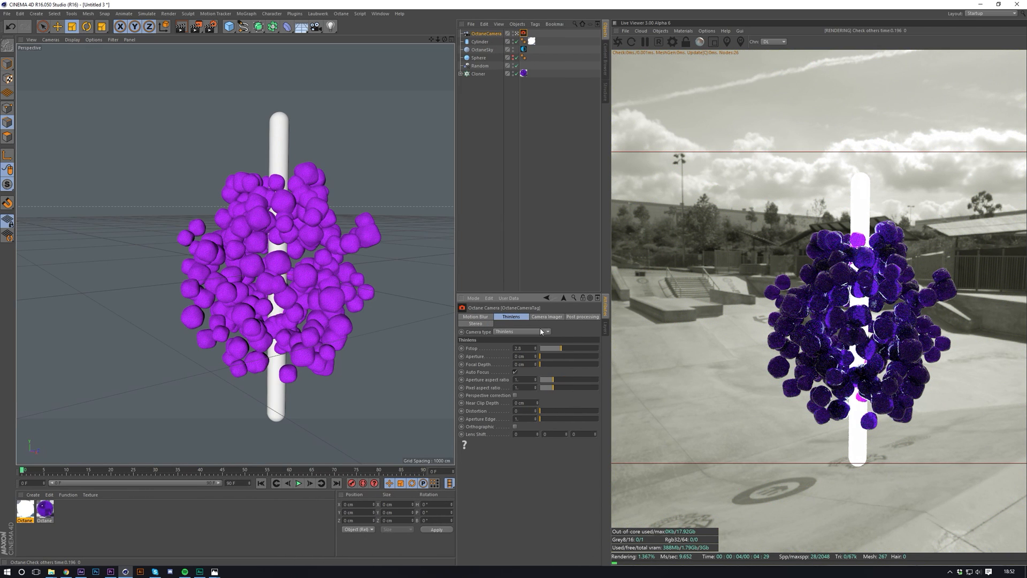
key(Return)
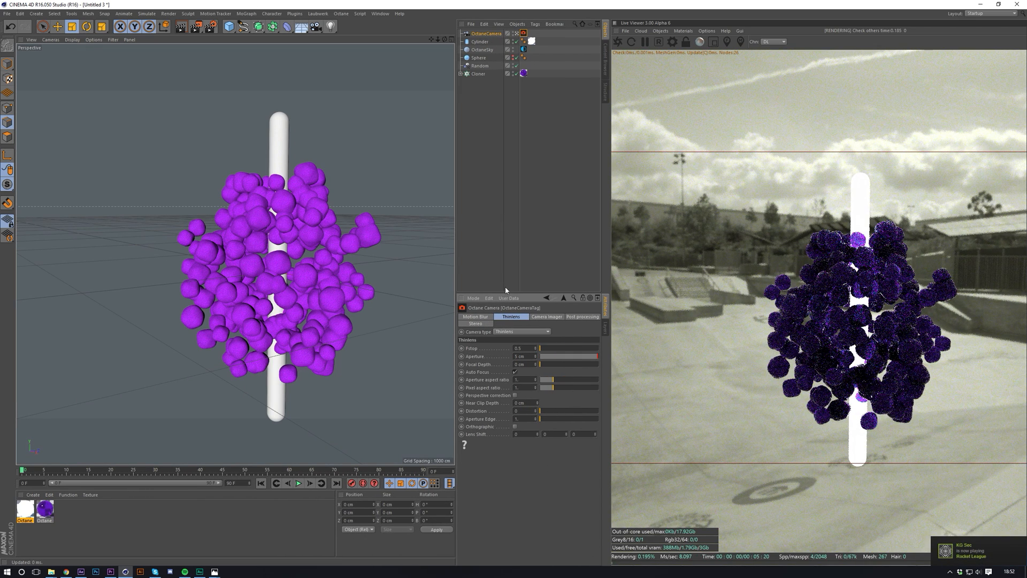
Examine the camera's depth of field on the clones close up and from several angles in the live render
drag(431, 39, 412, 30)
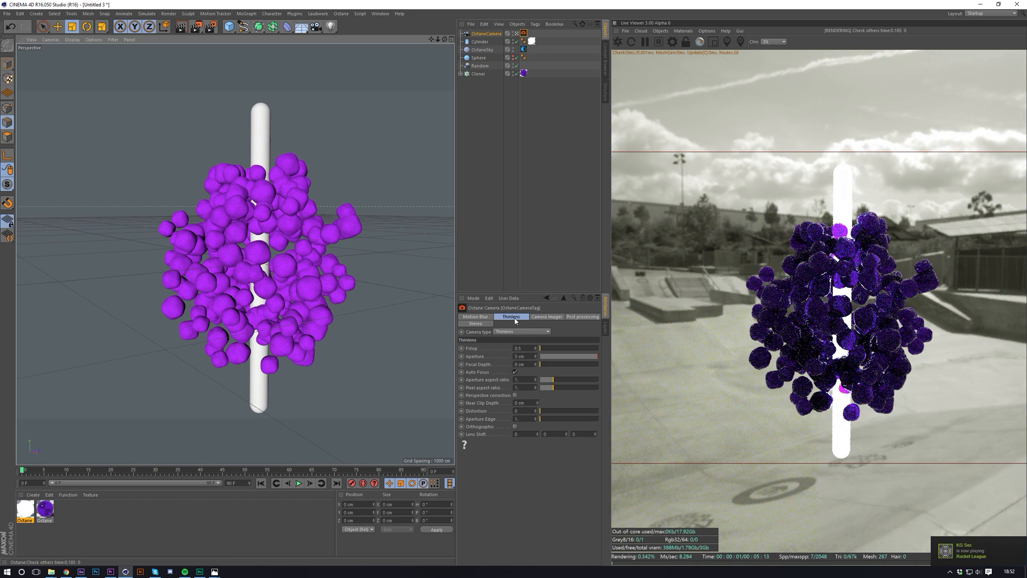
click(528, 356)
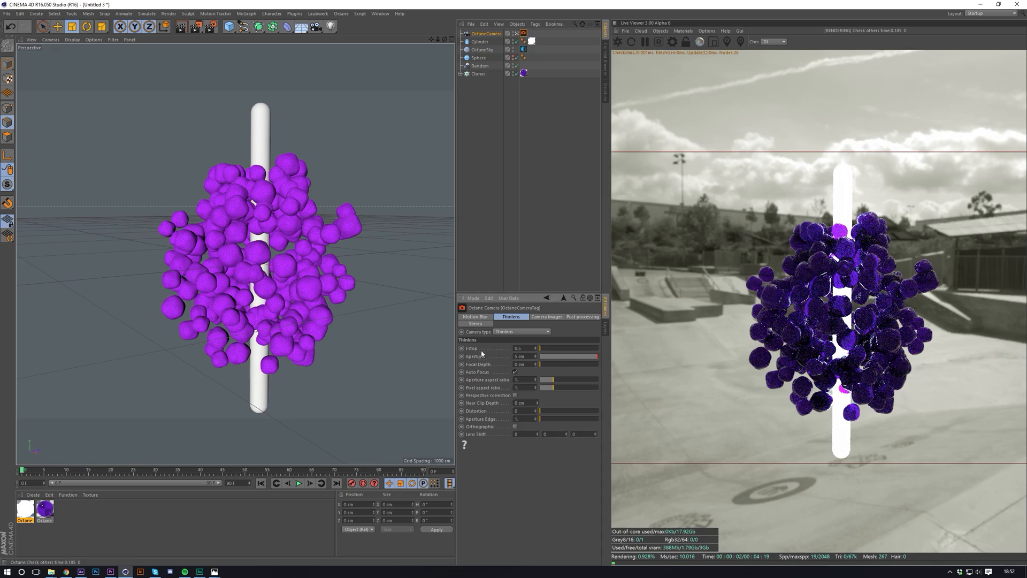
scroll(235, 254, up, 6)
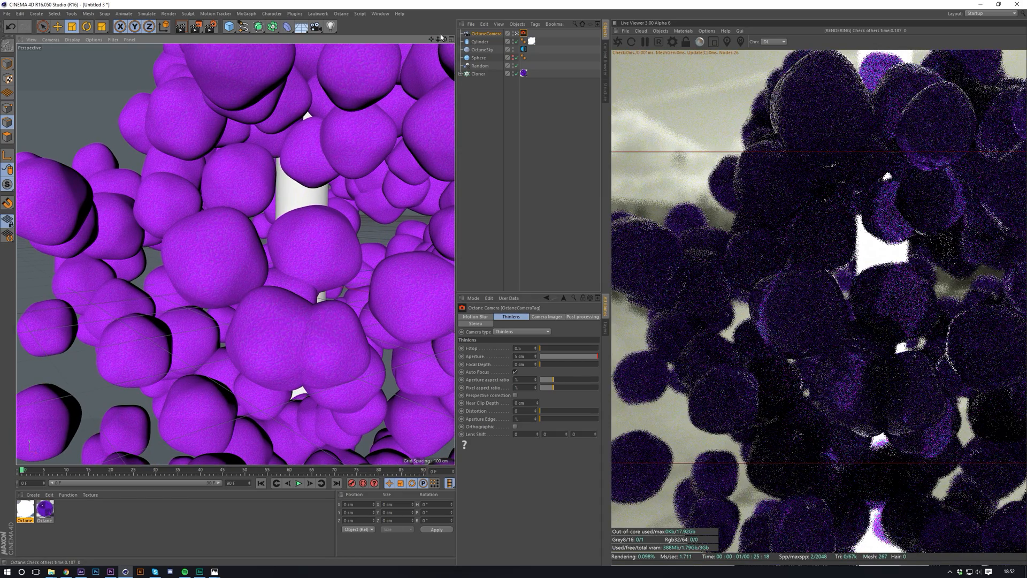
drag(444, 39, 444, 40)
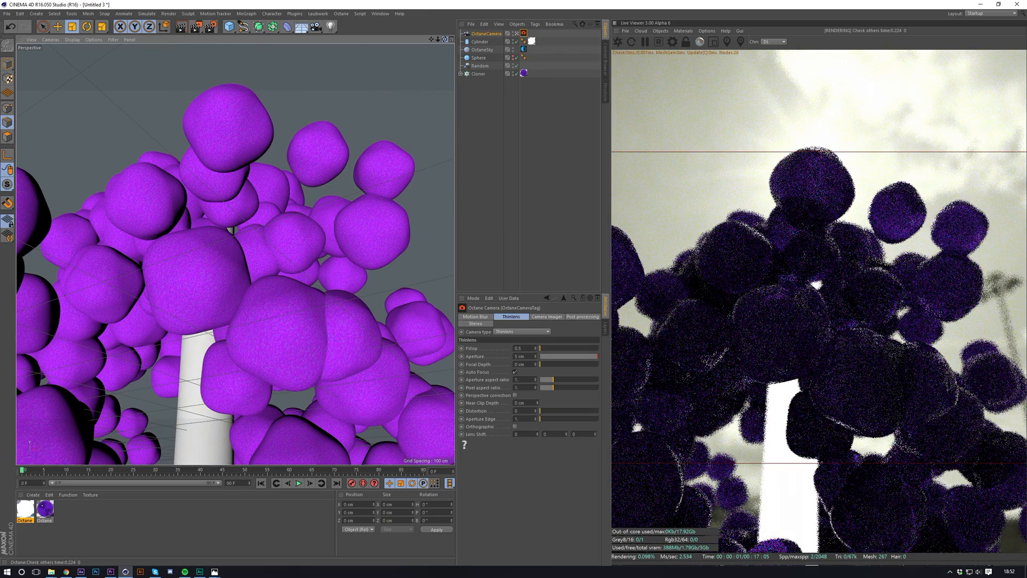
mouse_move(330, 91)
alt+mouse_down()
mouse_move(235, 254)
mouse_move(329, 91)
alt+mouse_up()
alt+right_drag(330, 91, 235, 254)
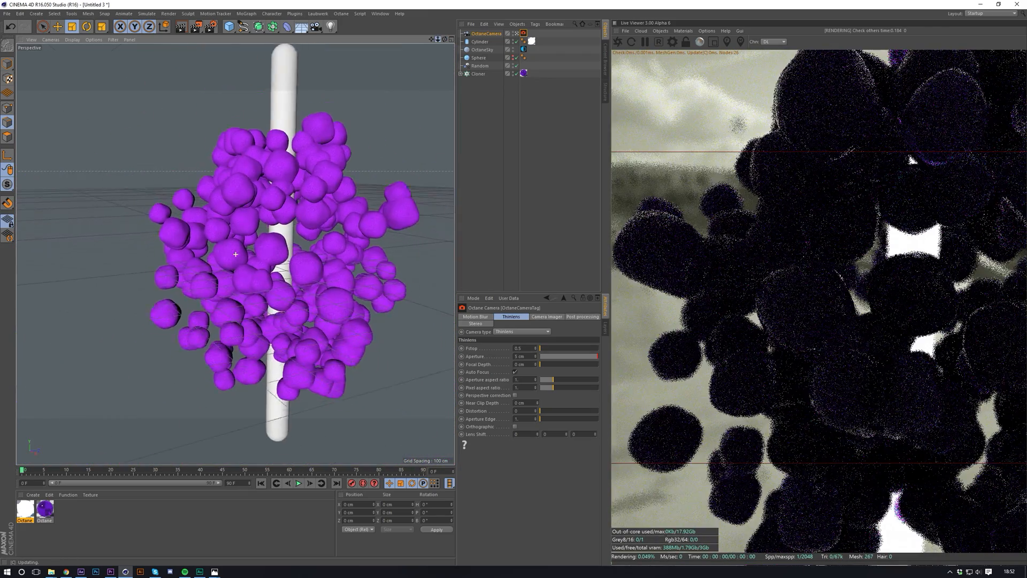
drag(438, 39, 438, 39)
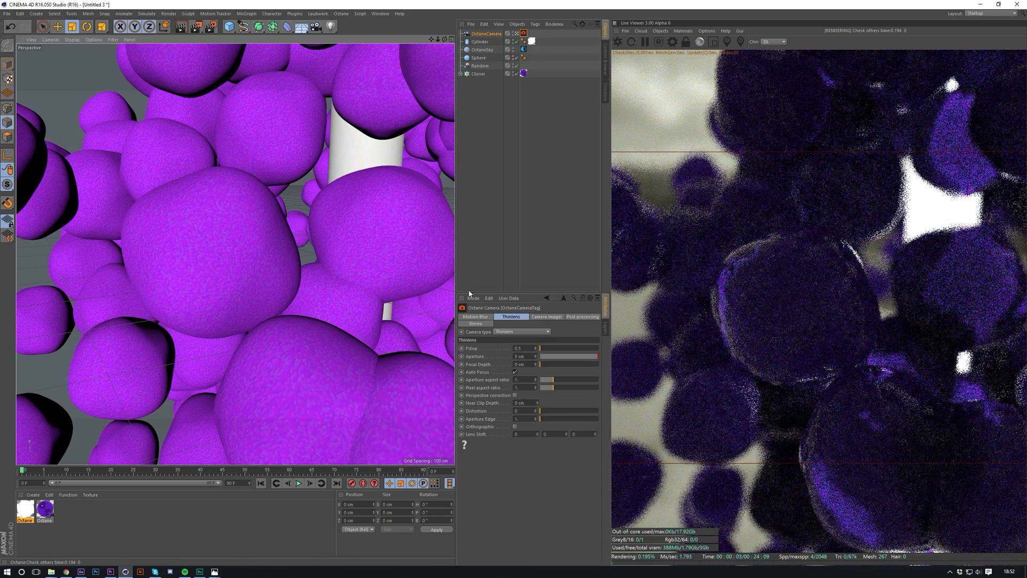
drag(432, 40, 311, 45)
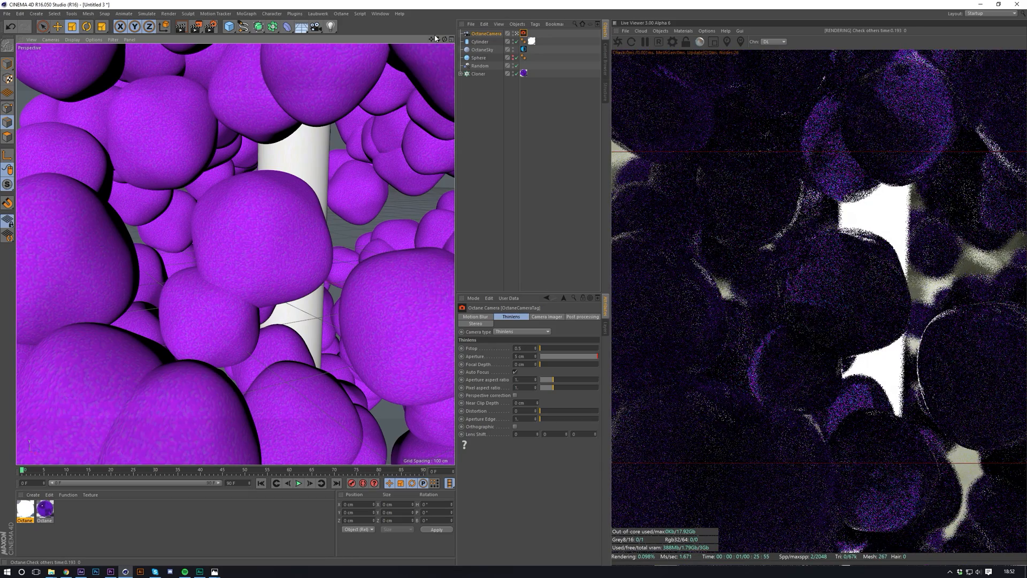
drag(438, 39, 369, 46)
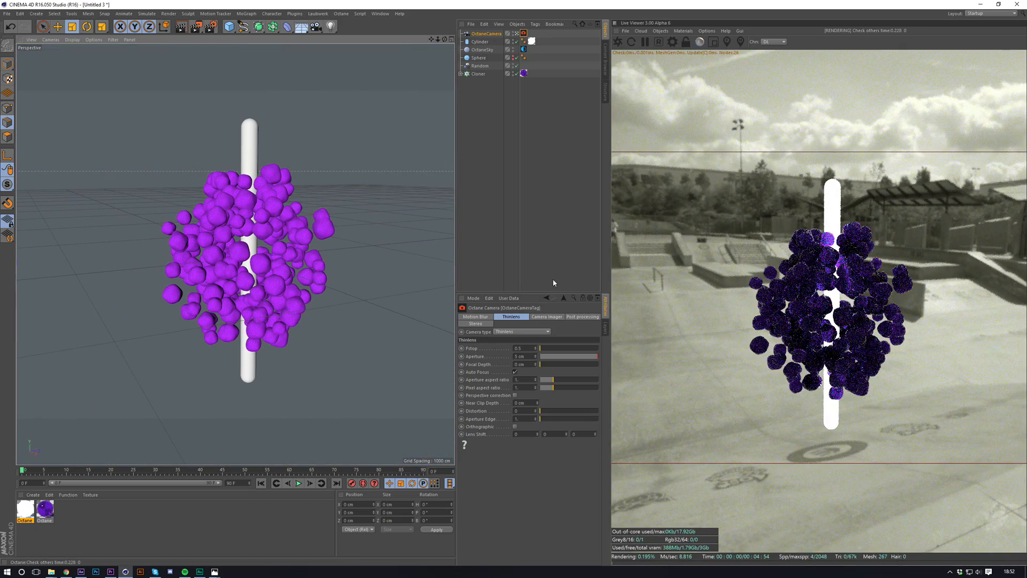
Enable the camera's post processing with bloom power about 18, glare power about 3.3 and glare blur about 0.1
click(583, 317)
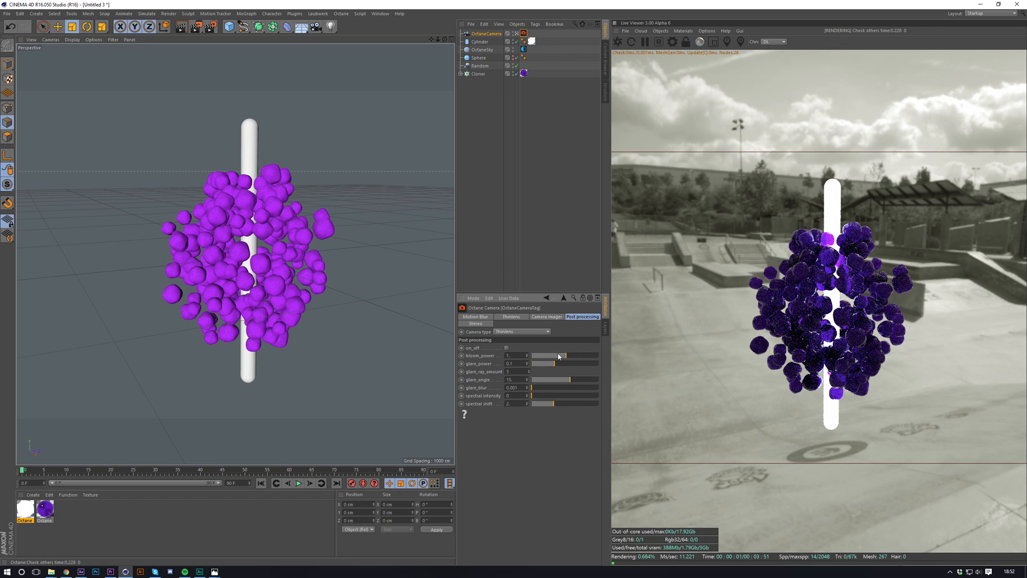
drag(558, 356, 582, 359)
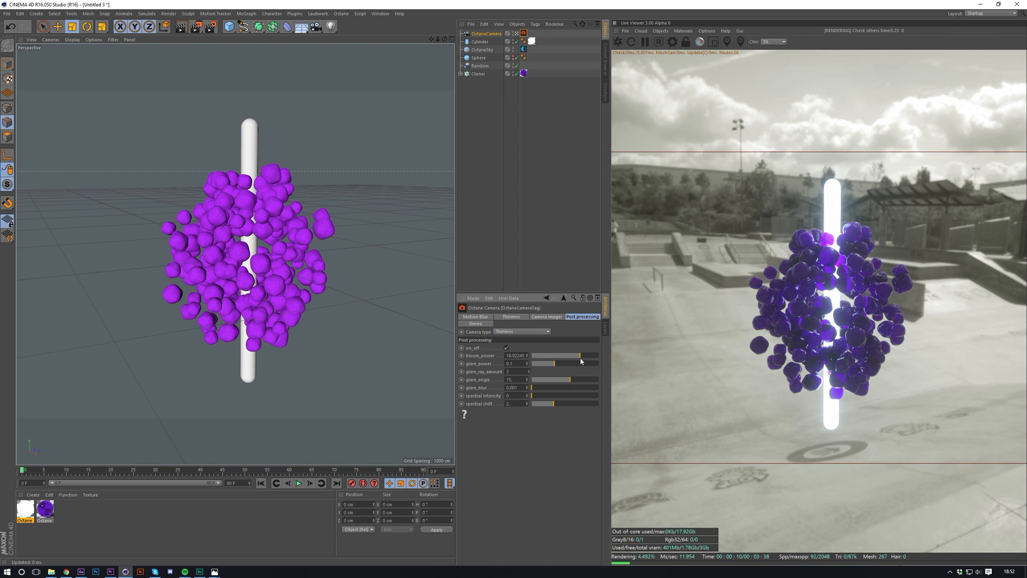
drag(571, 368, 563, 389)
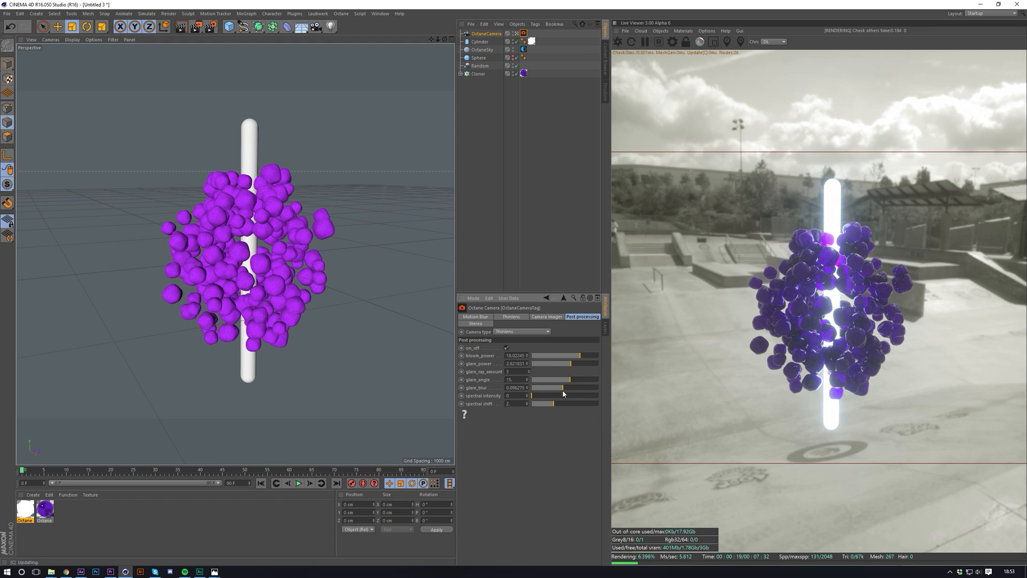
click(490, 365)
mouse_move(570, 367)
mouse_down()
mouse_move(553, 364)
mouse_move(572, 369)
mouse_up()
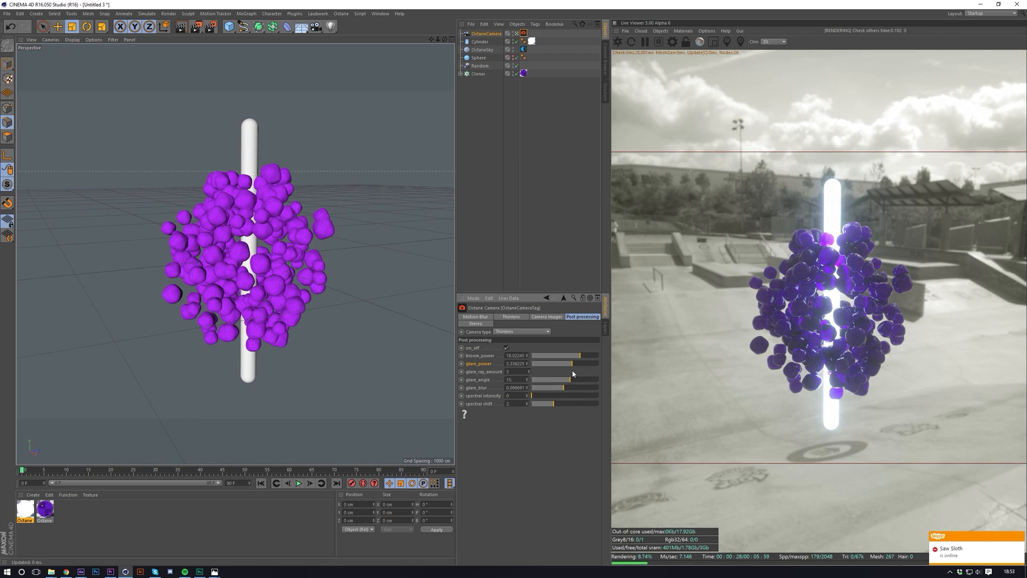
Enable the Camera Imager on the Octane Camera tag
click(546, 316)
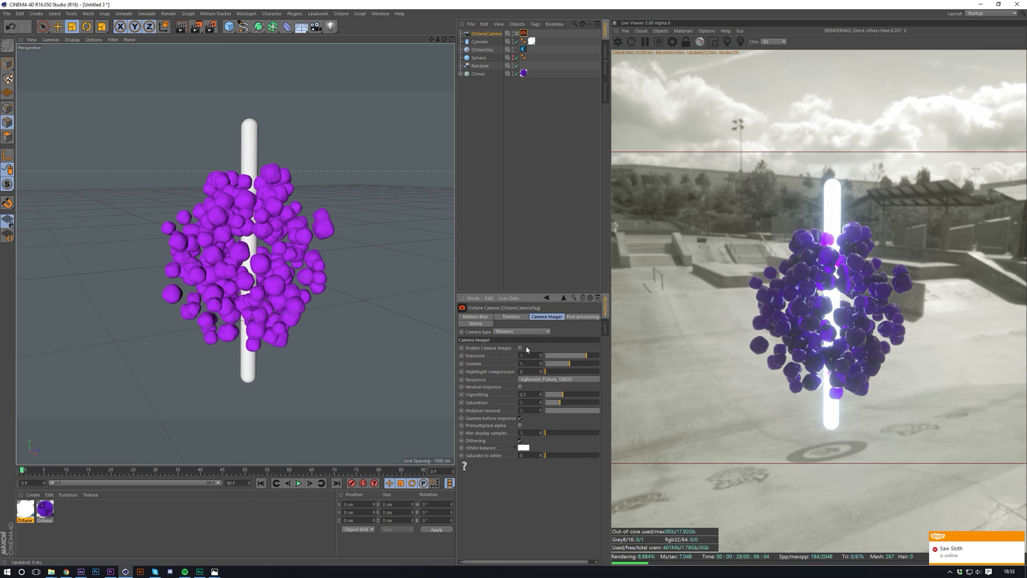
click(521, 348)
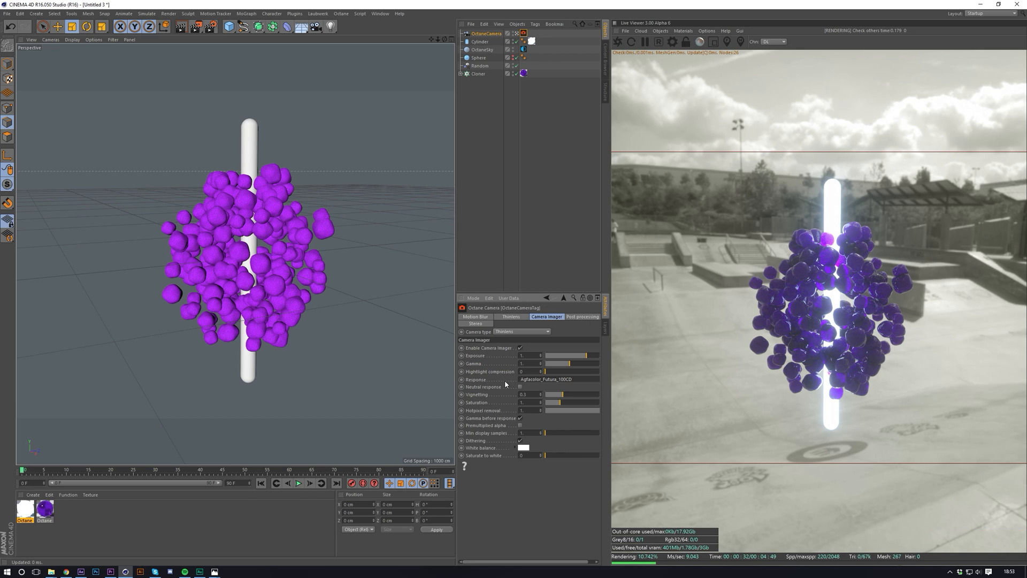
Try out several camera imager film responses, from Agfacolor_Futura_II_100CD through Gold_200CD to Portra_160NCCD, and undo the response change
key(Down)
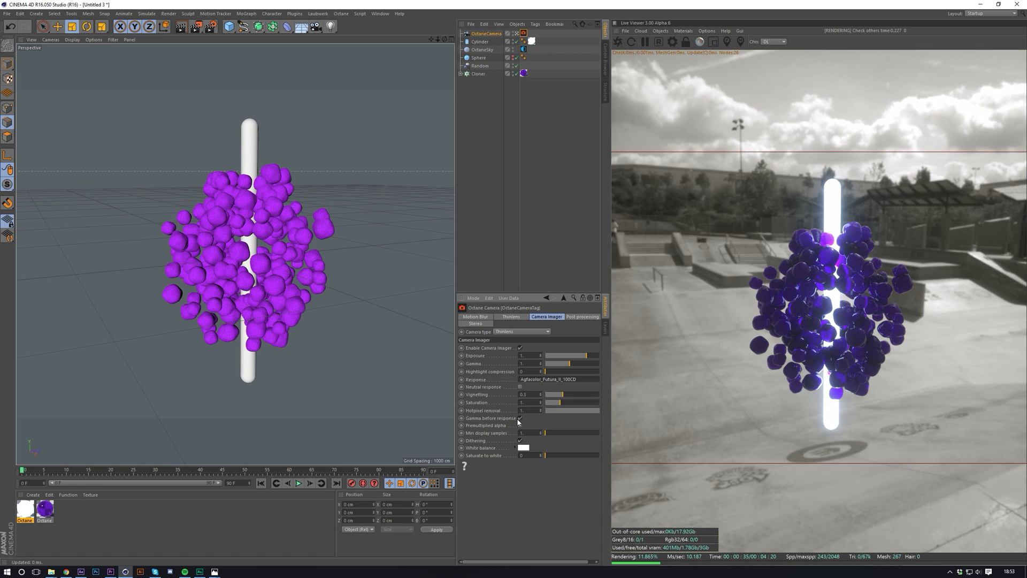
key(Down)
key(Down)
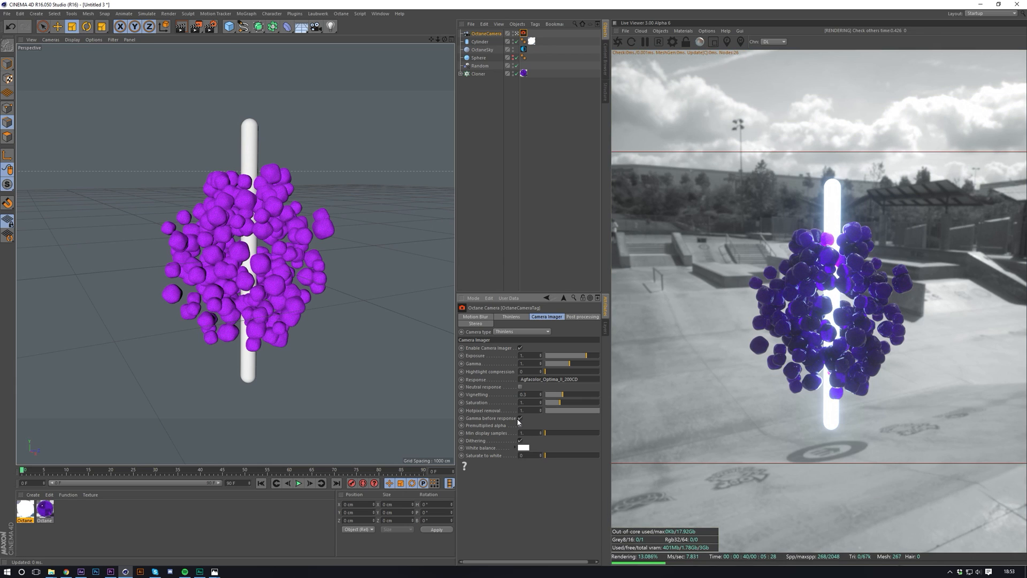
key(Down)
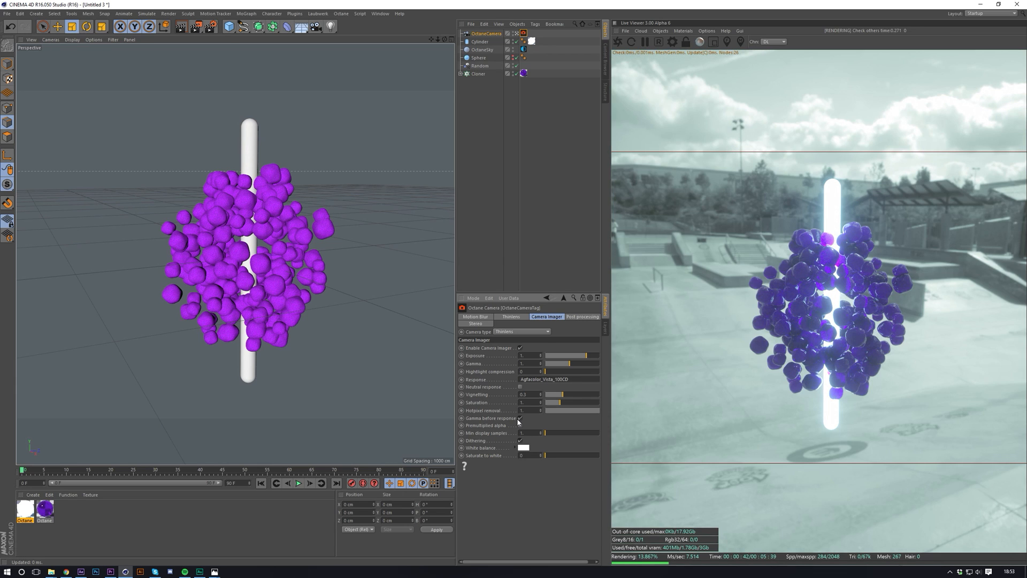
key(Down)
key(Down)
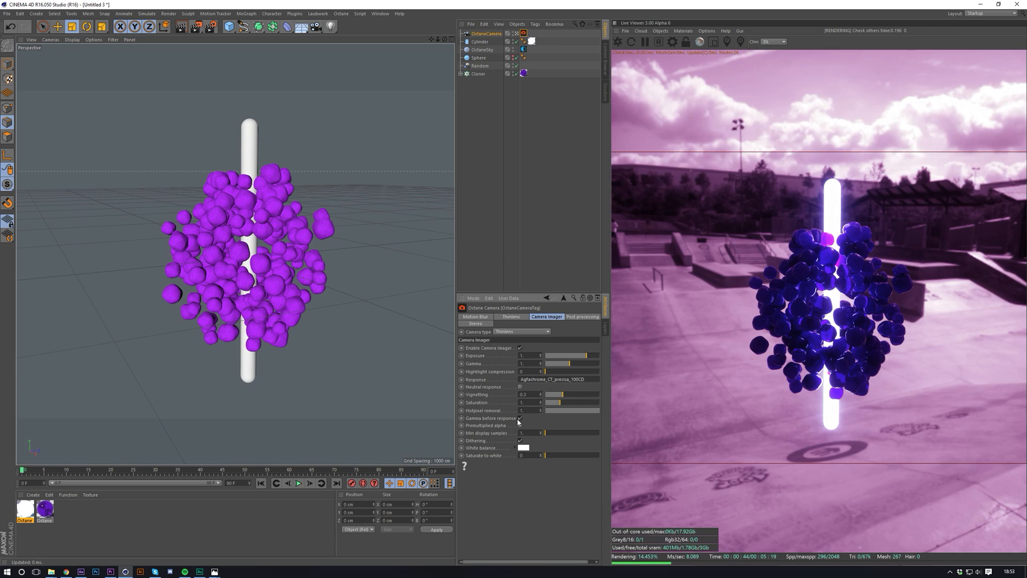
key(Down)
key(Down)
key(Down)
key(Down)
key(Down)
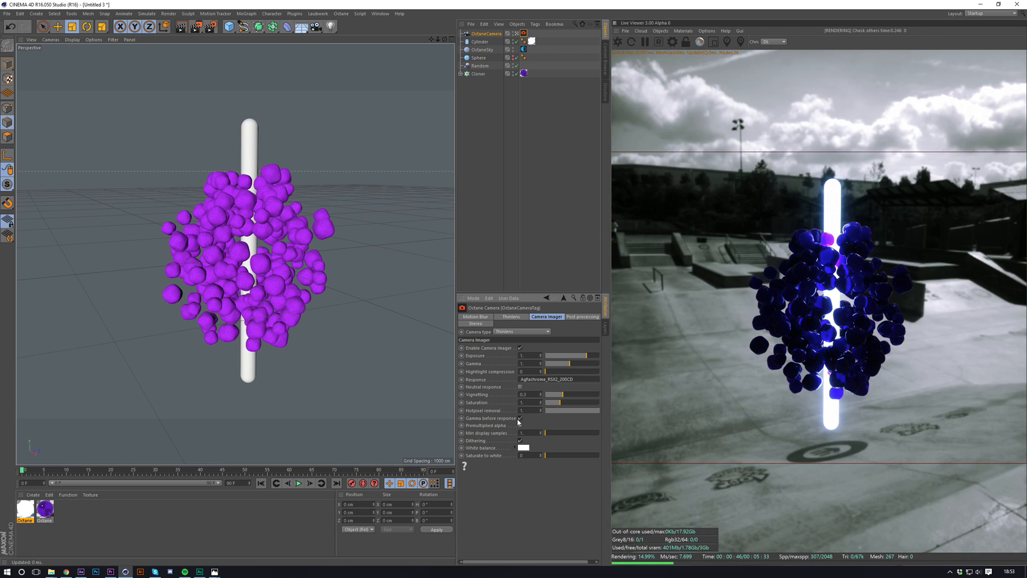
key(Down)
key(Down)
key(Down)
key(Down)
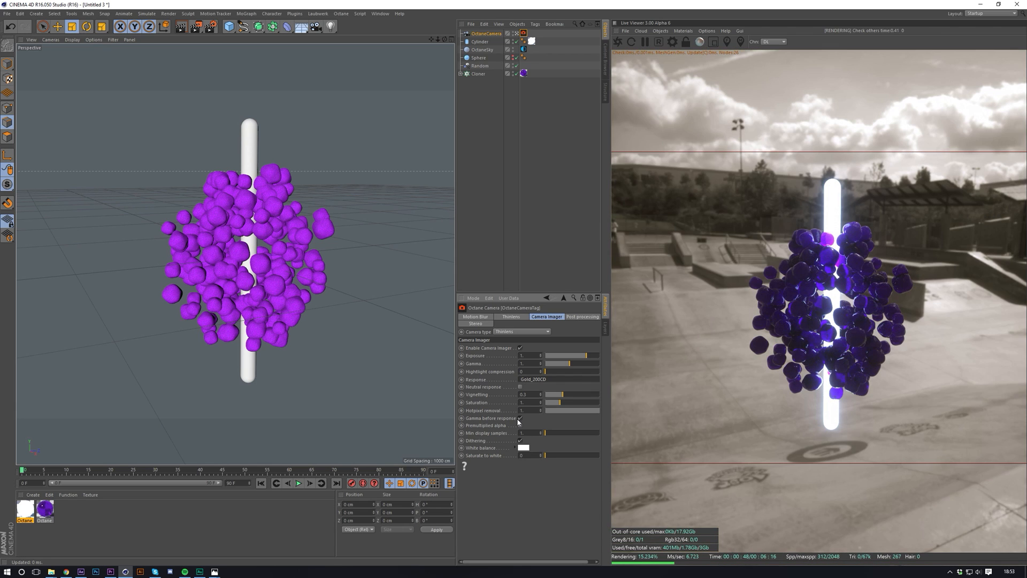
key(Down)
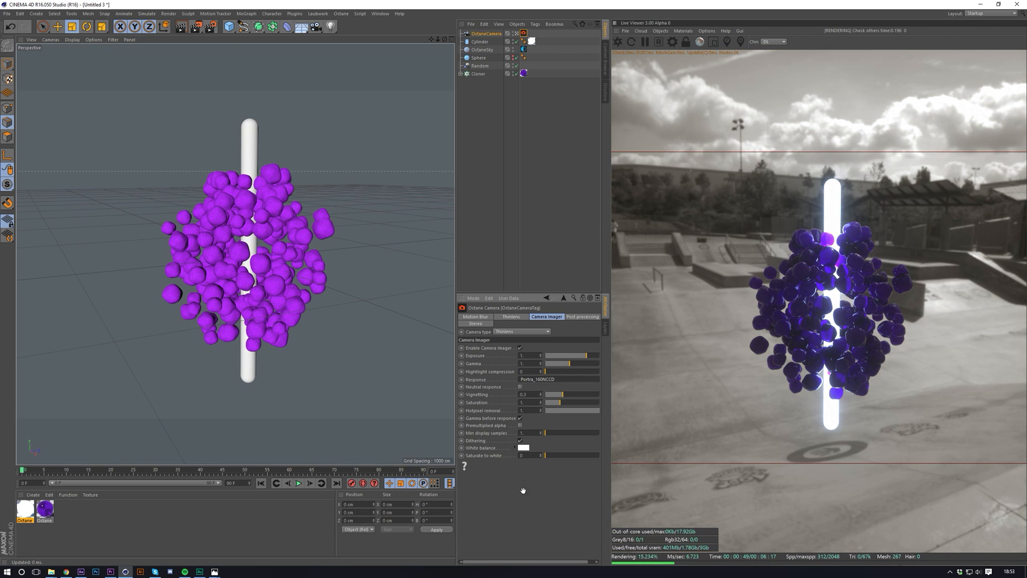
key(ctrl+z)
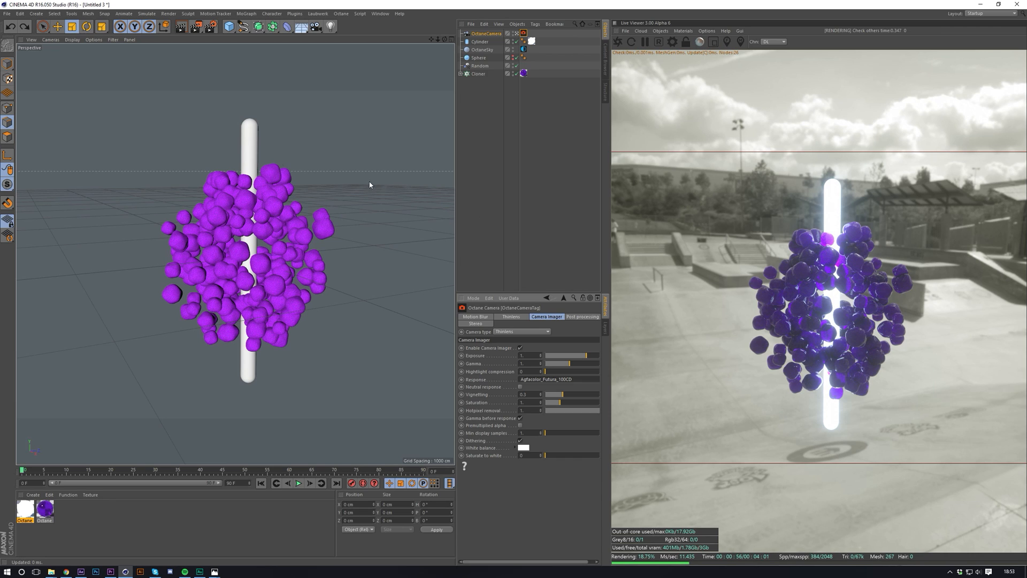
Shift the view of the clone cluster slightly and open the Octane Settings
drag(431, 39, 425, 42)
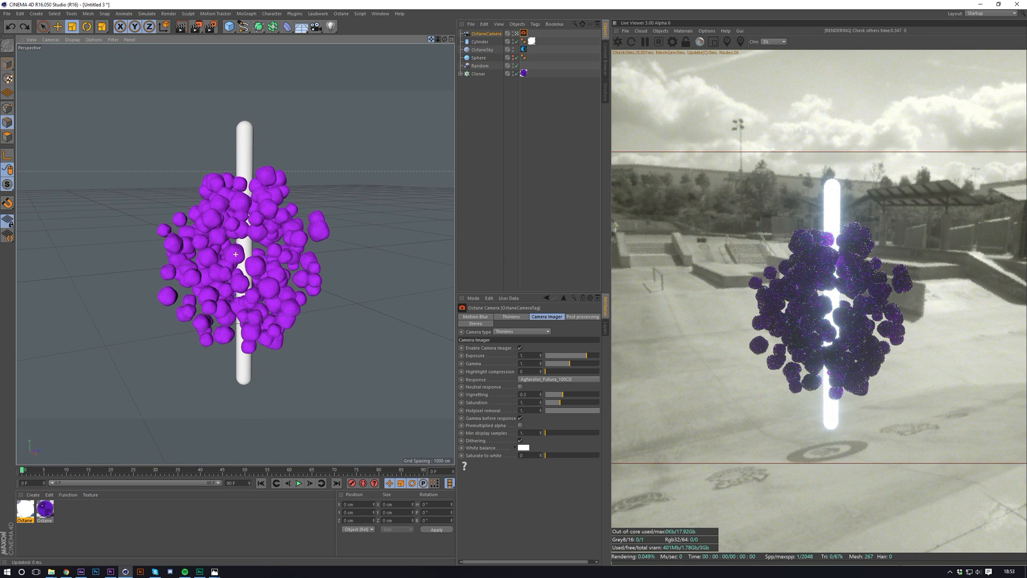
click(341, 13)
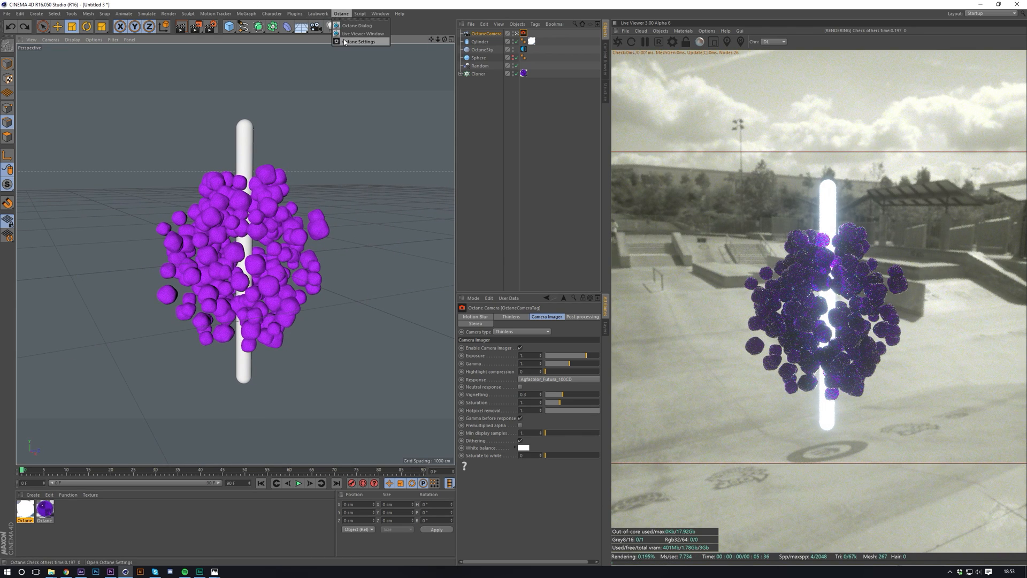
click(344, 42)
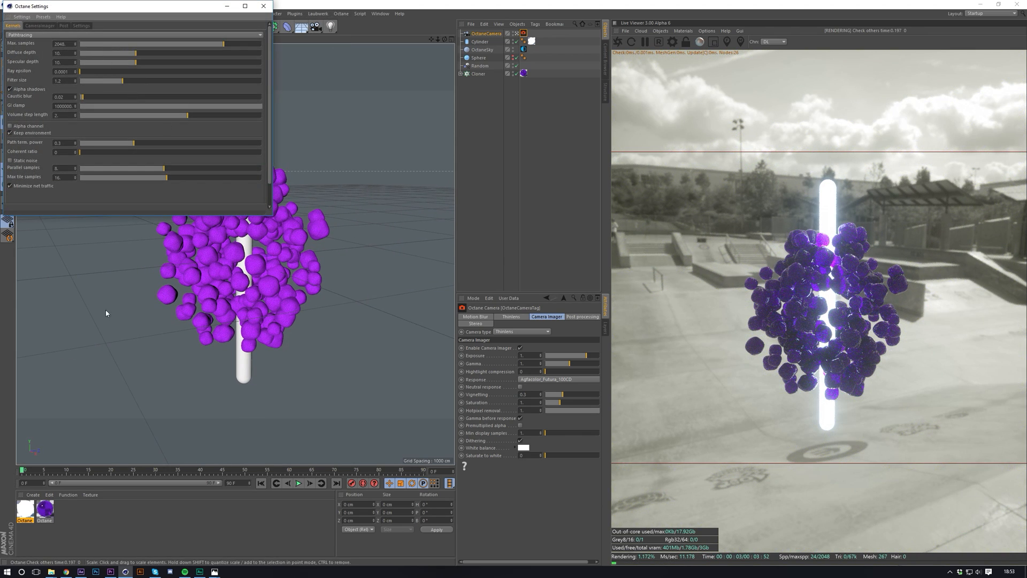
Set the emission sampling rate of the cylinder's white emissive material to 2000 and close the material editor
double_click(25, 510)
click(283, 99)
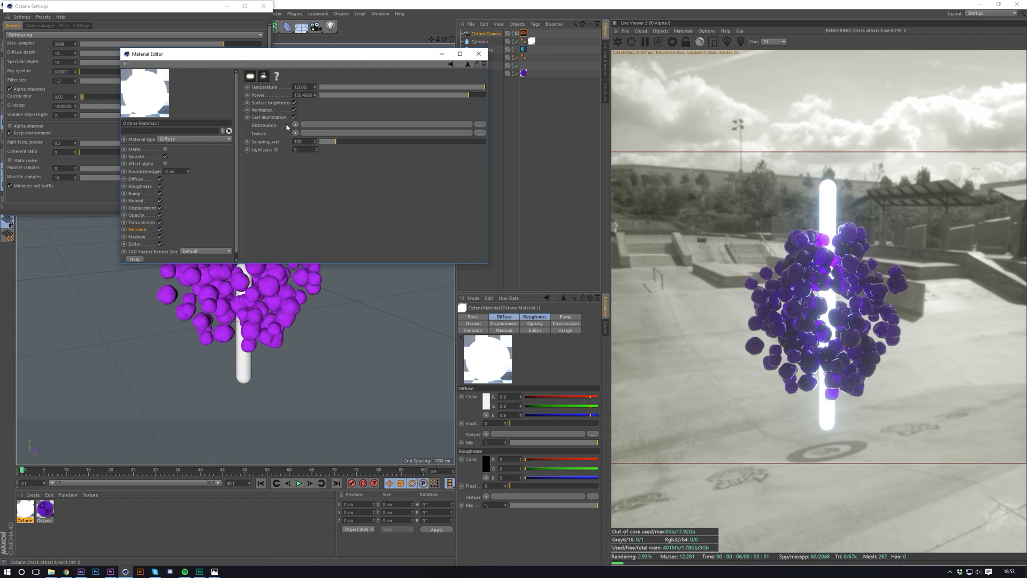
double_click(311, 141)
text(2000)
key(Return)
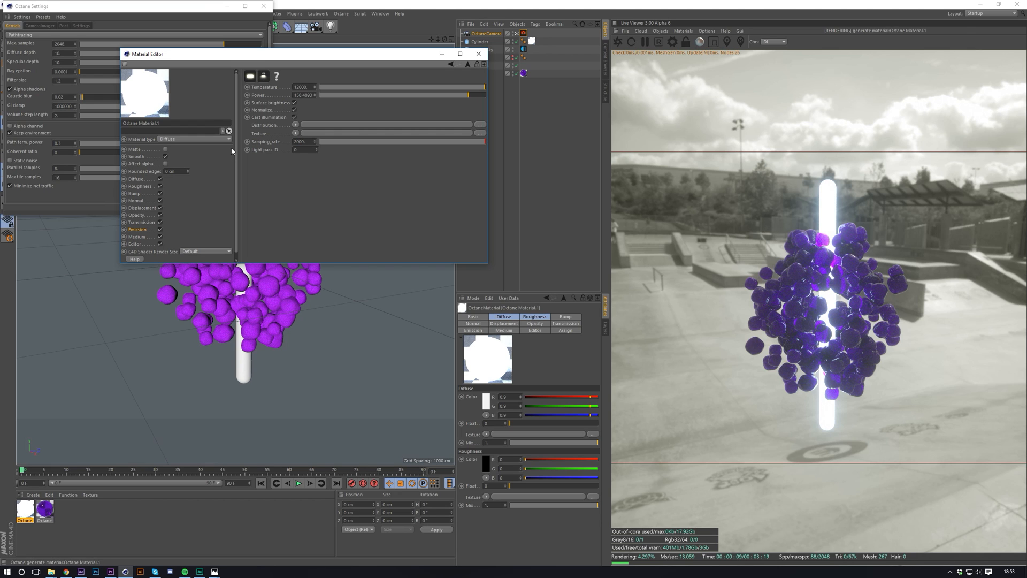
click(478, 53)
Set the Pathtracing kernel's maximum samples to 6000
click(63, 42)
double_click(63, 43)
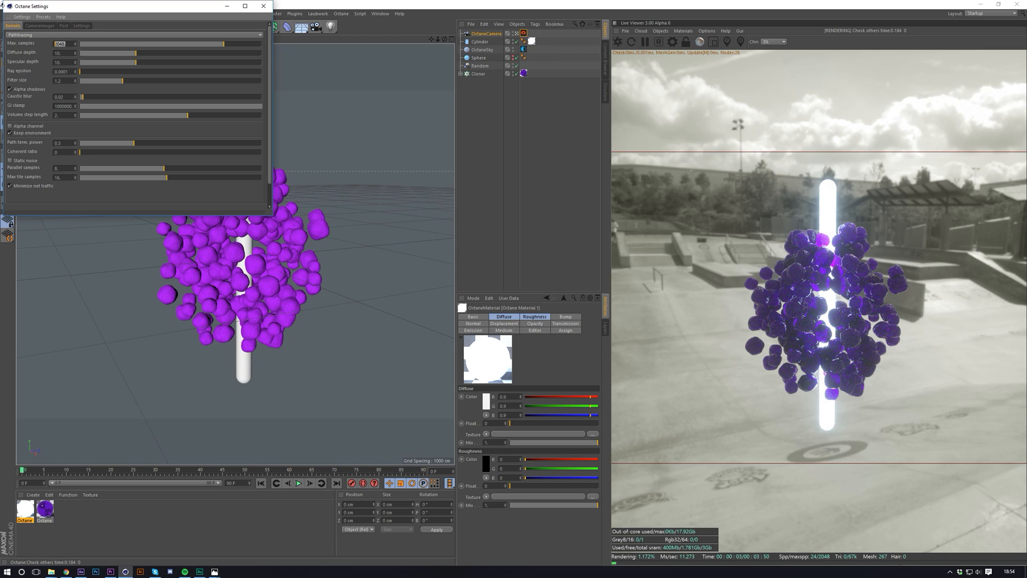
text(6000)
key(Return)
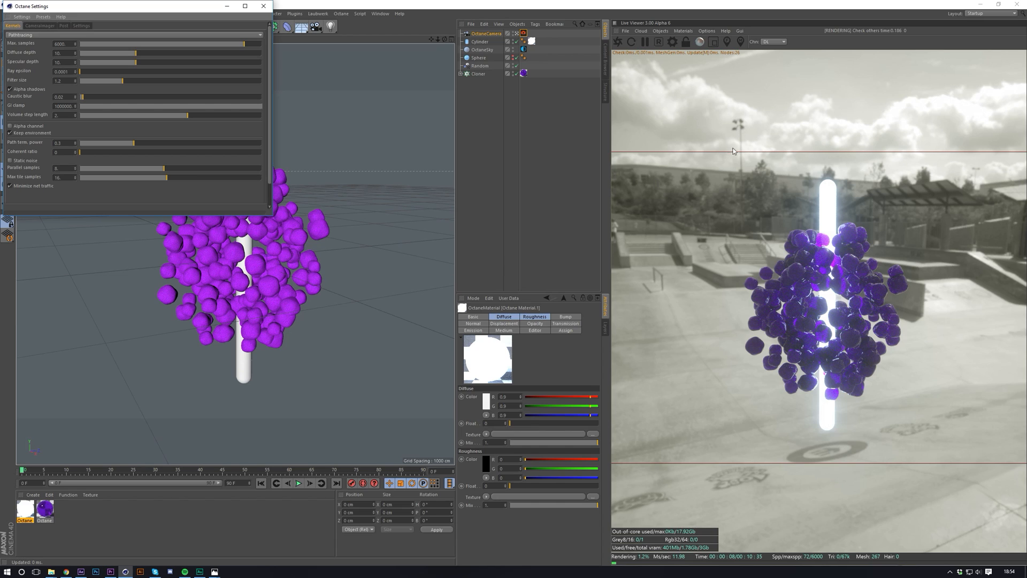
Check the GPU device and render priority in the Octane Settings, close them and deselect the camera
double_click(57, 152)
click(81, 26)
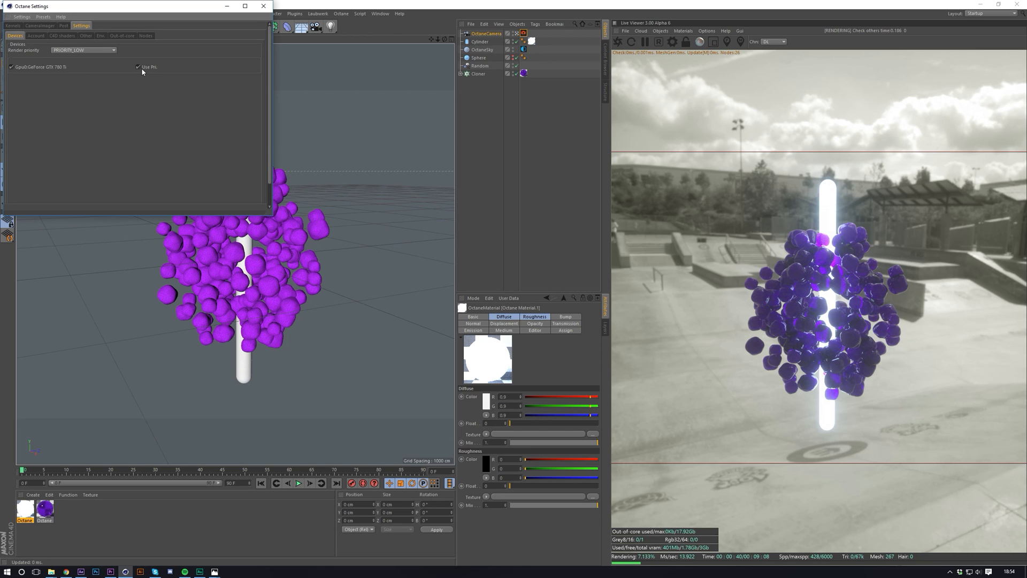
drag(139, 5, 206, 77)
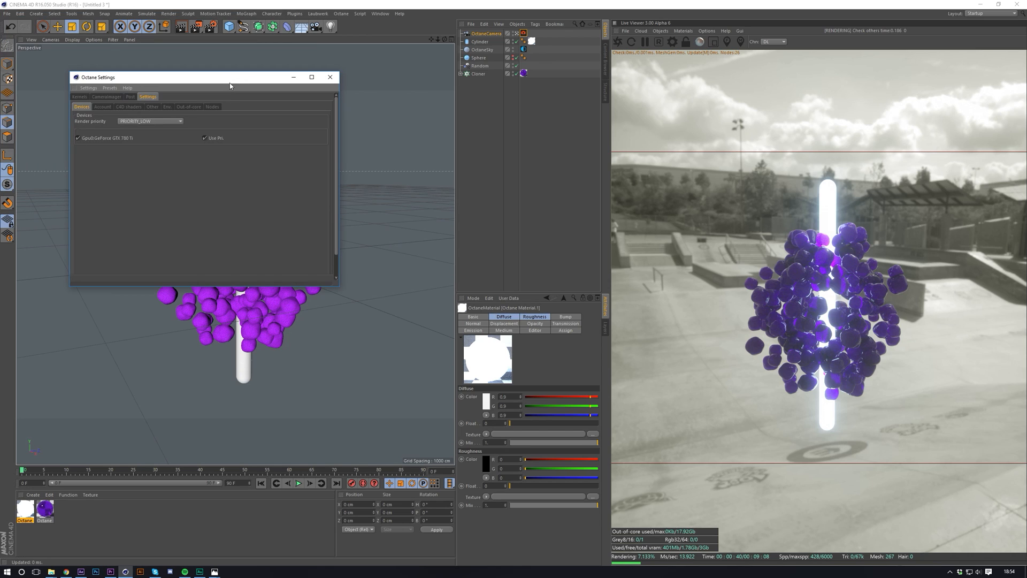
click(329, 77)
click(512, 217)
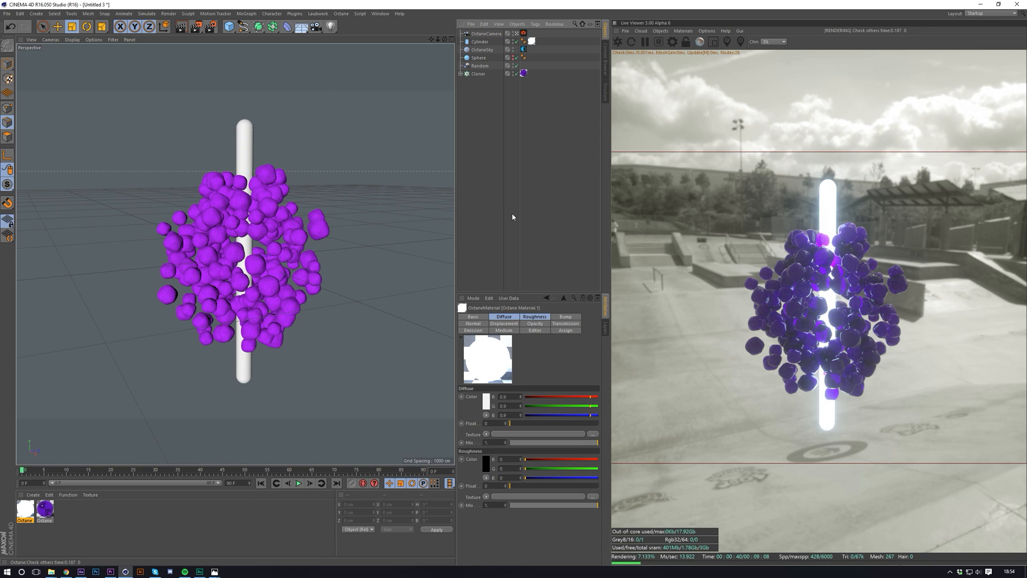